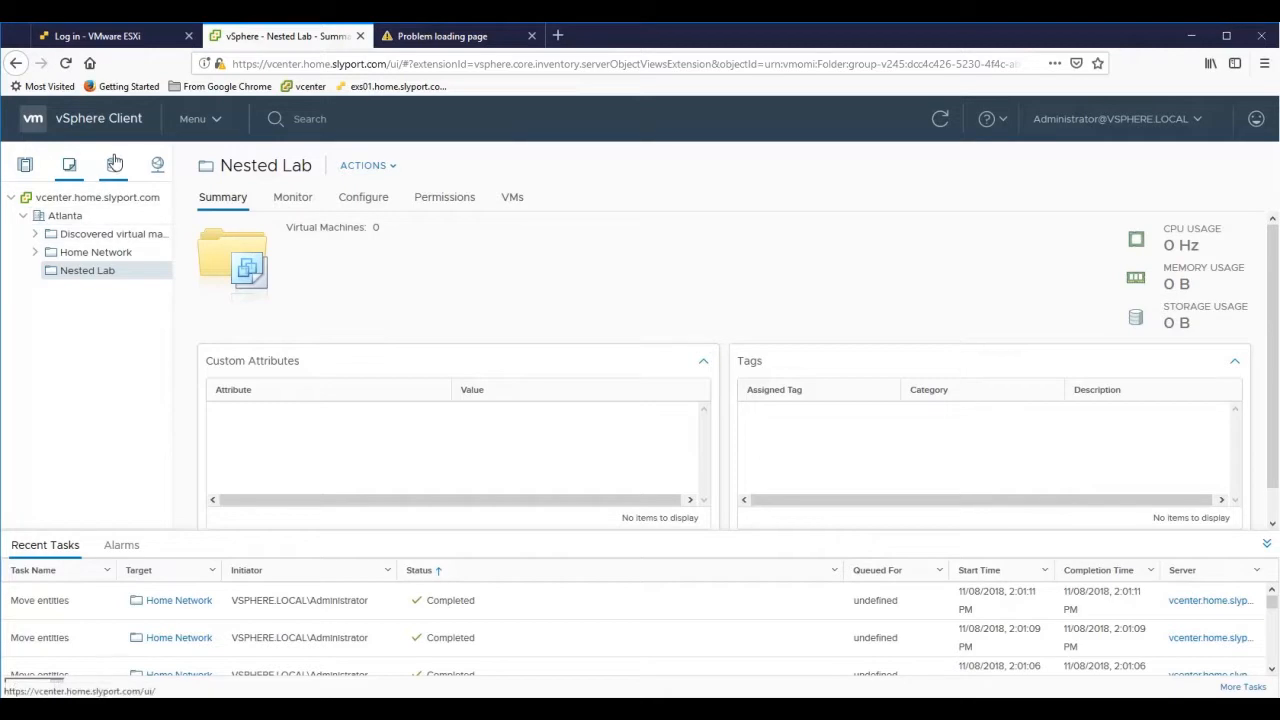
- Browse the ISO folder on SSD-Datastore01 for the ESXi installer image, then return to Nested Lab
left_click(115, 165)
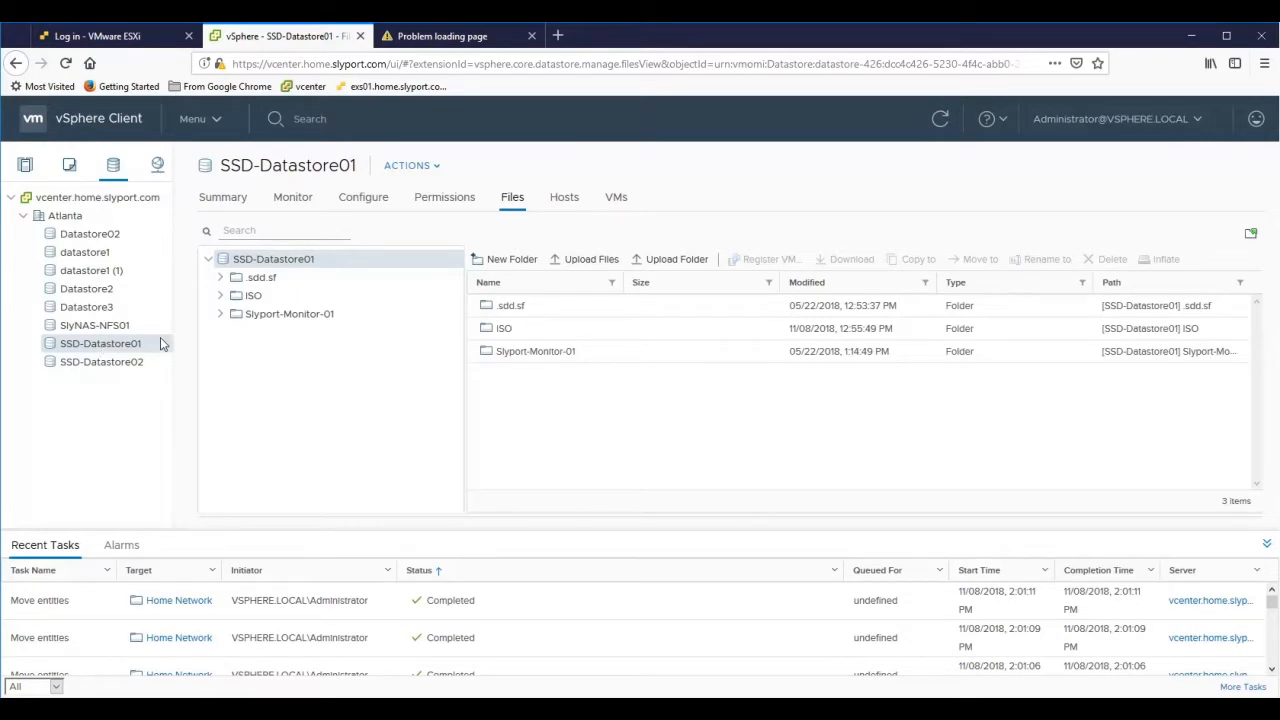
left_click(240, 304)
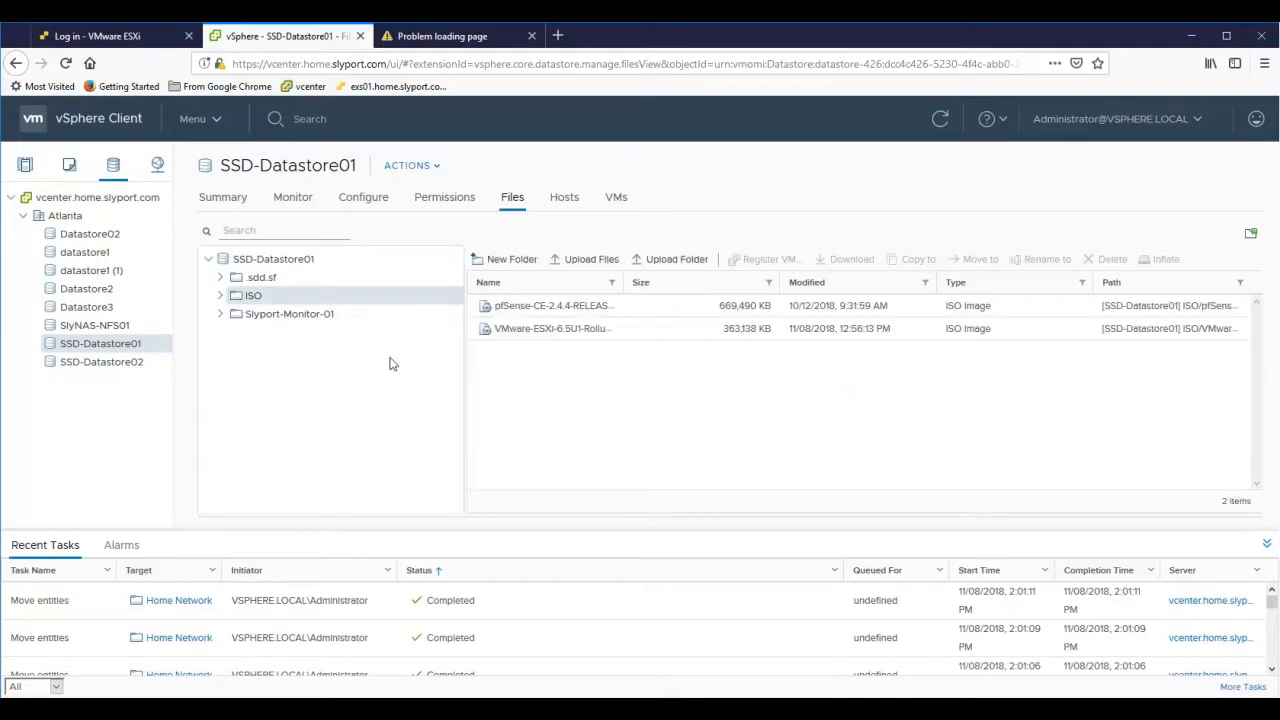
left_click(555, 332)
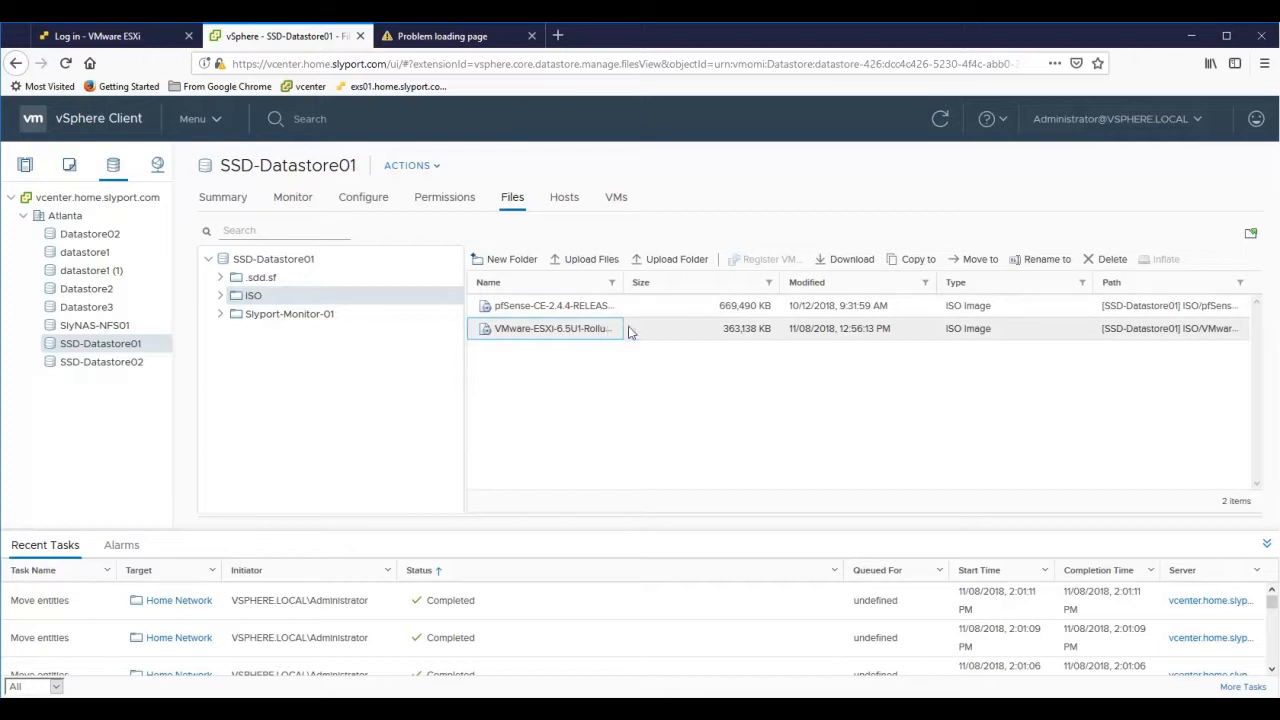
left_click(590, 259)
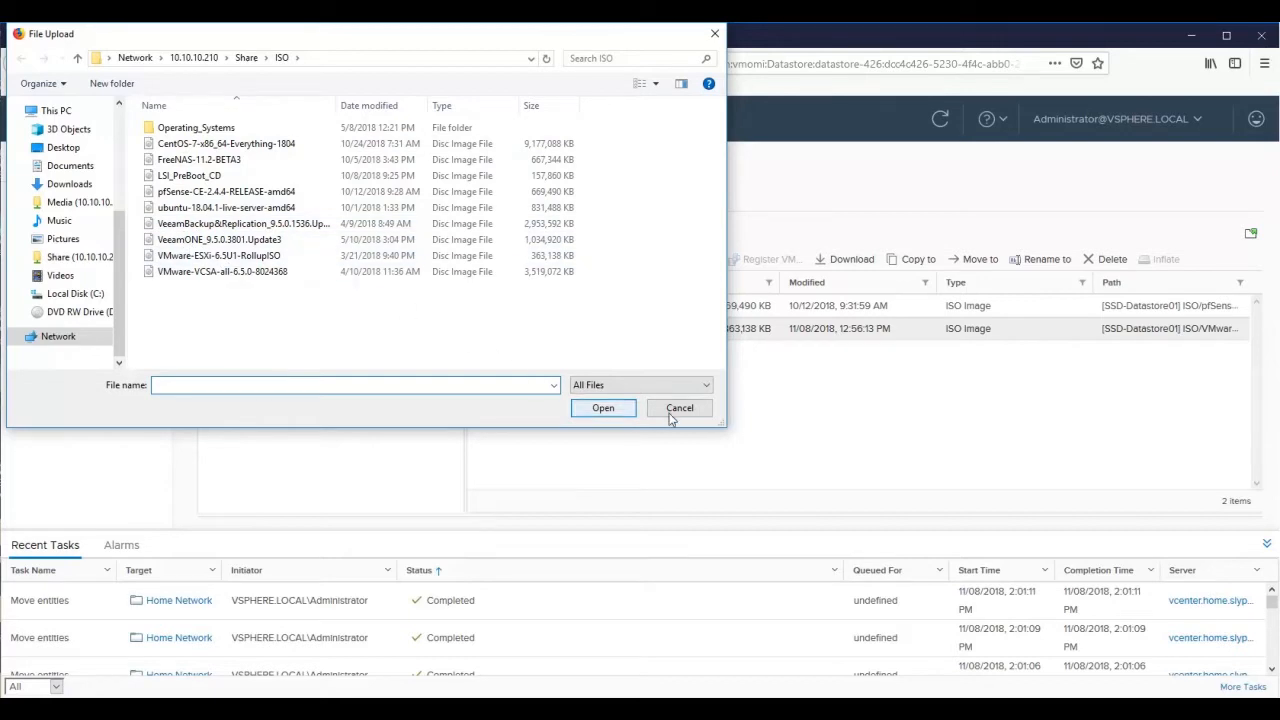
left_click(678, 408)
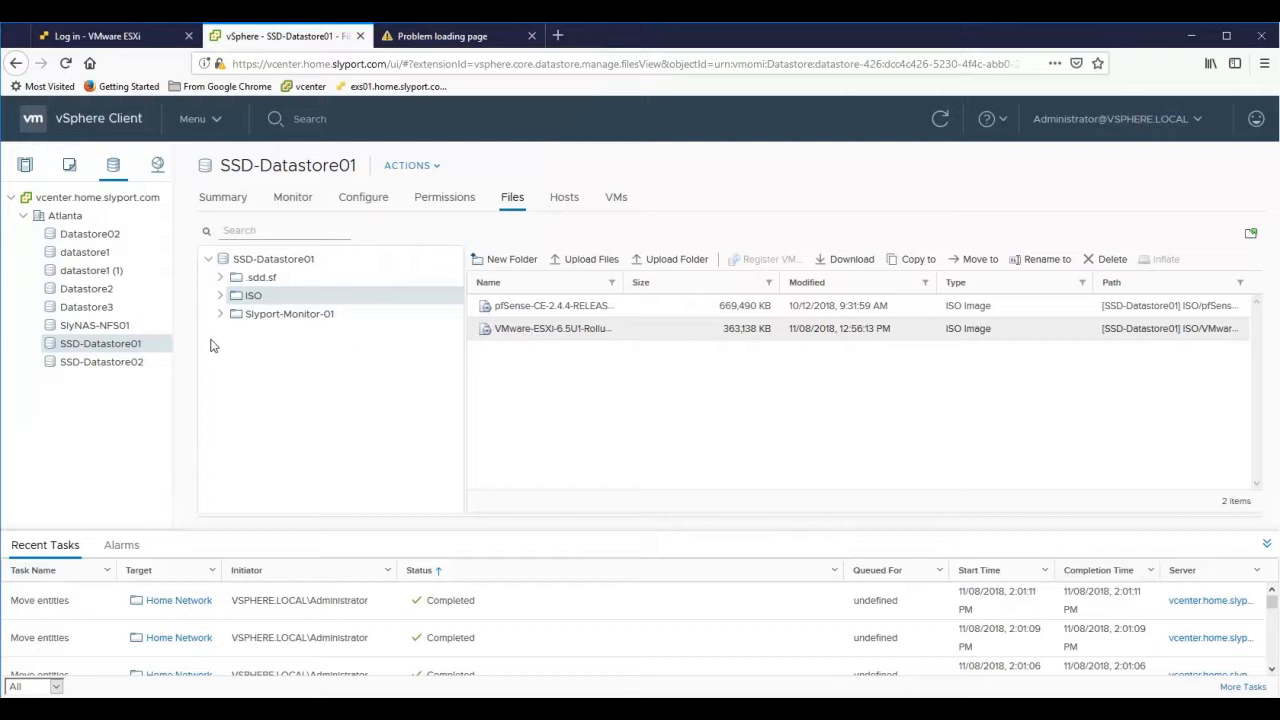
left_click(66, 168)
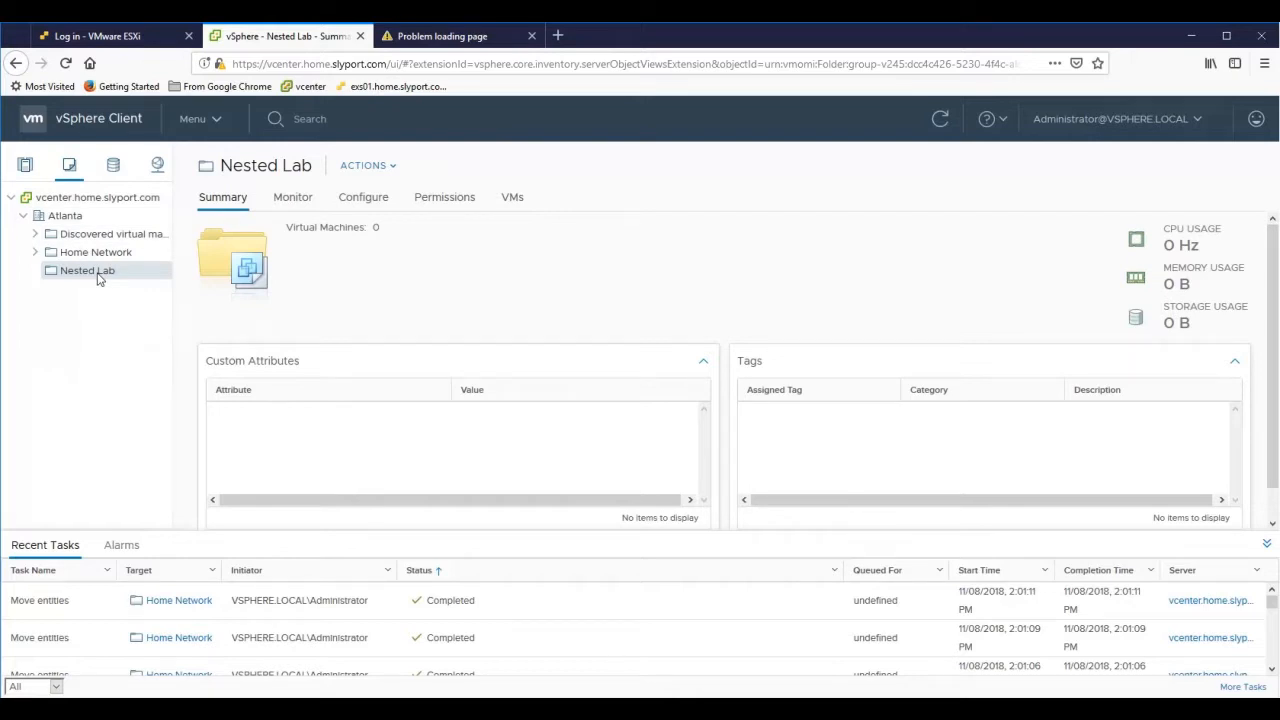
- Start a new virtual machine in Nested Lab and begin entering the name ESXi6
right_click(100, 280)
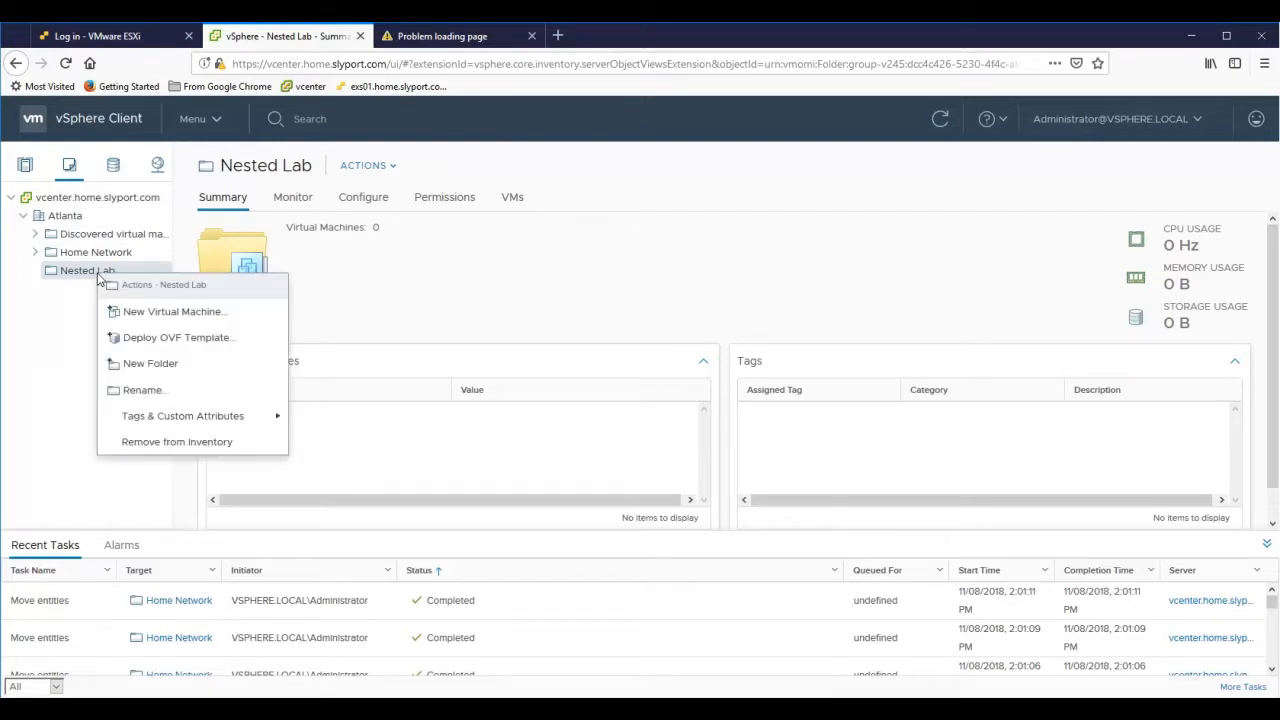
left_click(152, 318)
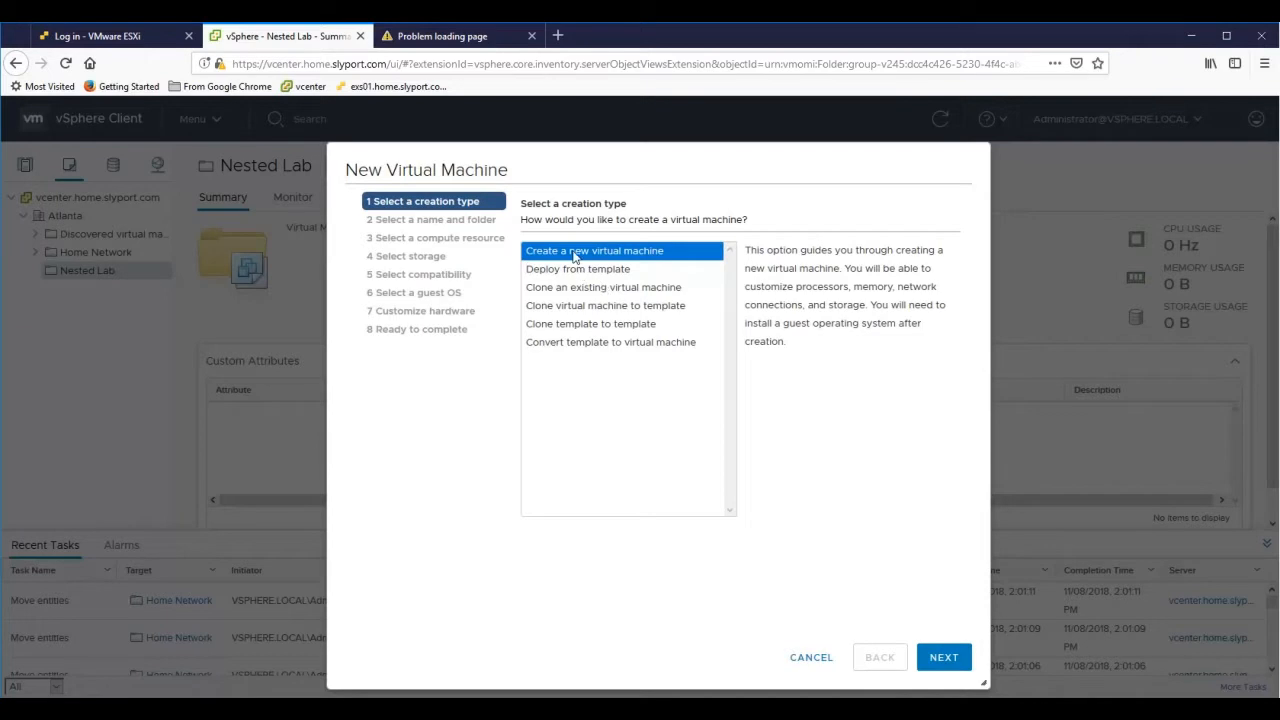
left_click(945, 658)
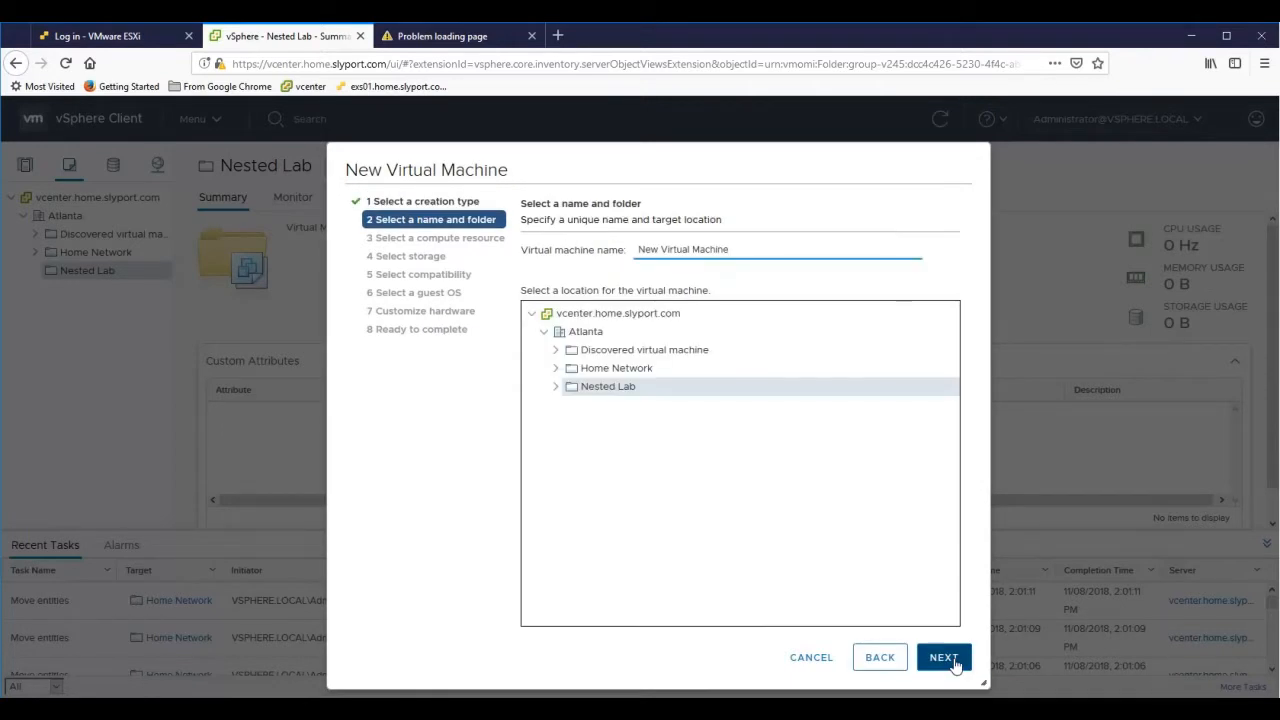
left_click_drag(737, 249, 625, 228)
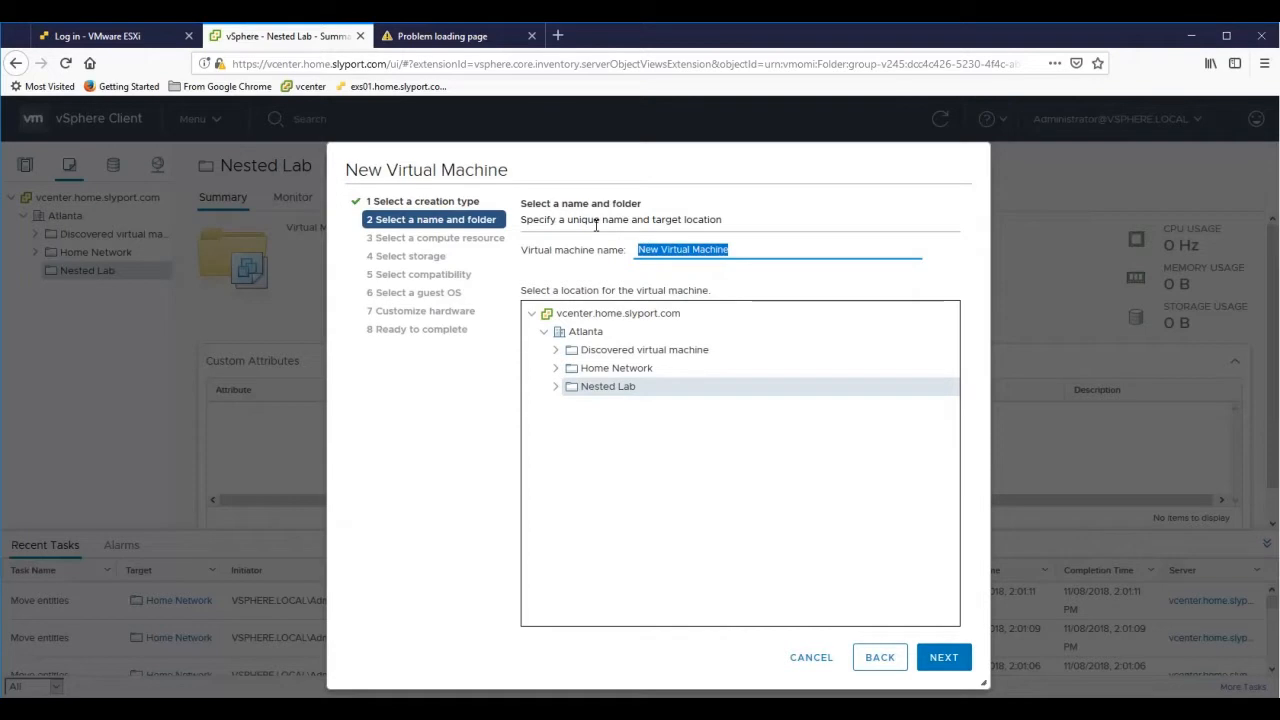
type("ESXi6.5-Nested01")
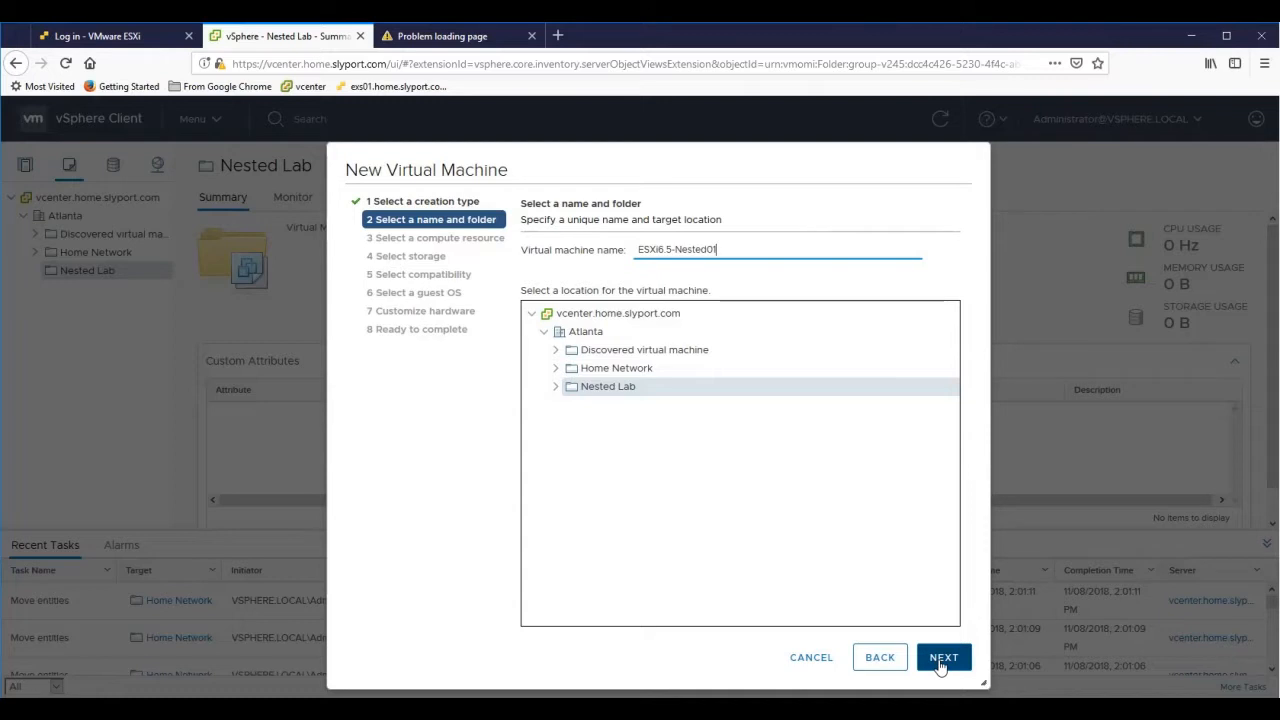
- Place the VM on host 10.10.10.15 in Cluster01, stored on SSD-Datastore01
left_click(940, 660)
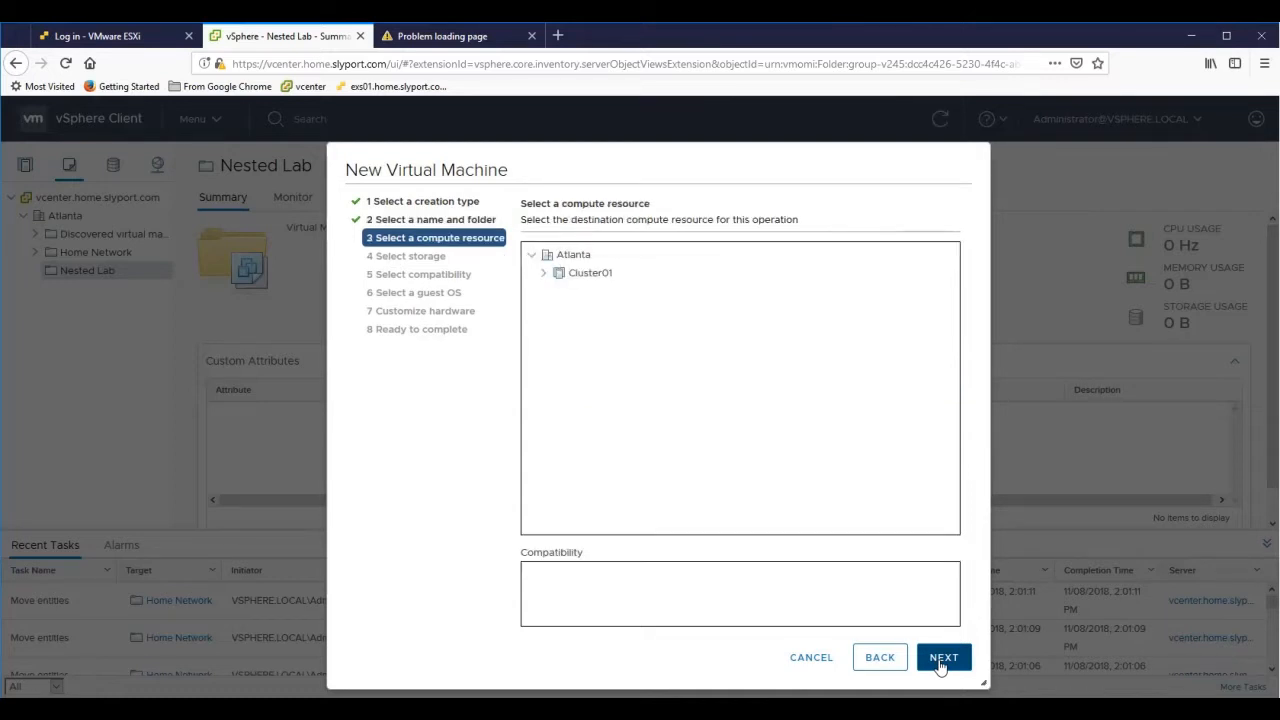
left_click(546, 274)
left_click(597, 297)
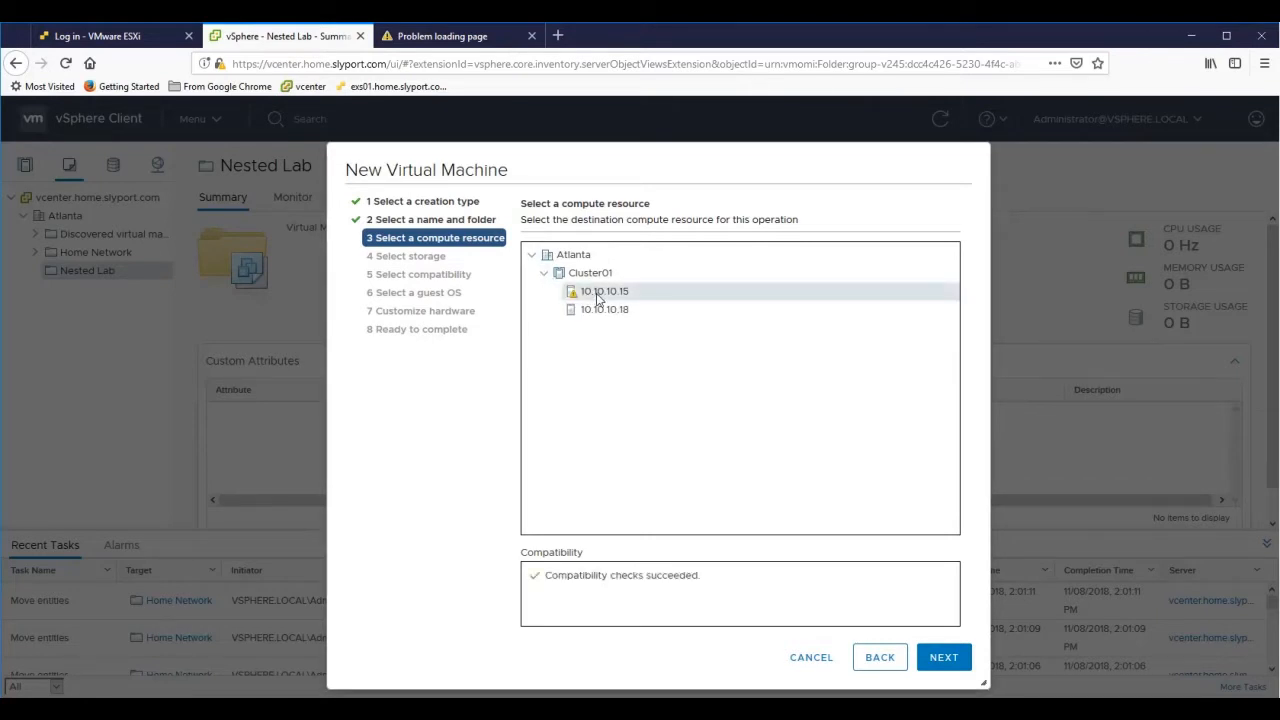
left_click(945, 660)
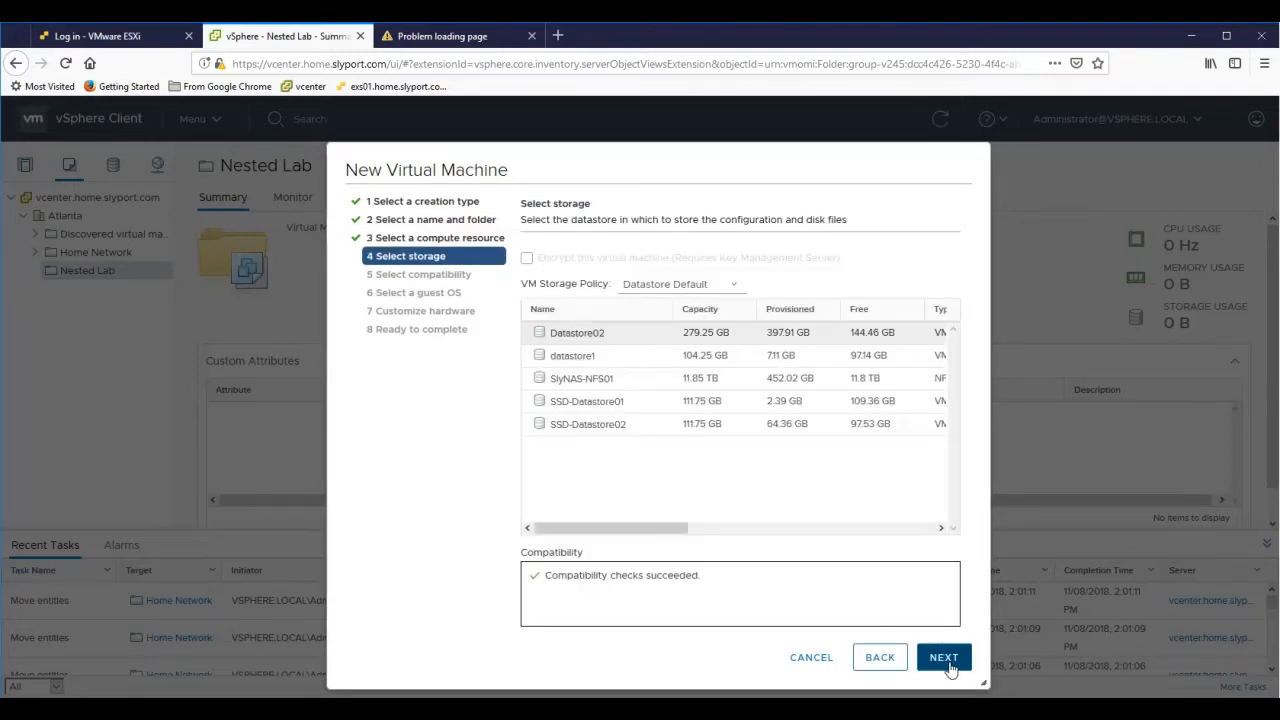
left_click(879, 406)
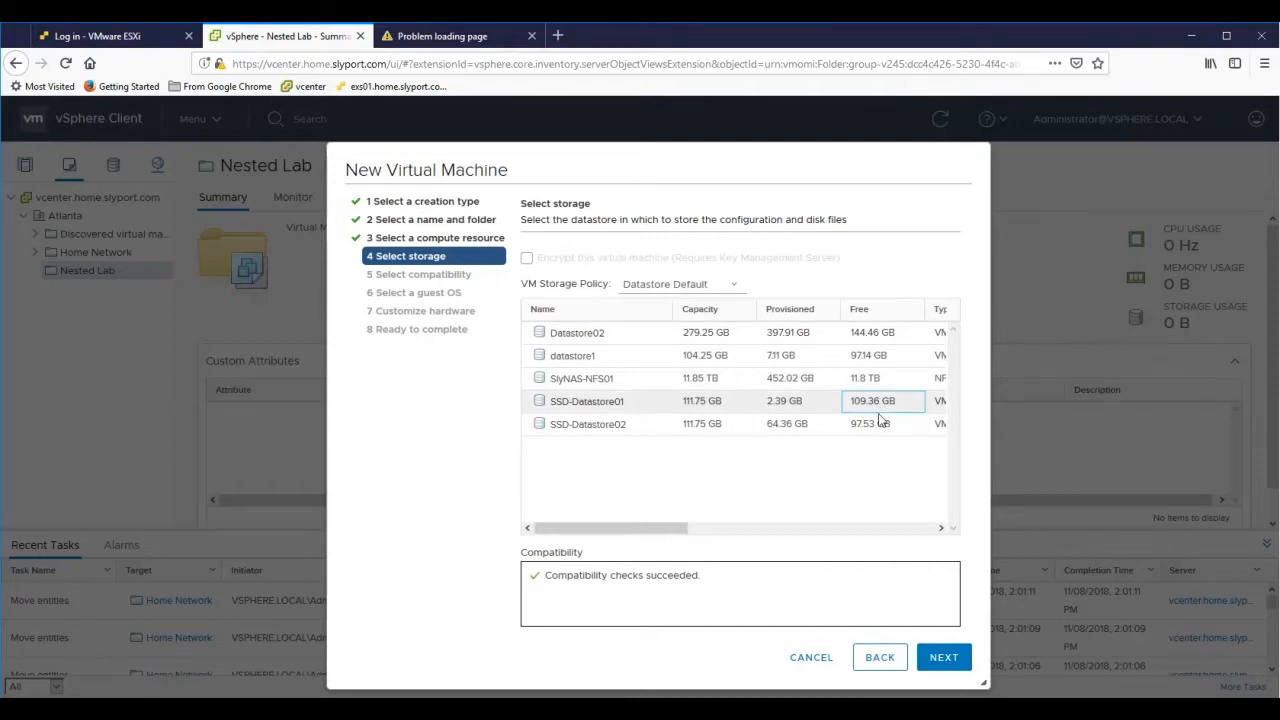
left_click(949, 656)
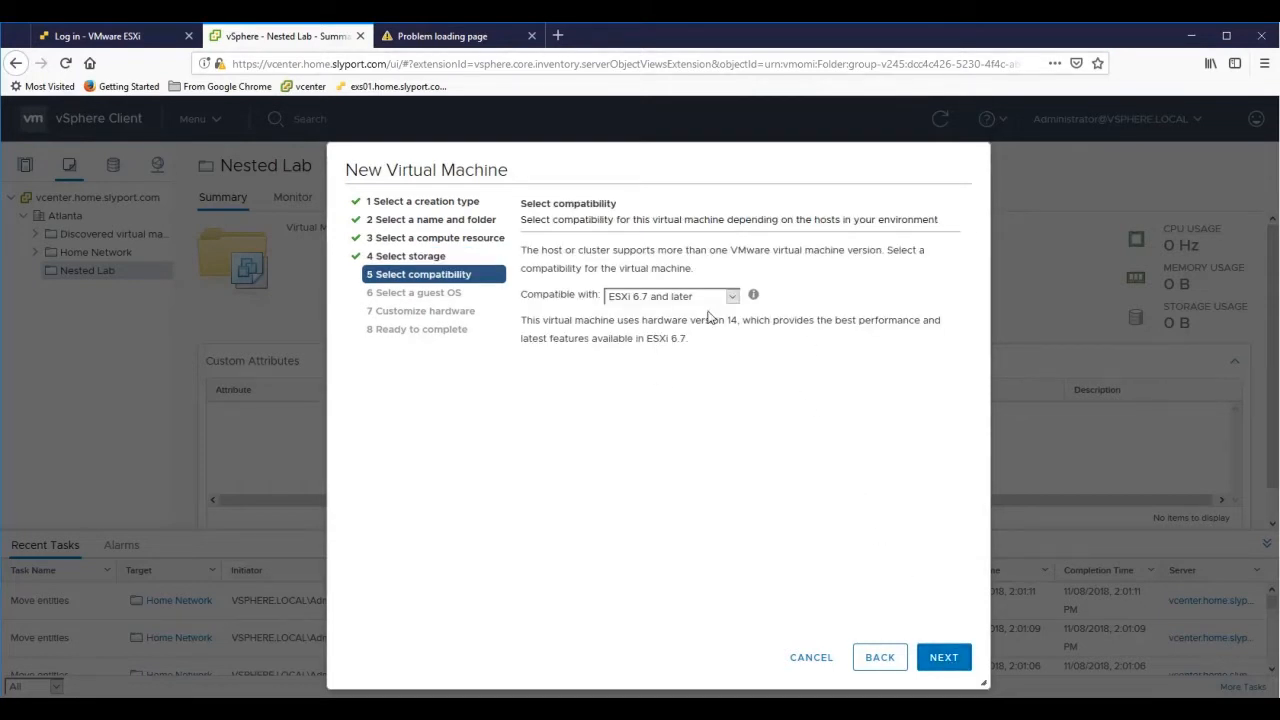
- Keep the VM compatibility at ESXi 6.7 and later
left_click(733, 297)
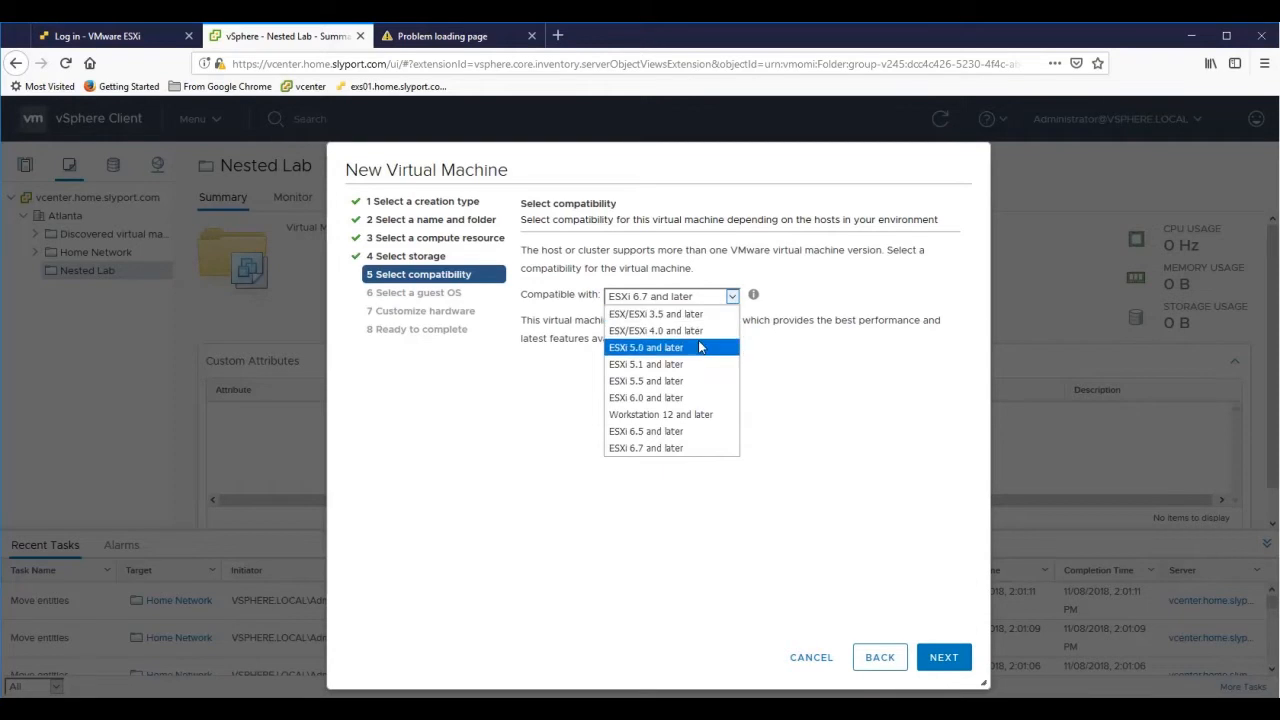
left_click(677, 432)
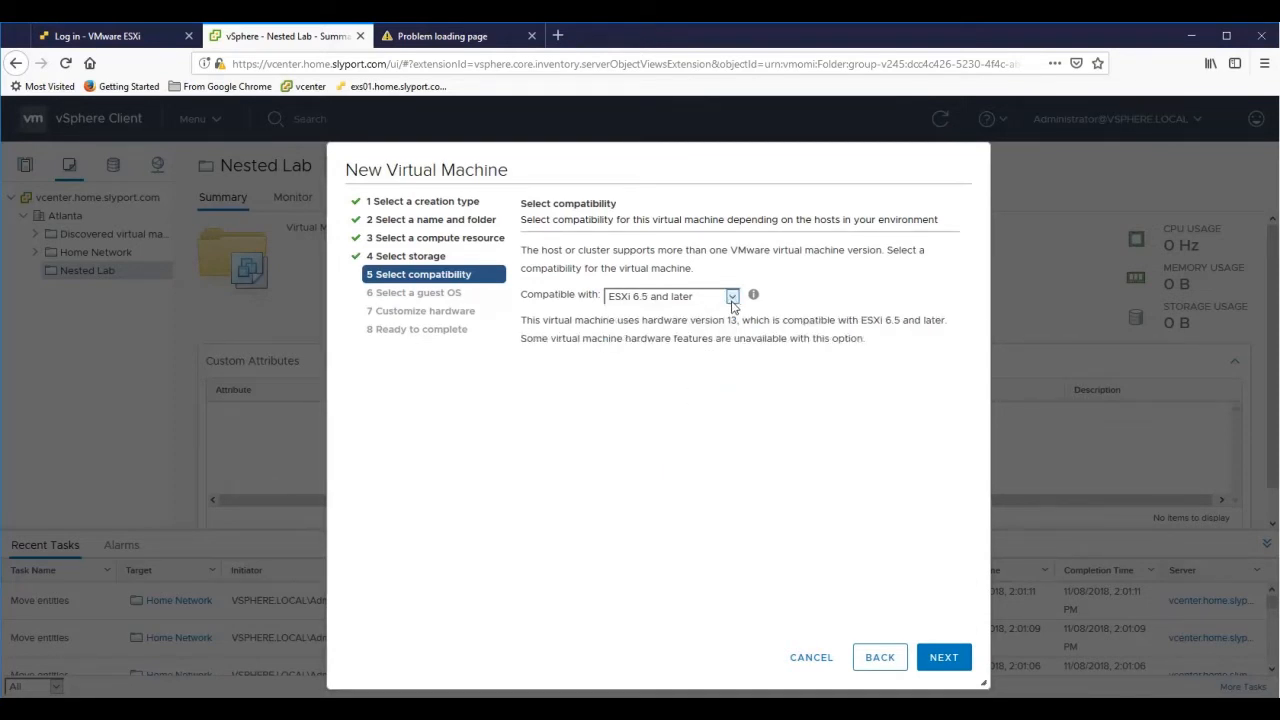
left_click(731, 297)
left_click(674, 448)
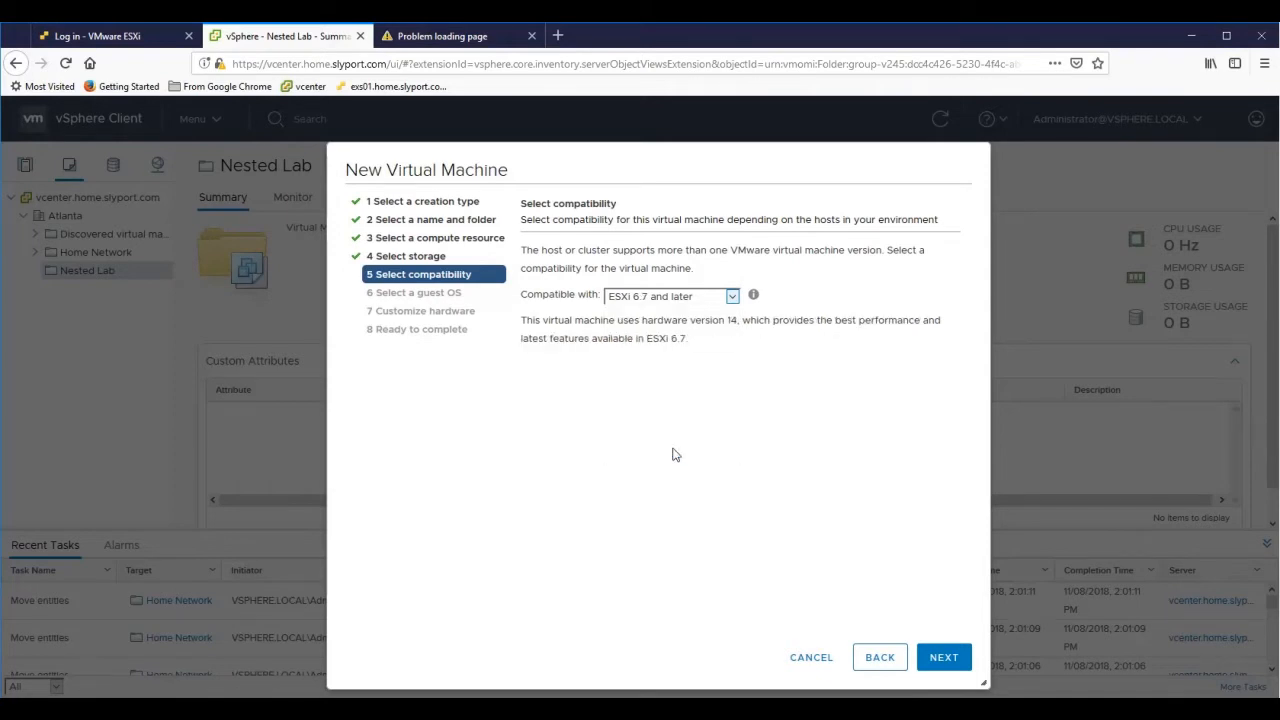
left_click(932, 664)
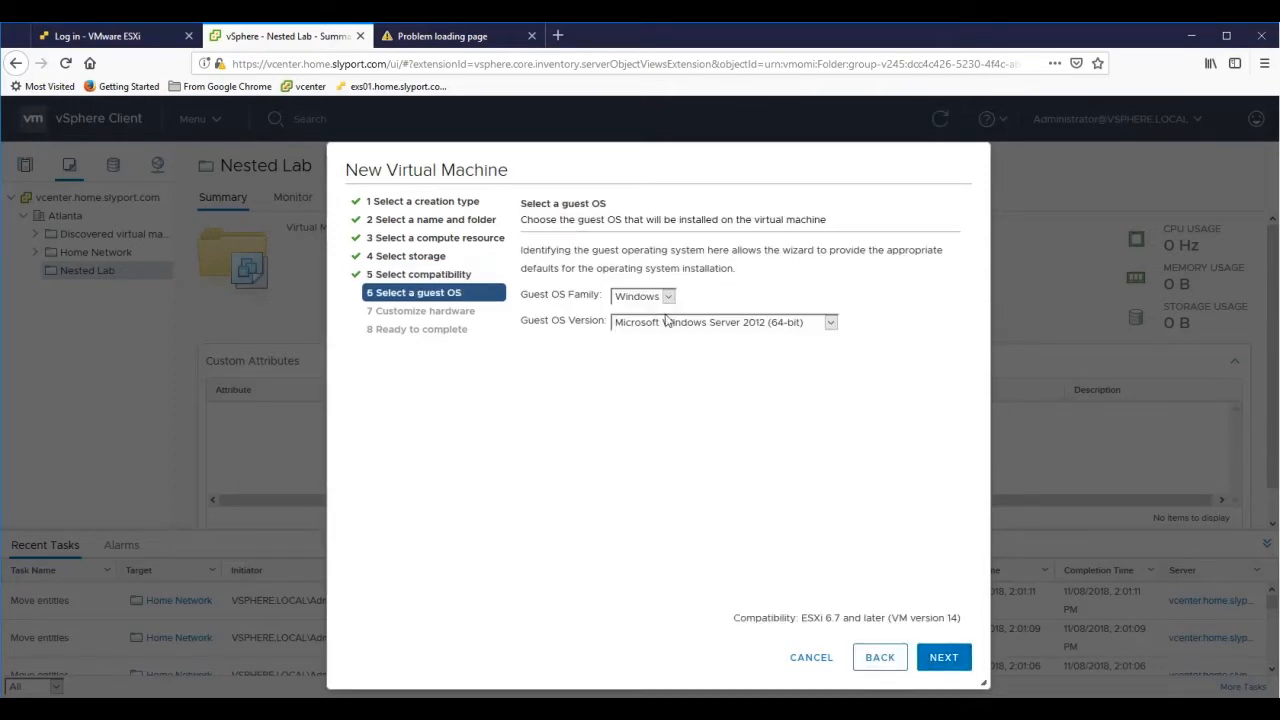
- Set the guest OS family to Other with version VMware ESXi 6.5 or later
left_click(668, 298)
left_click(660, 330)
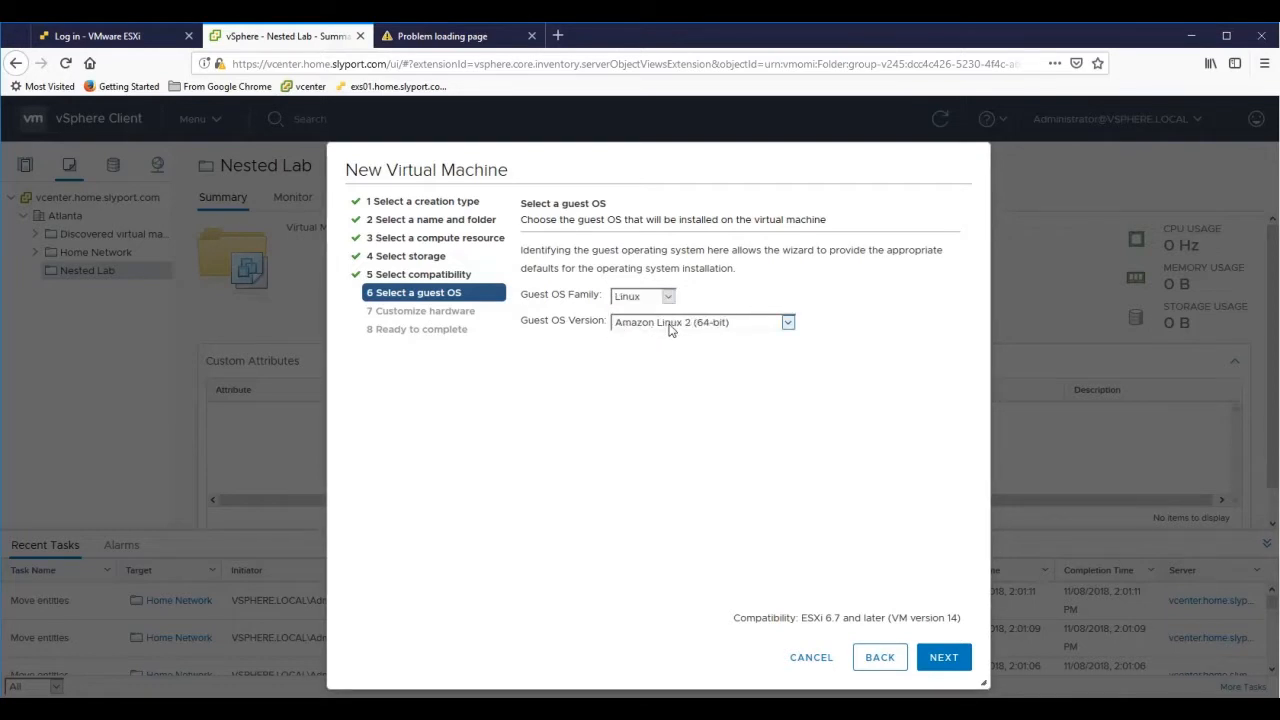
left_click(670, 330)
scroll(677, 450, "down", 15)
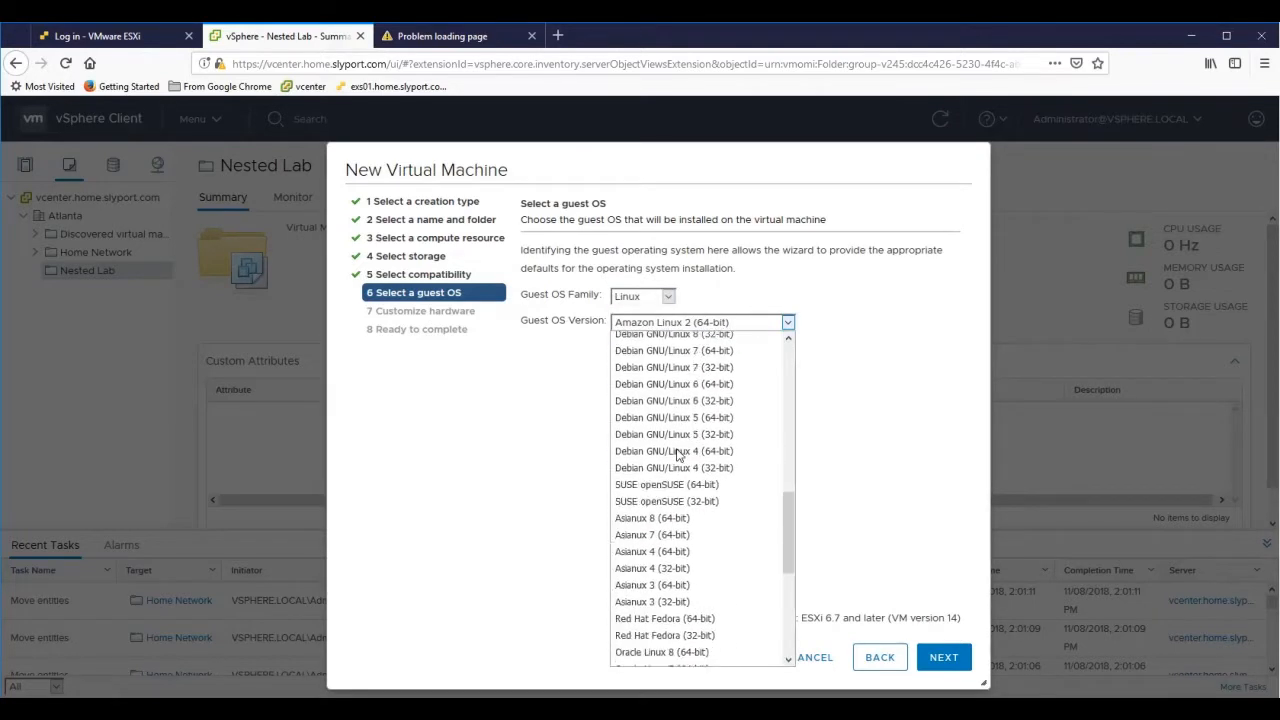
scroll(677, 453, "down", 3)
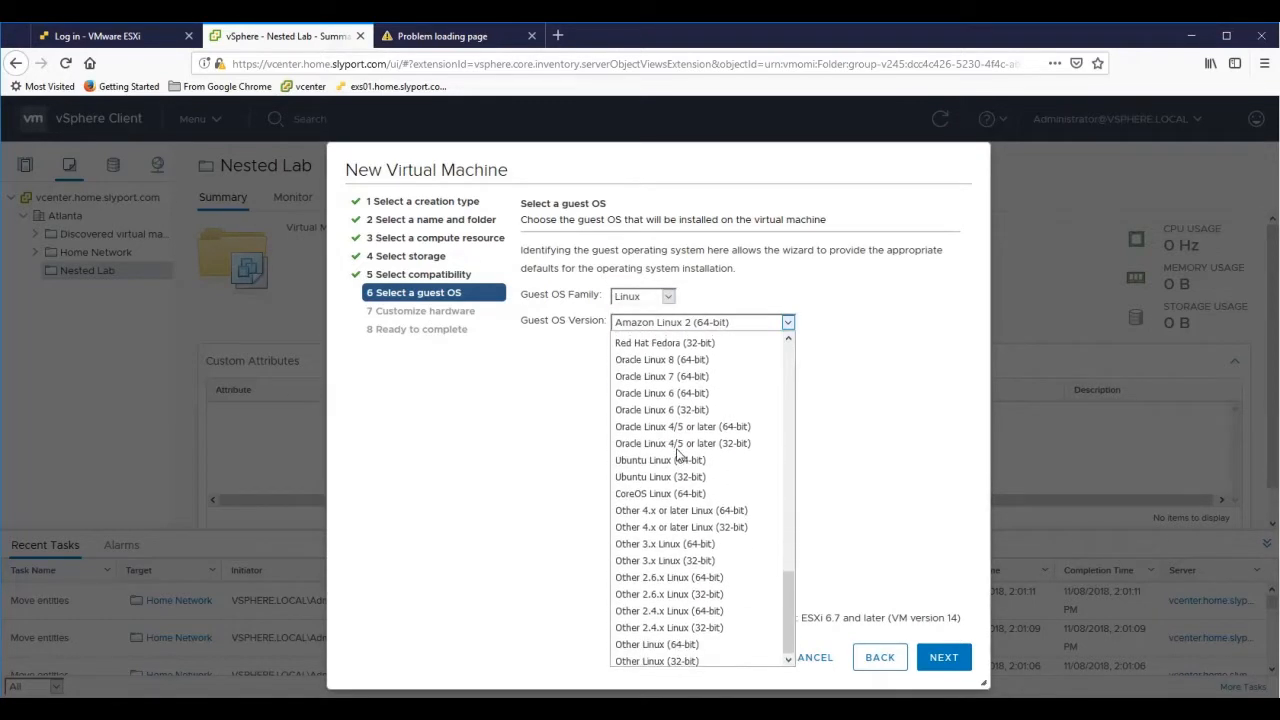
left_click(667, 297)
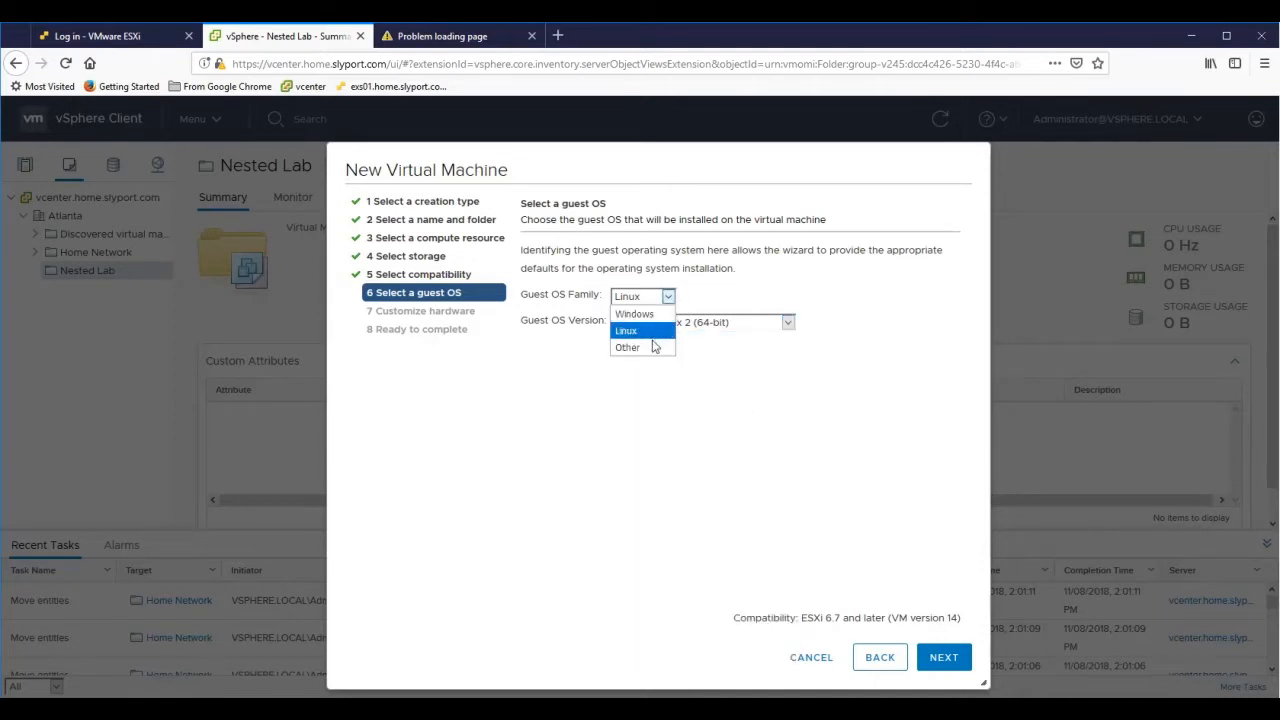
left_click(654, 347)
left_click(796, 323)
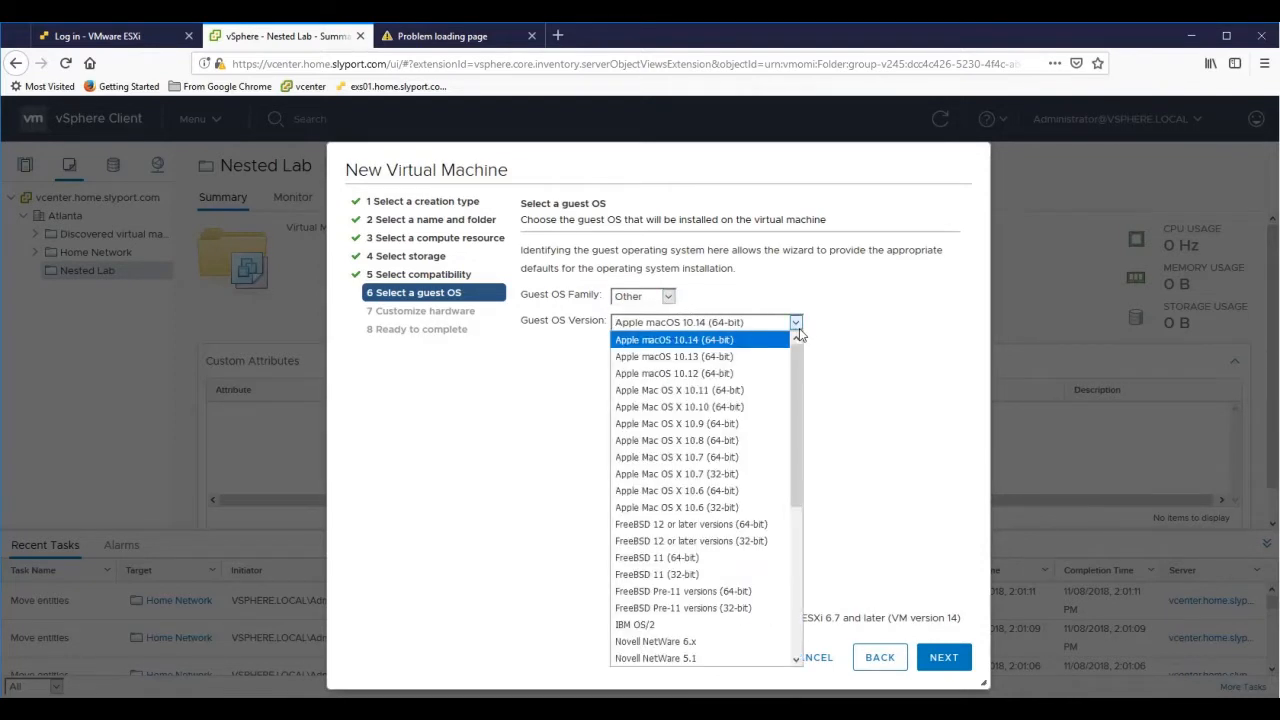
left_click_drag(794, 378, 796, 533)
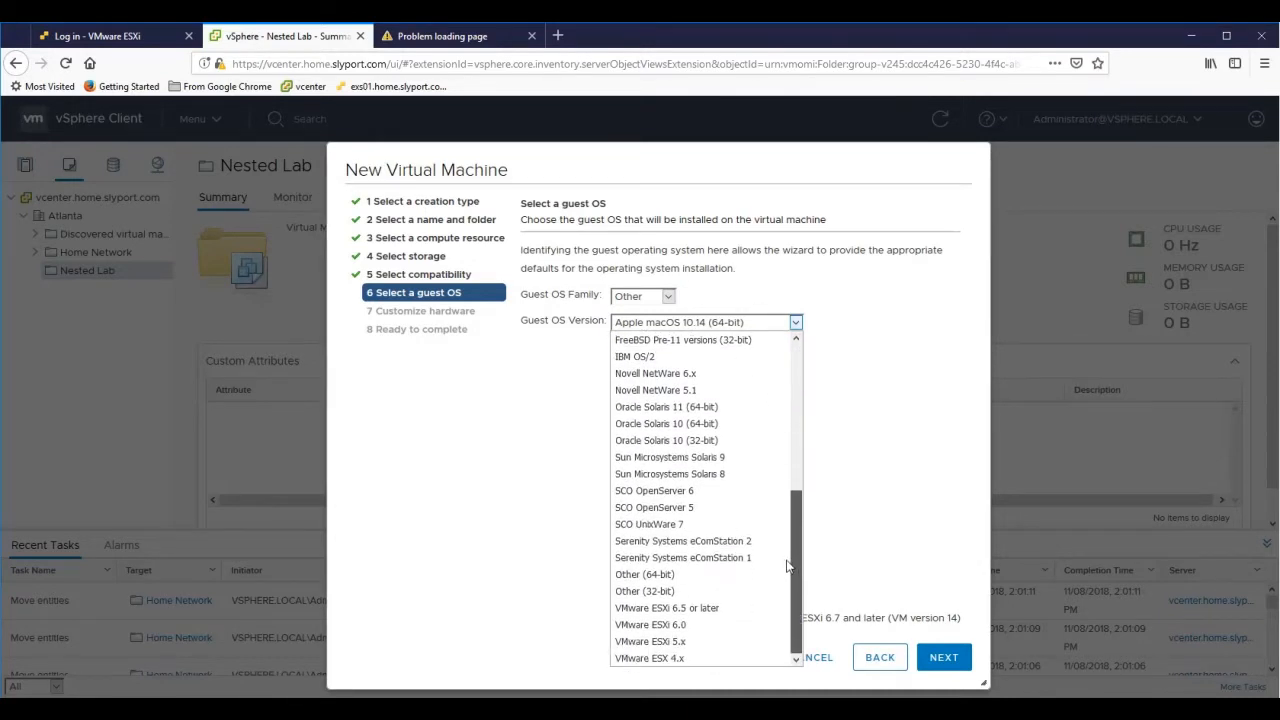
left_click(740, 608)
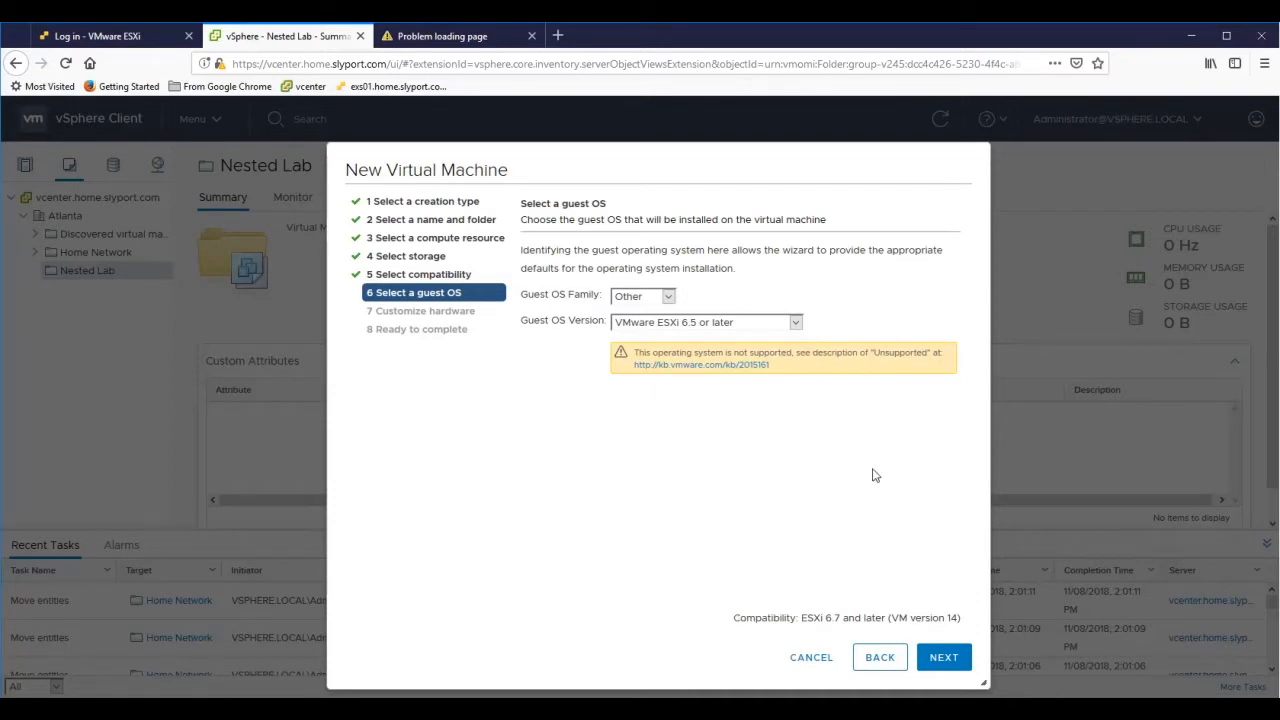
left_click(938, 664)
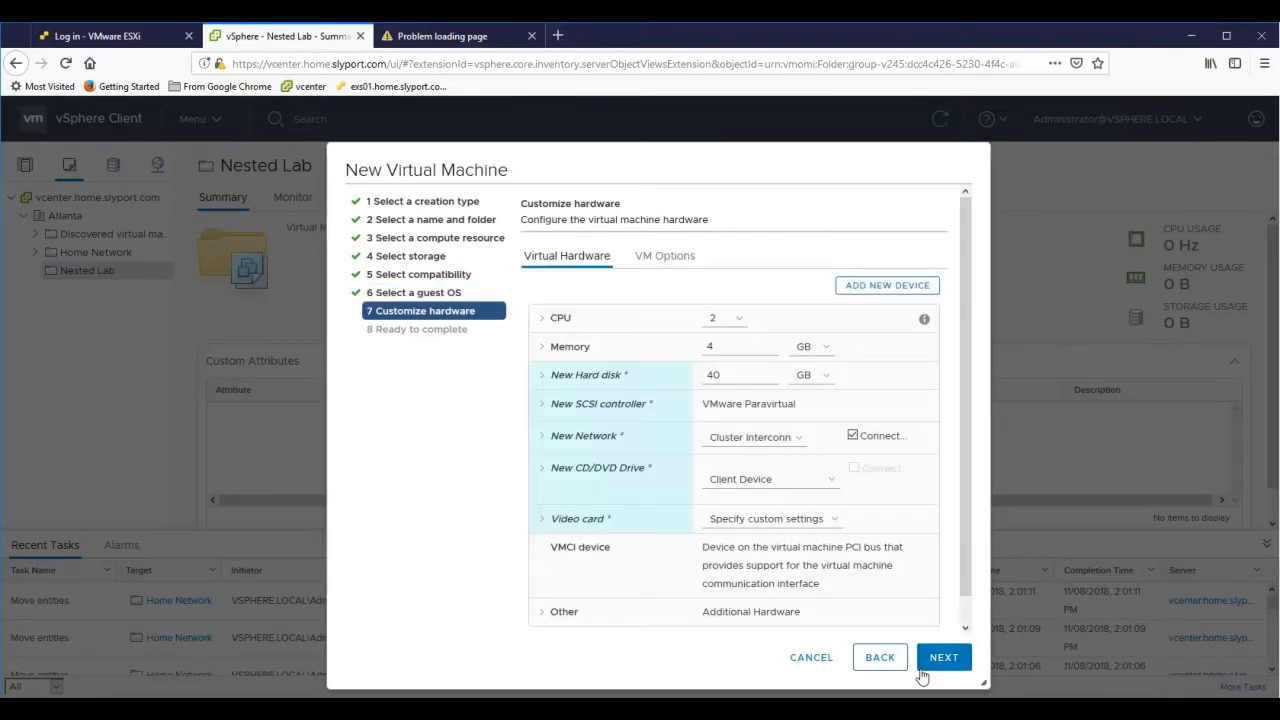
- Give the VM 8 CPUs, 4 cores per socket, with hardware-assisted virtualization exposed
left_click(544, 318)
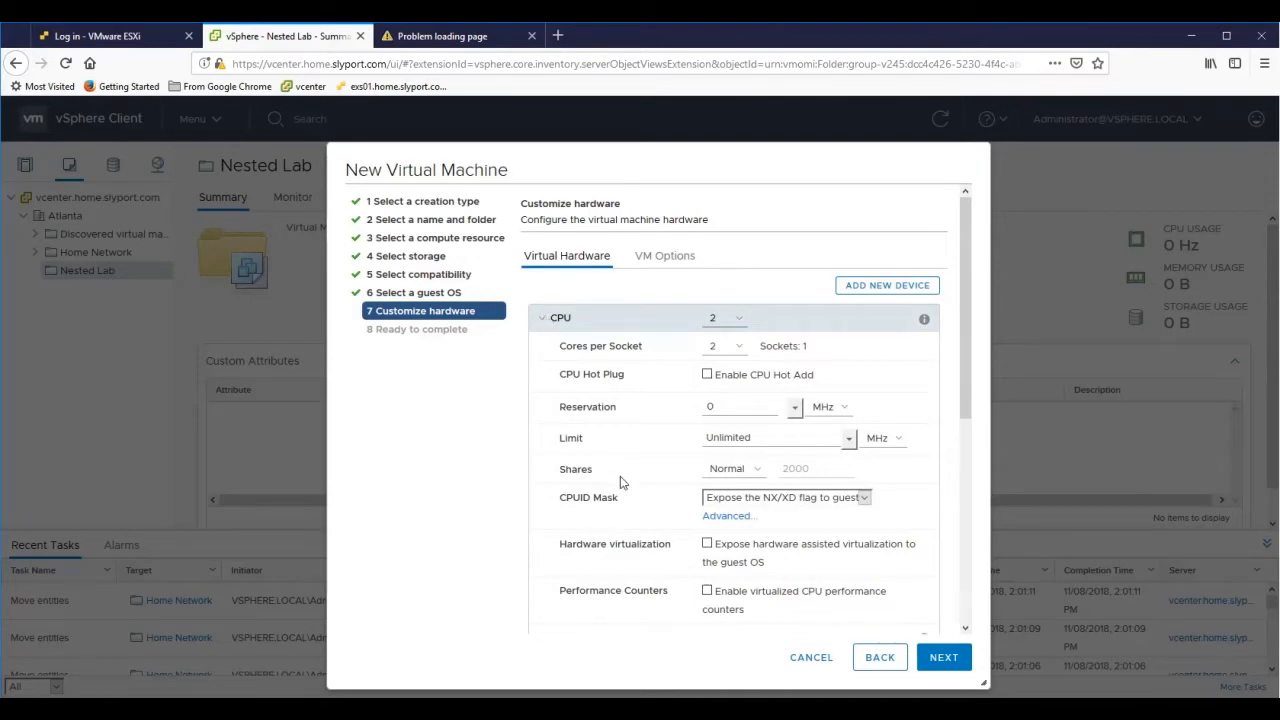
left_click(740, 322)
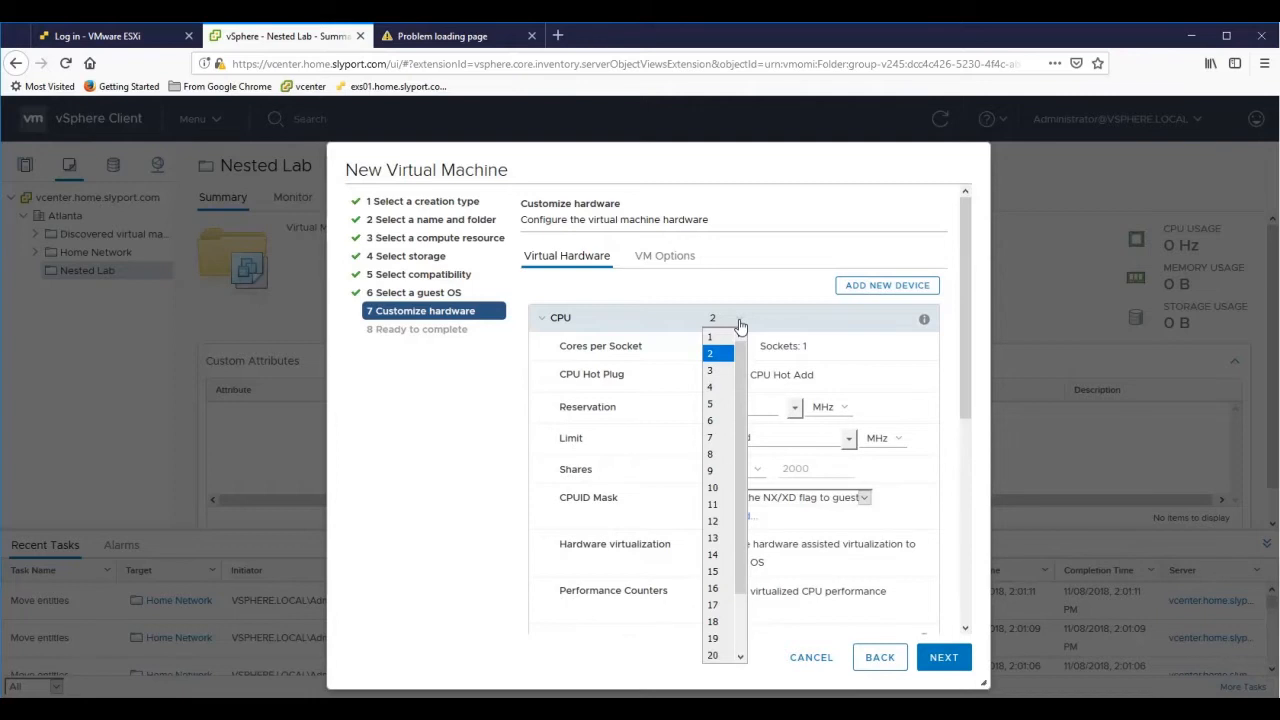
left_click(710, 456)
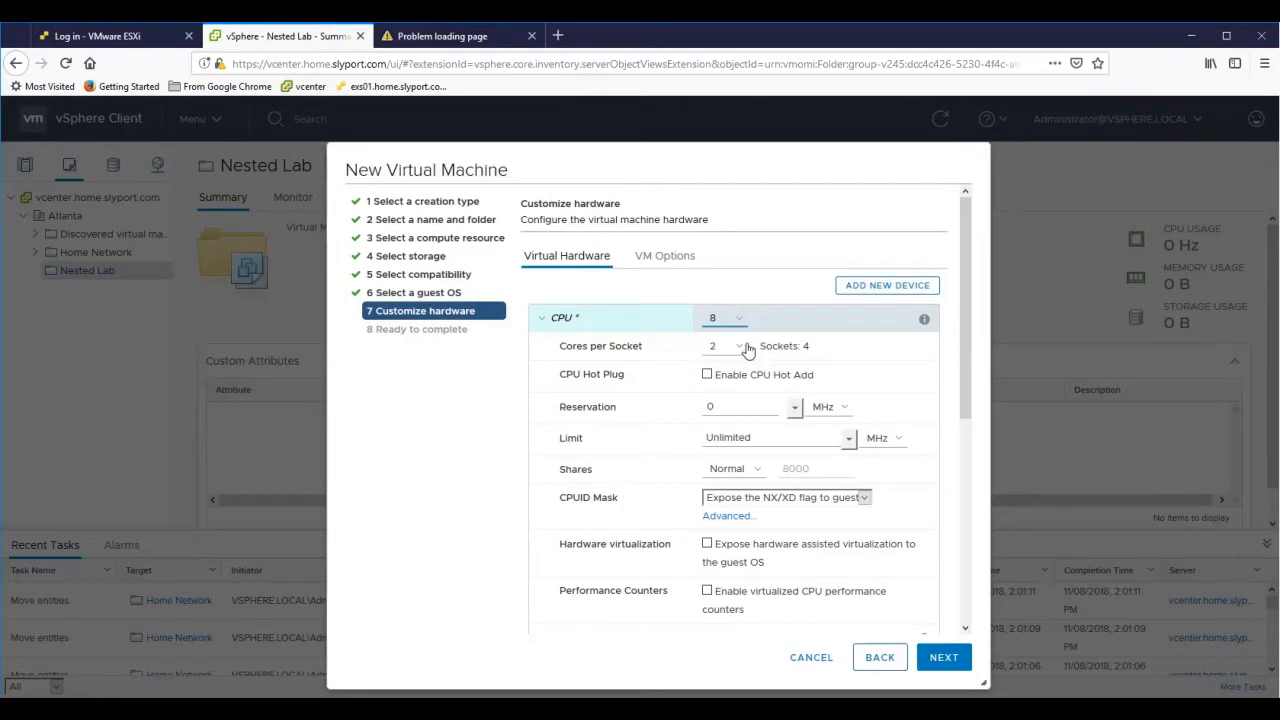
left_click(744, 347)
left_click(715, 397)
left_click(707, 375)
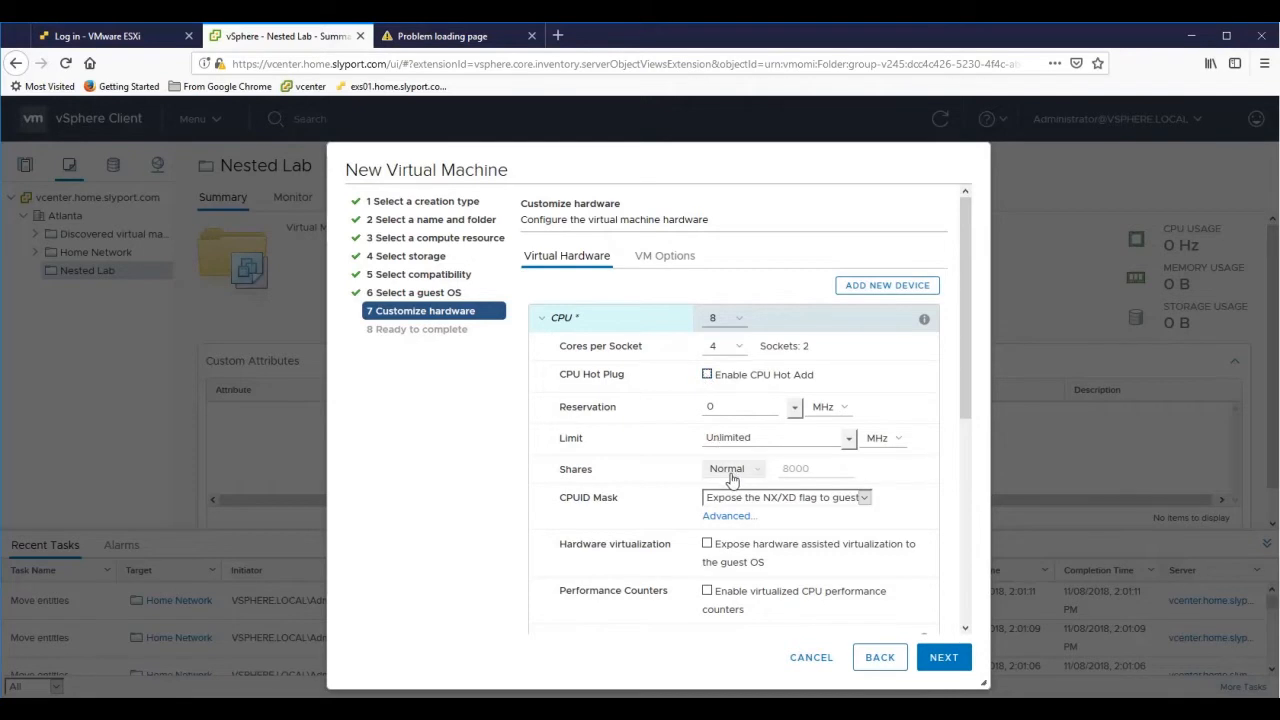
left_click(707, 545)
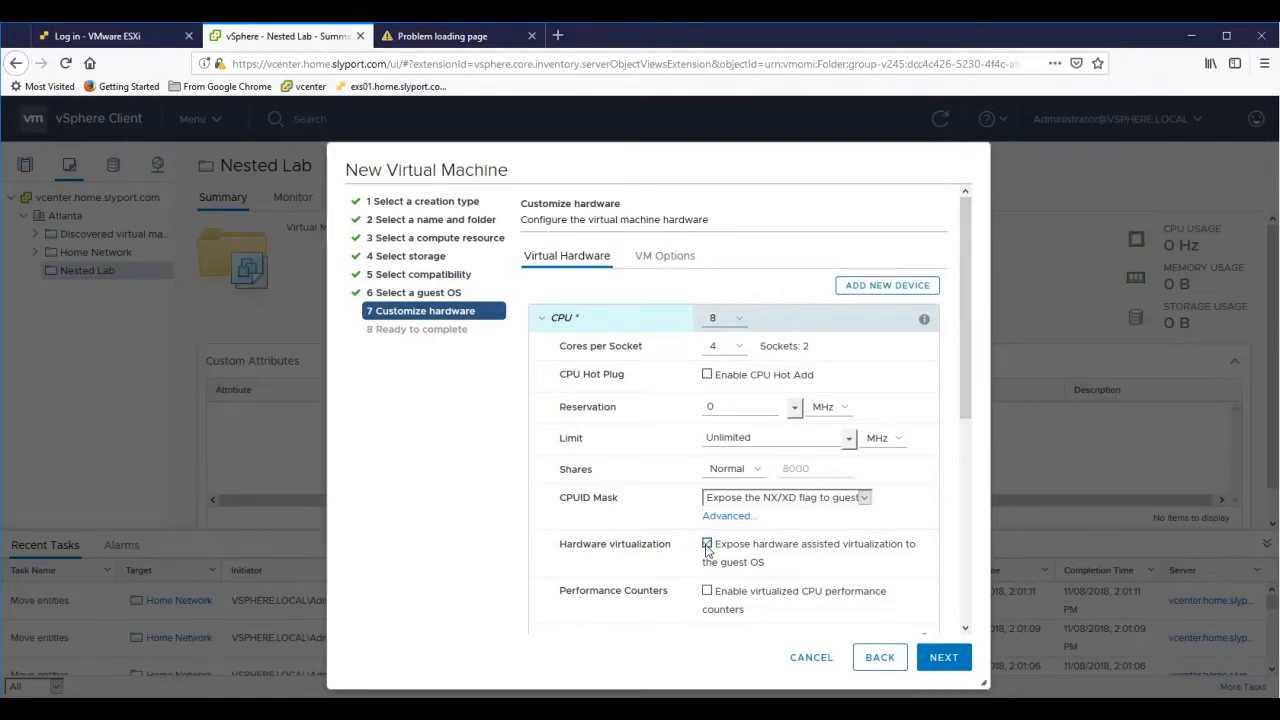
scroll(707, 549, "down", 2)
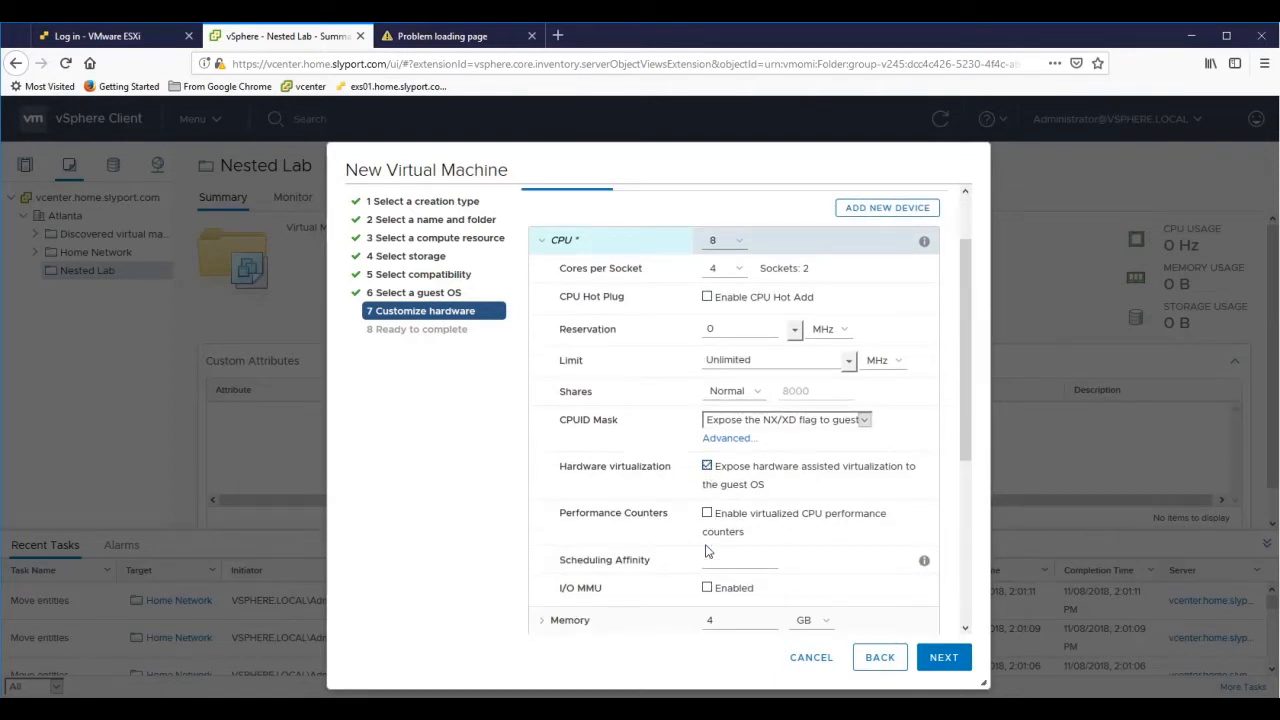
scroll(707, 550, "down", 2)
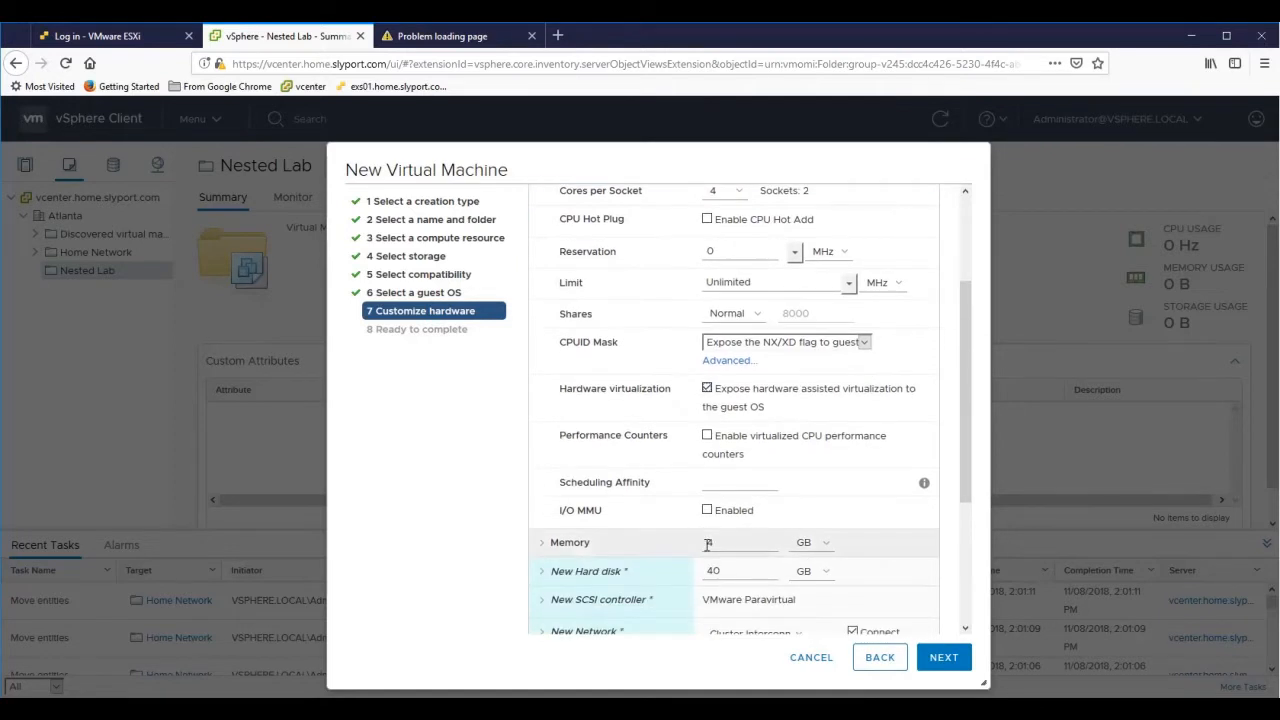
- Set the VM's memory to 16 GB
left_click(540, 545)
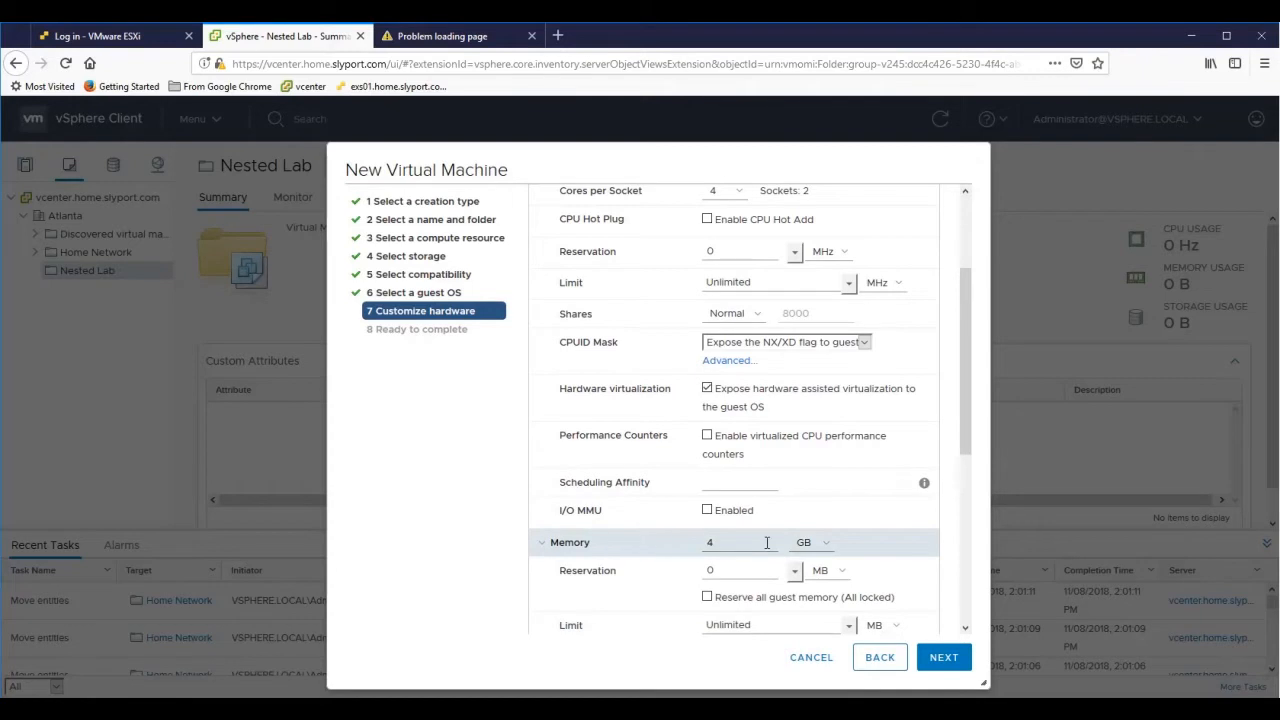
scroll(760, 520, "down", 2)
double_click(728, 468)
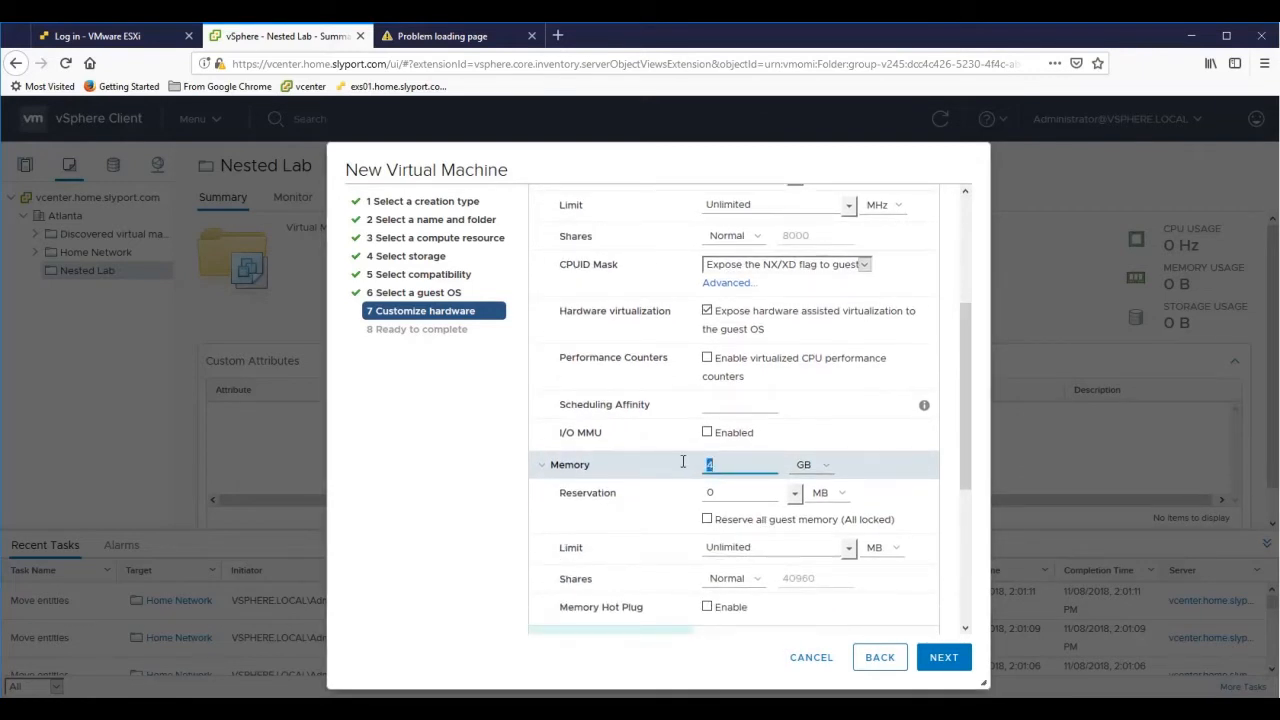
type("16")
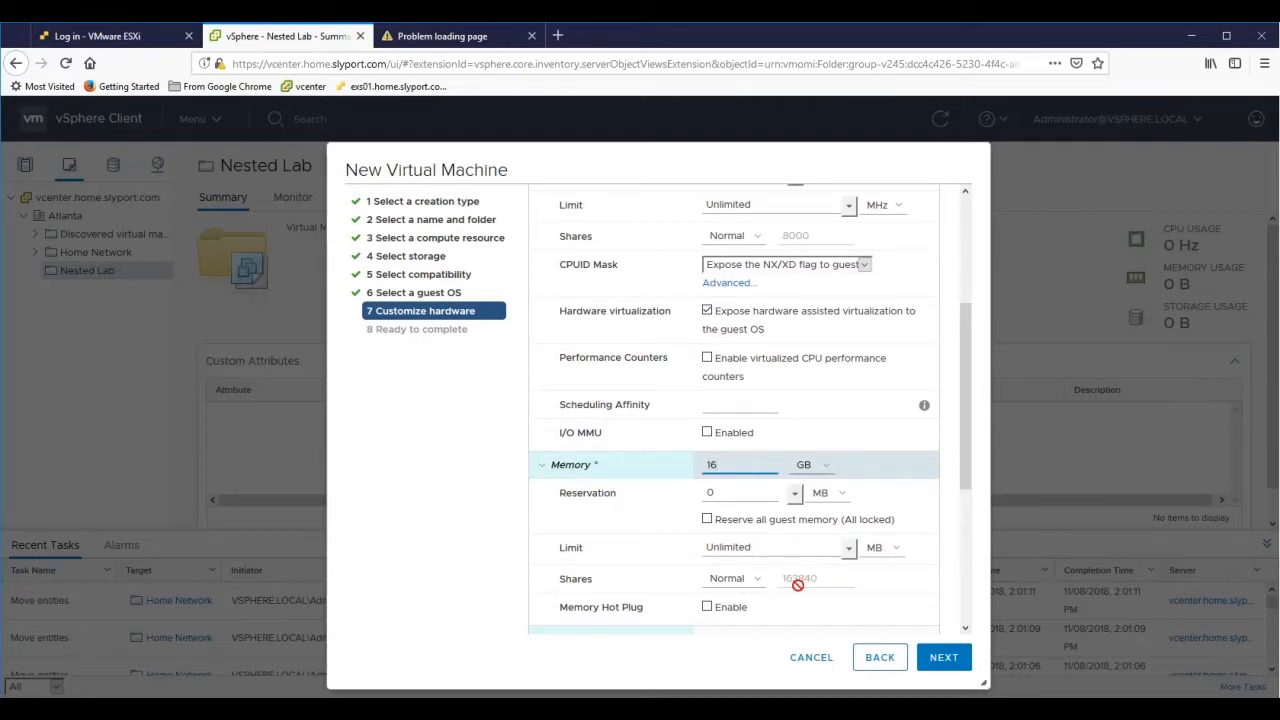
scroll(800, 590, "down", 1)
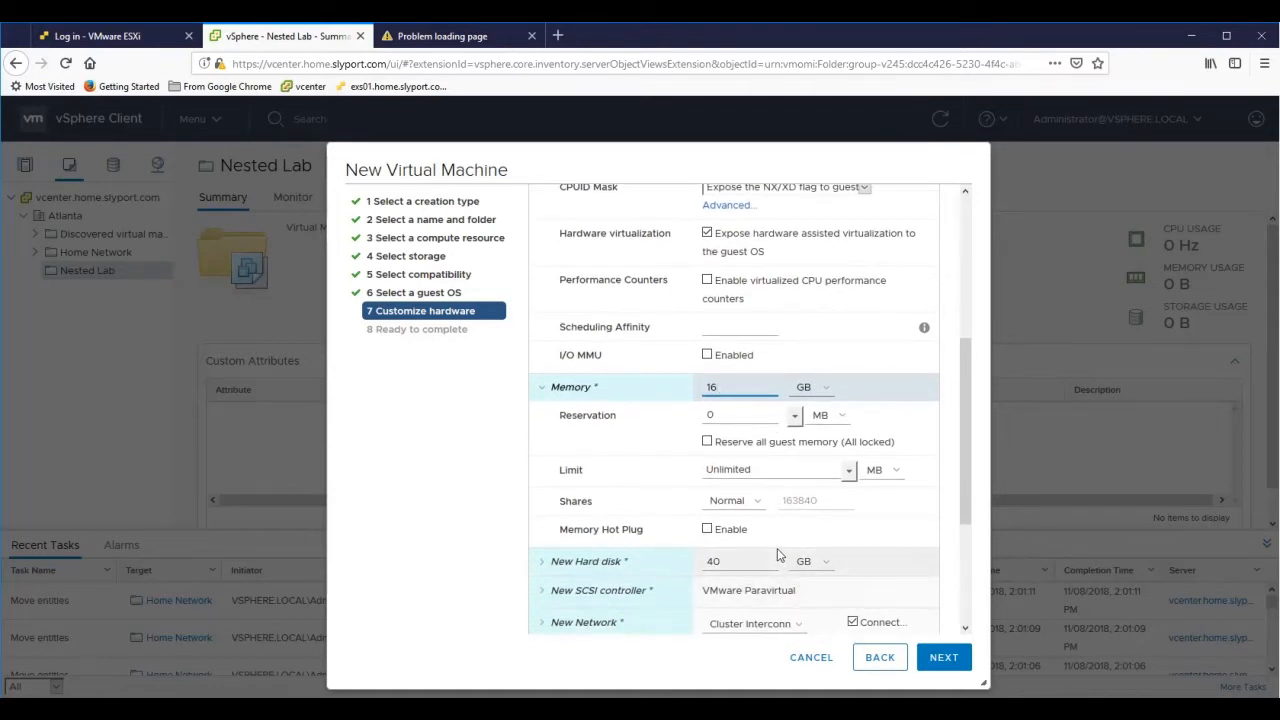
- Shrink the new hard disk from 40 GB to 10 GB
left_click(543, 566)
scroll(808, 560, "down", 2)
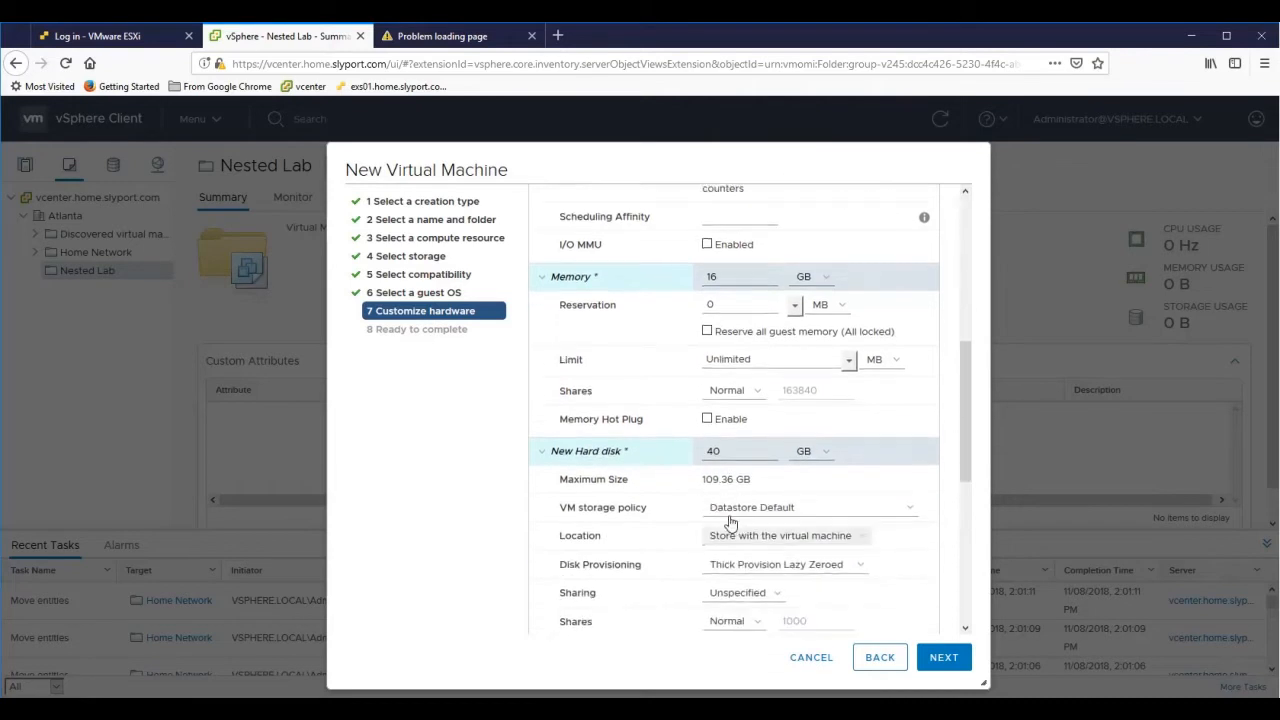
left_click_drag(726, 408, 706, 408)
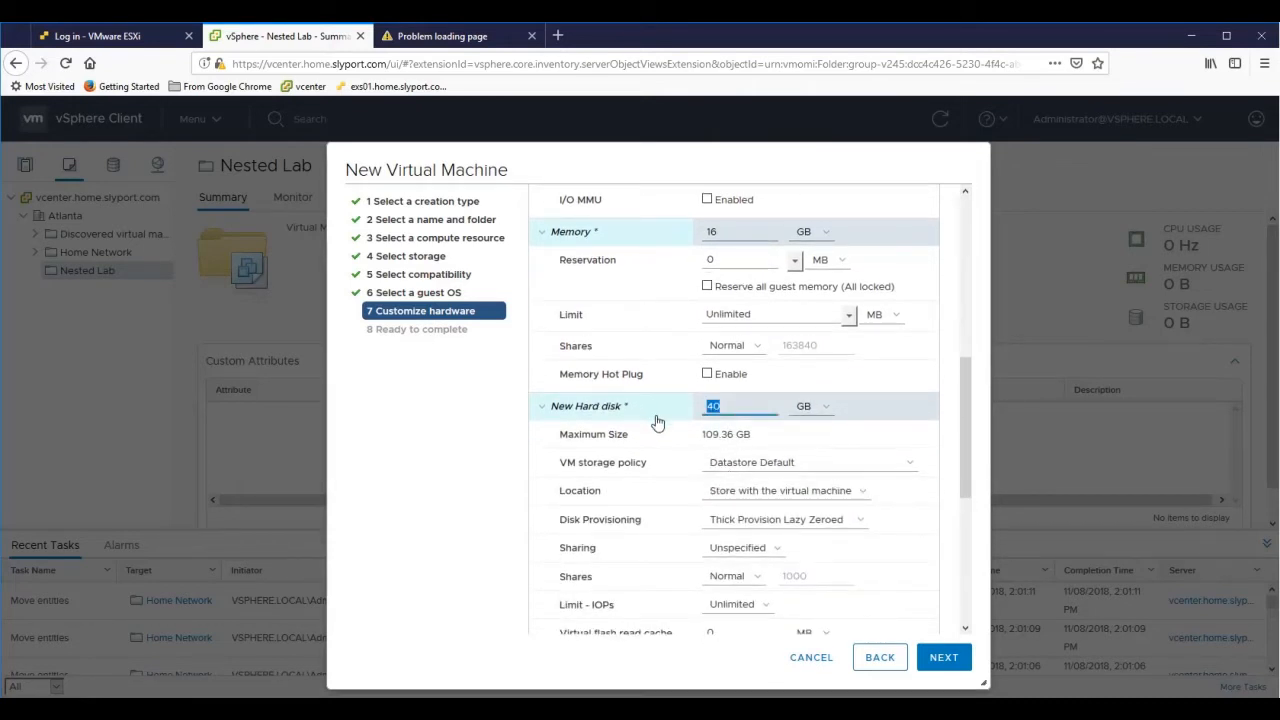
type("1")
scroll(690, 510, "down", 3)
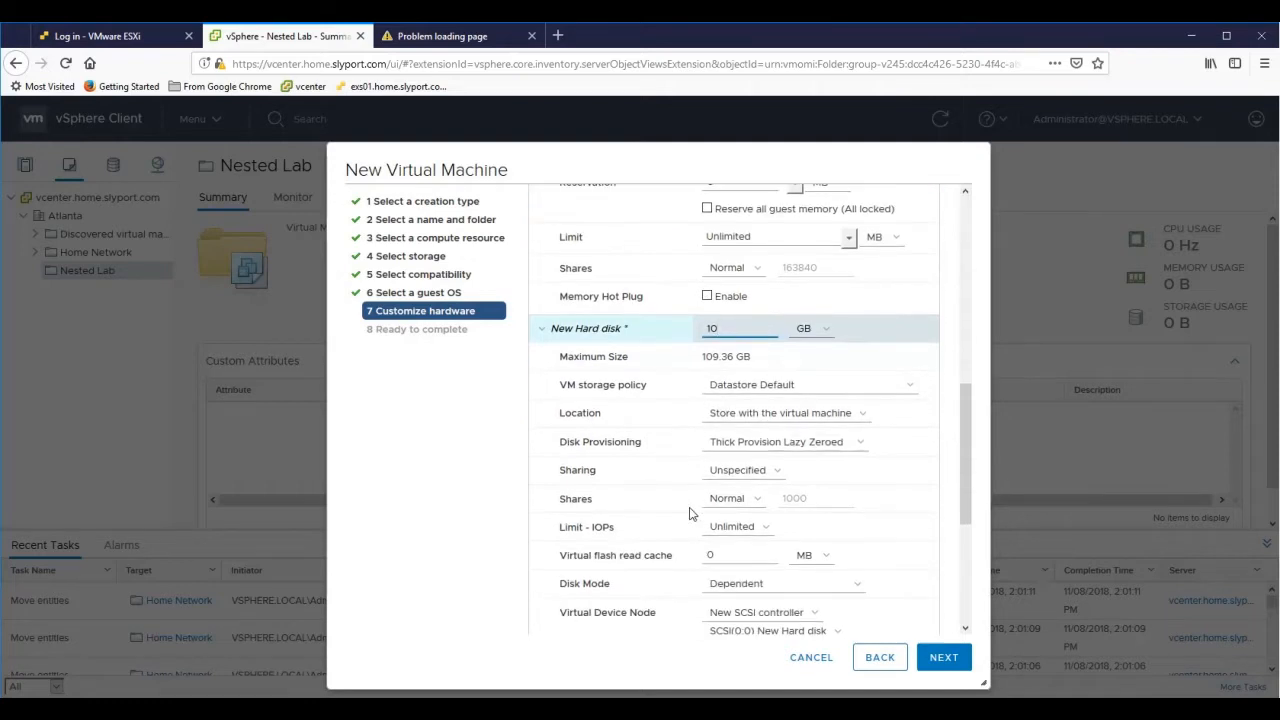
scroll(690, 513, "down", 2)
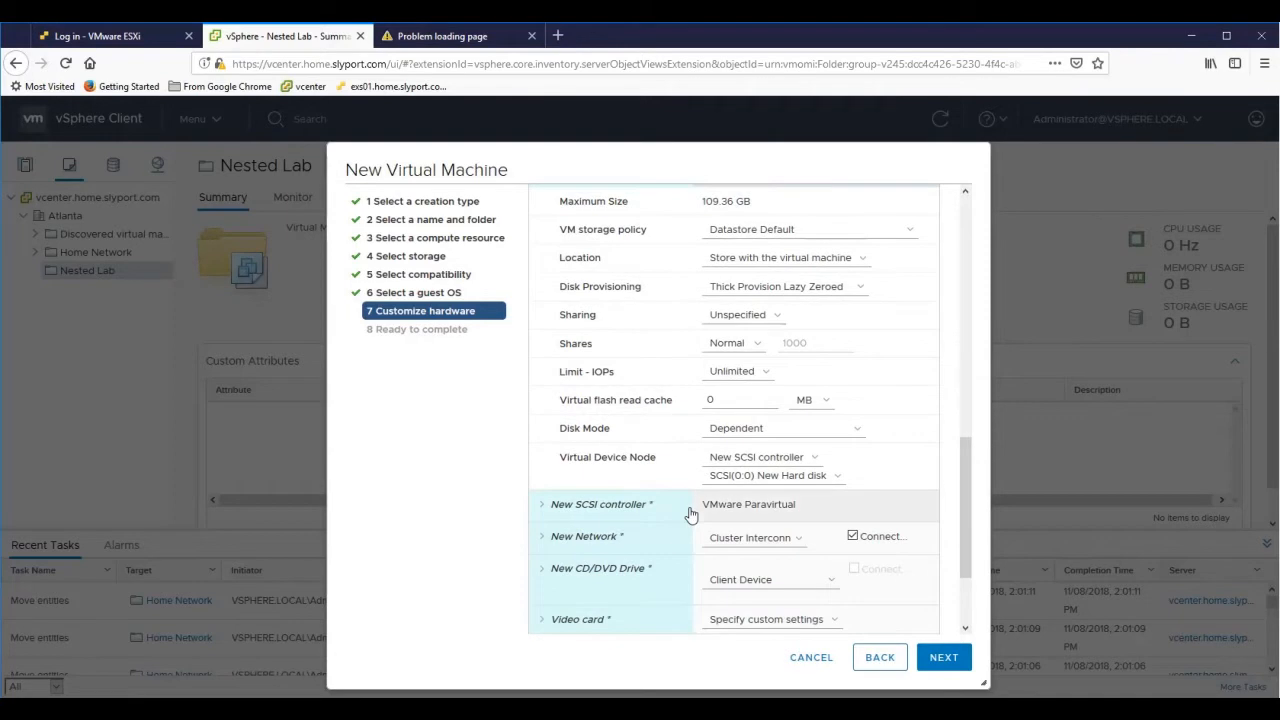
- Keep the VMXNET 3 adapter type and connect the network adapter to GateWay
left_click(542, 541)
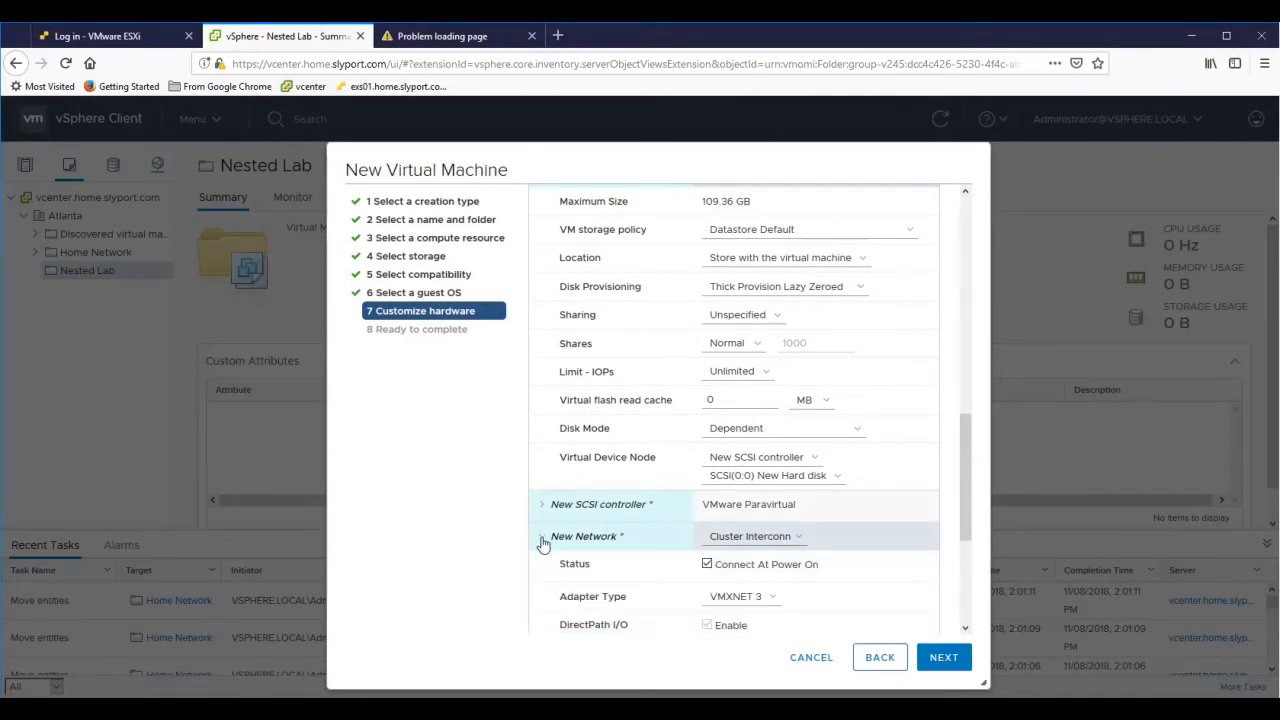
left_click(769, 600)
left_click(759, 631)
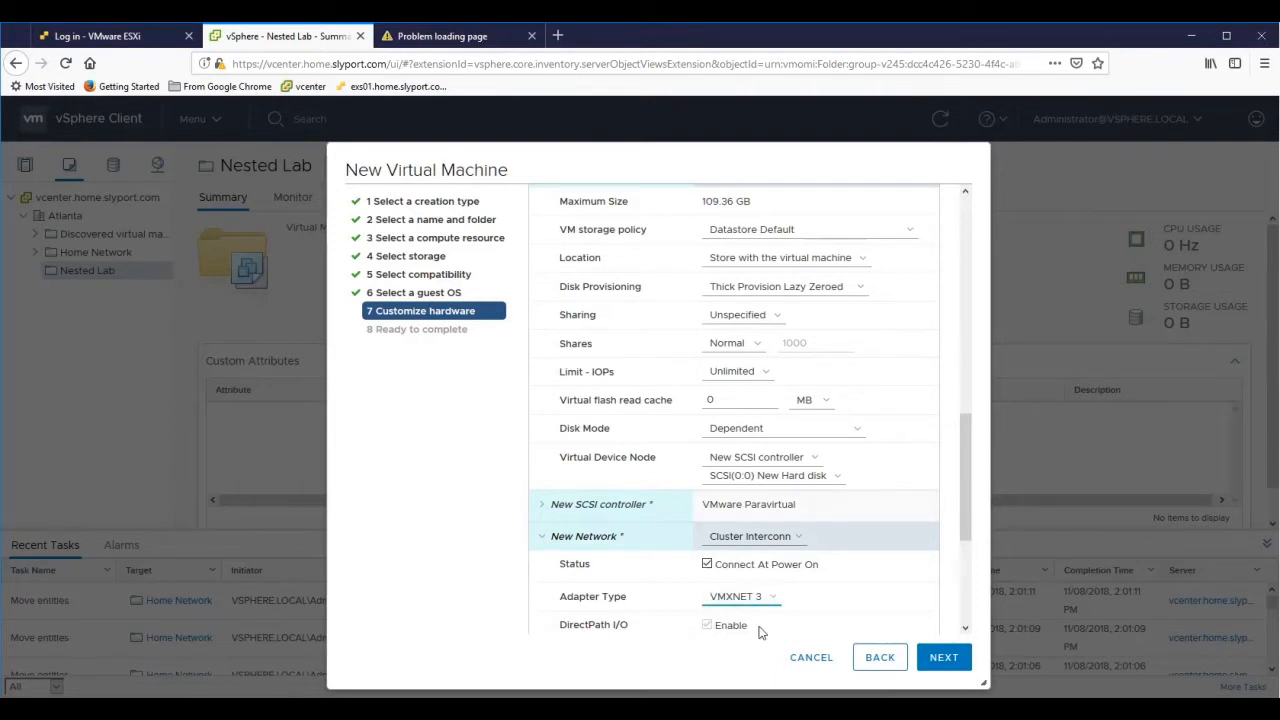
left_click(784, 538)
left_click(777, 578)
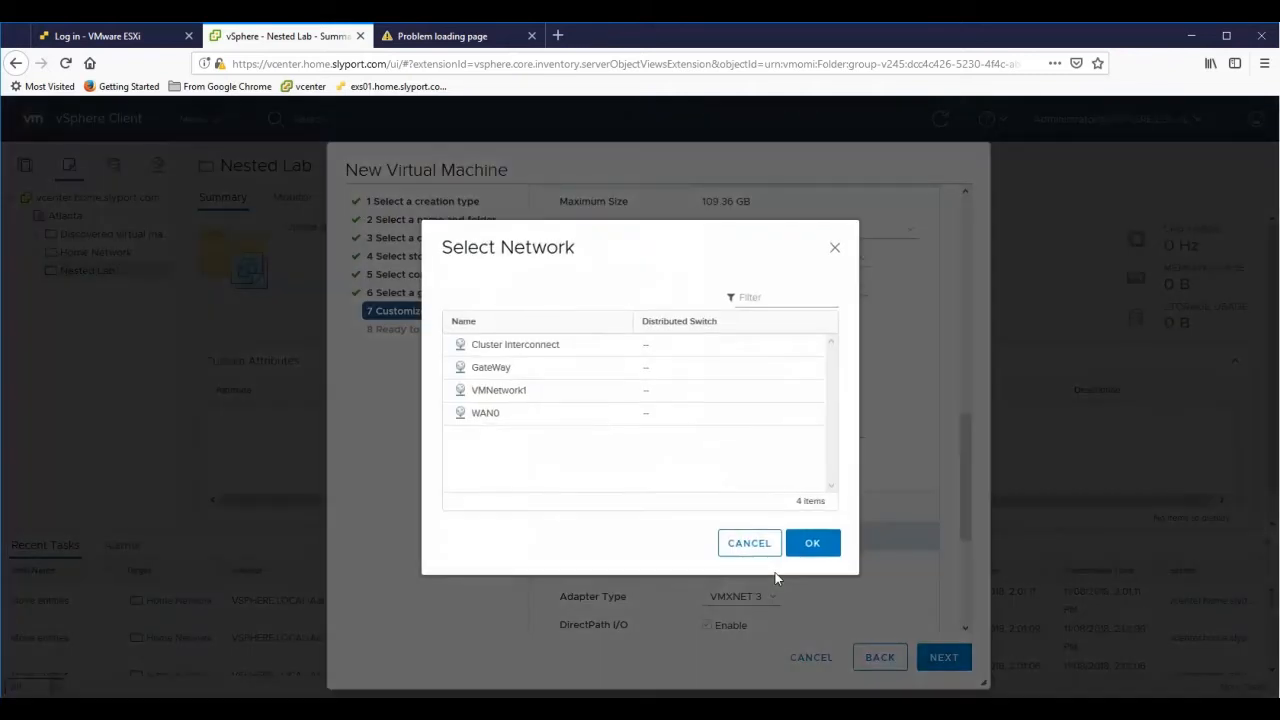
left_click(481, 419)
left_click(485, 392)
left_click(486, 371)
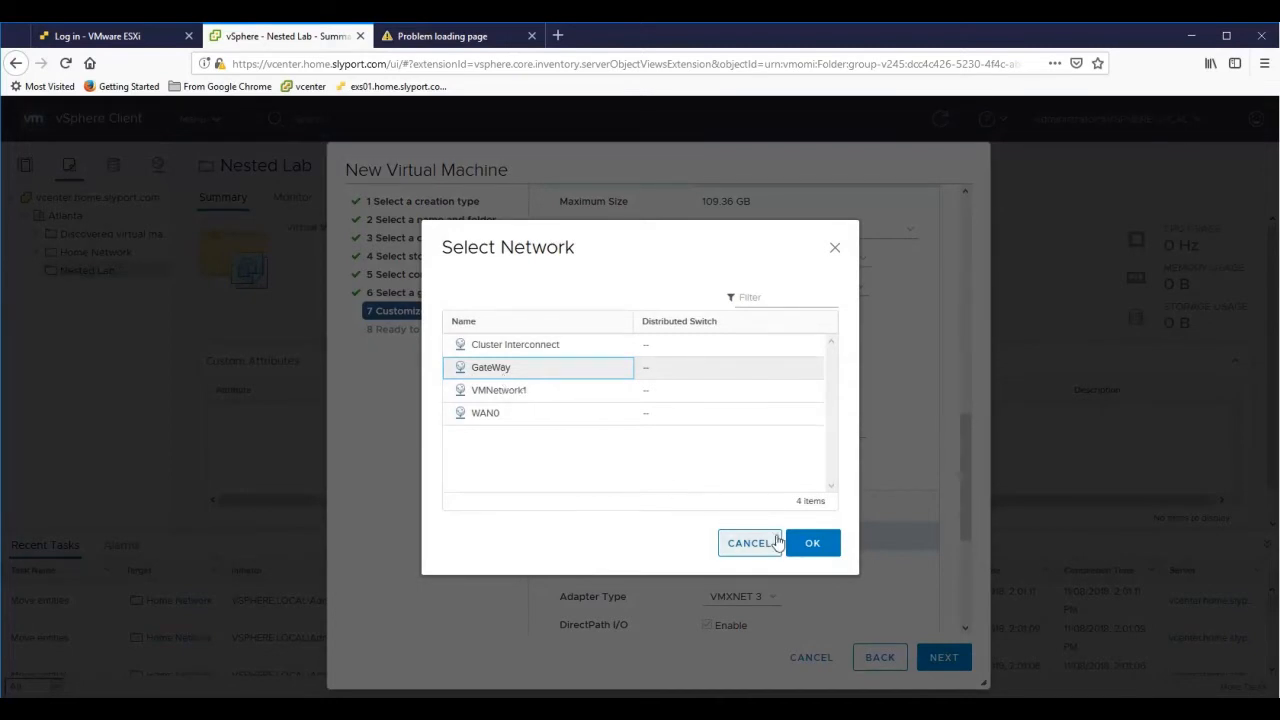
left_click(813, 548)
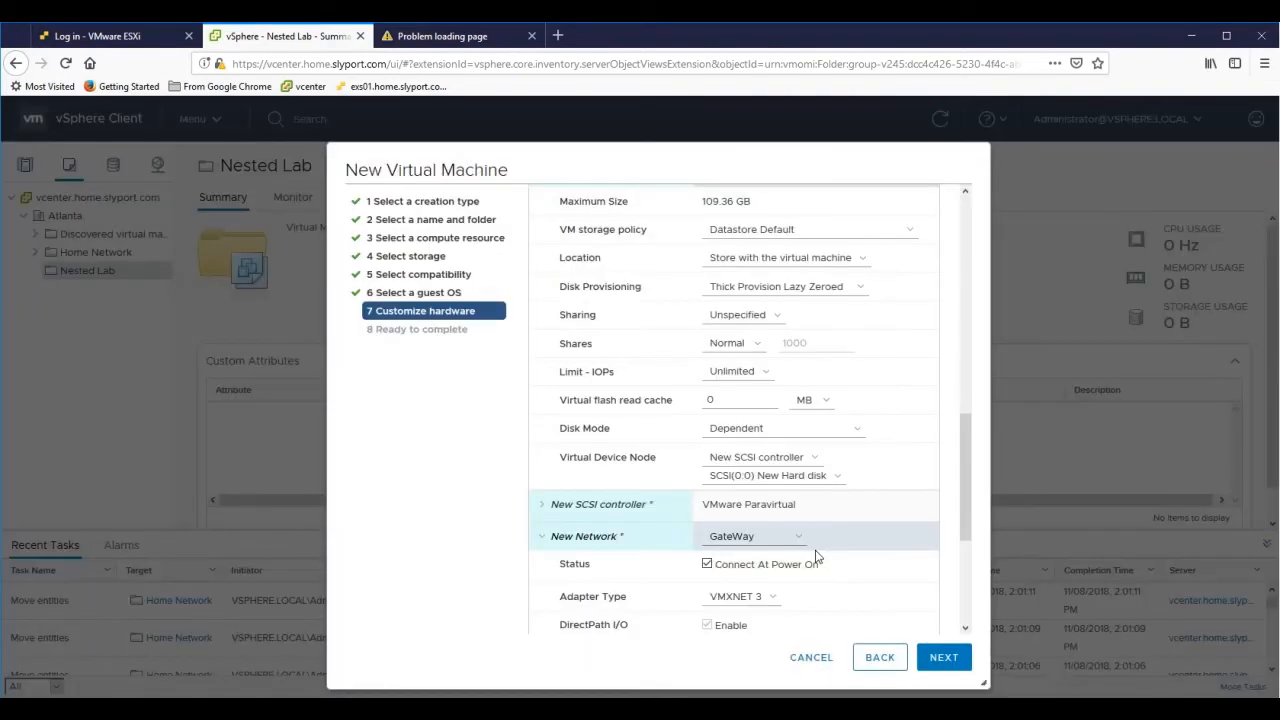
scroll(815, 557, "down", 3)
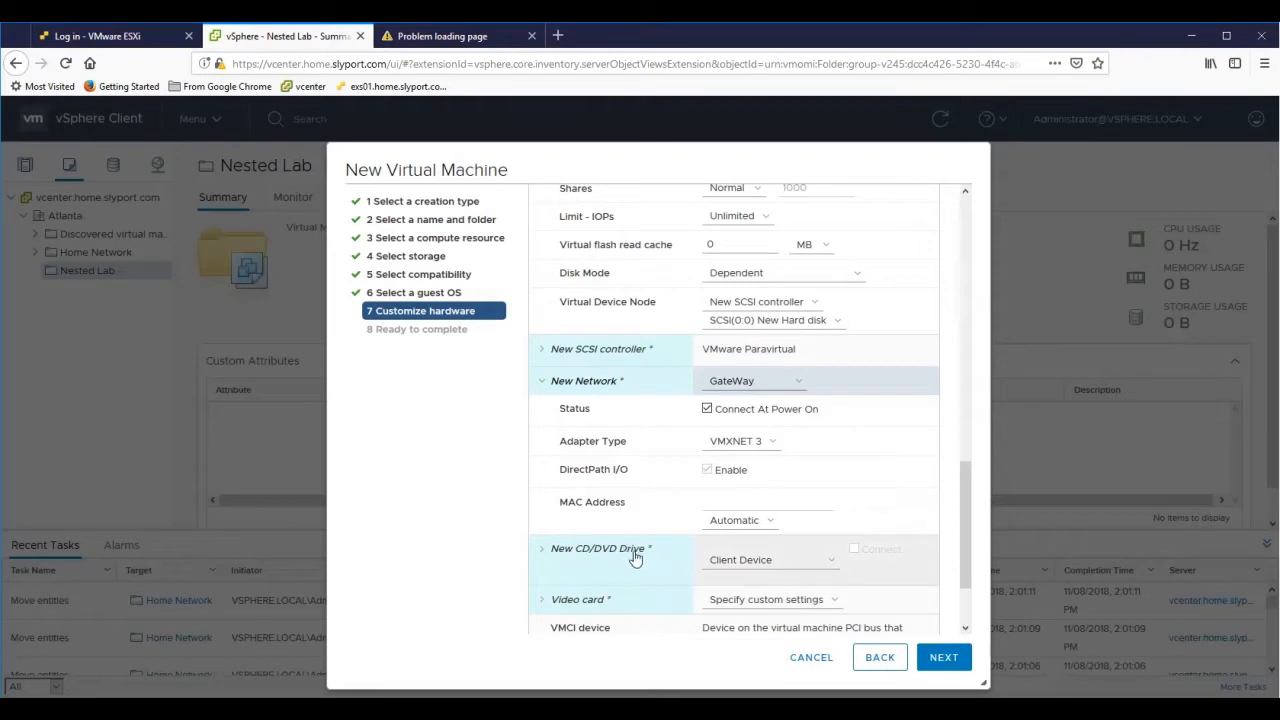
- Mount VMware-ESXi-6.5U1-RollupISO.iso from SSD-Datastore01 on the connected CD/DVD drive
left_click(542, 386)
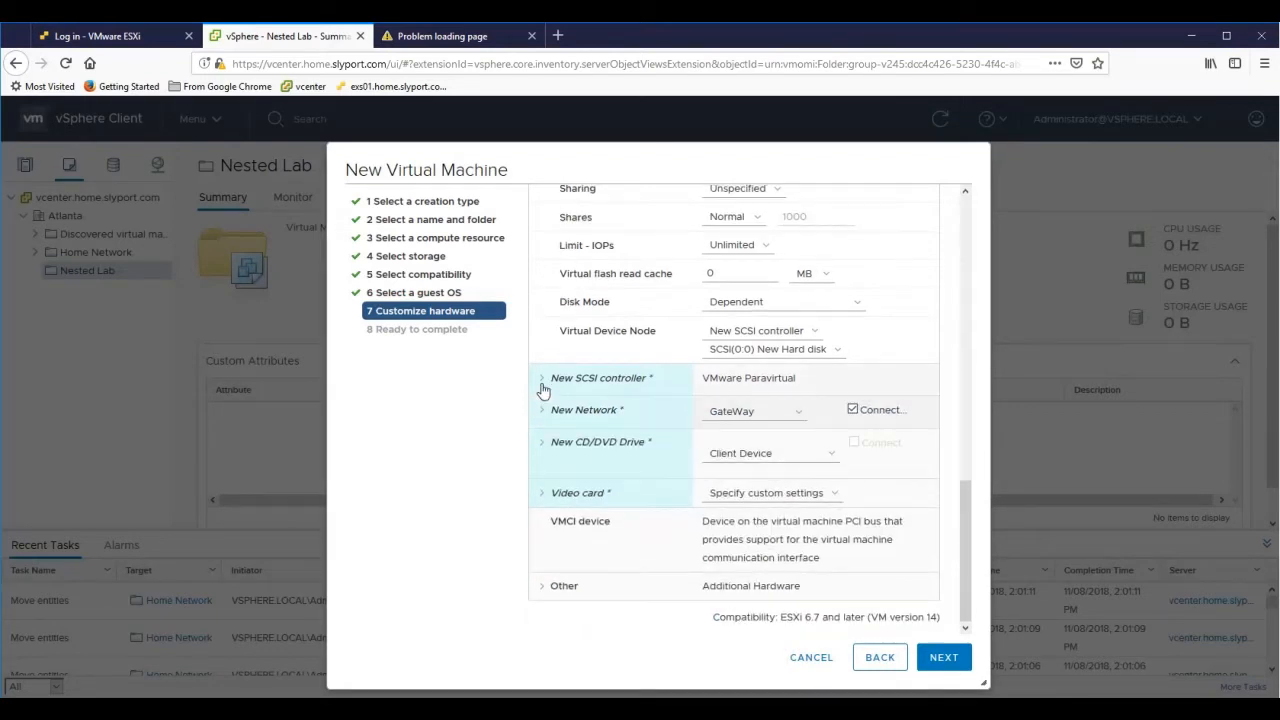
left_click(809, 462)
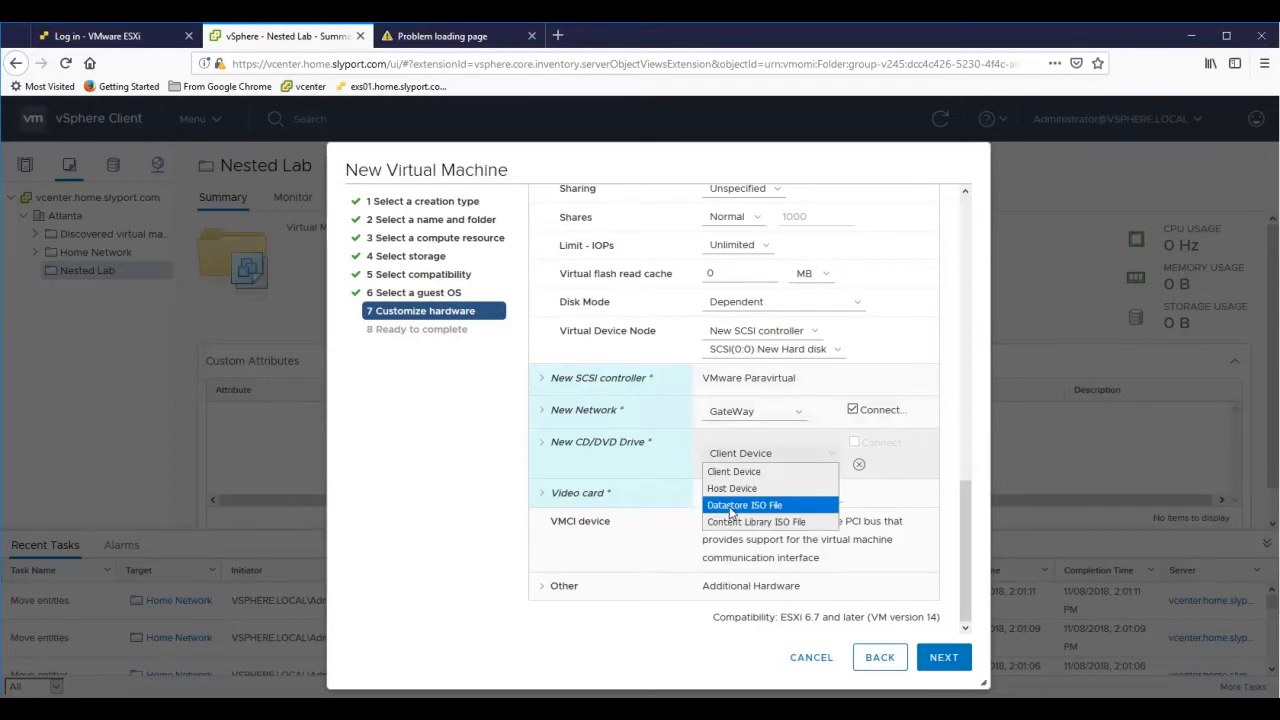
left_click(731, 512)
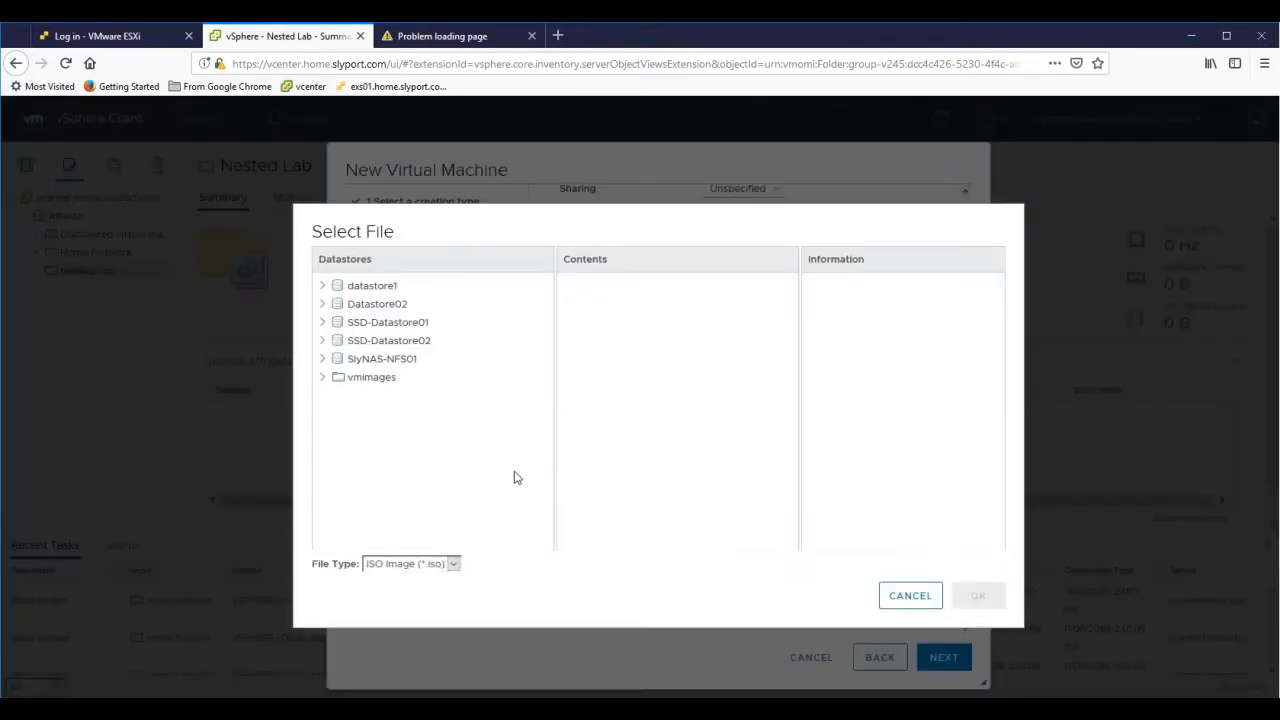
left_click(322, 323)
left_click(368, 360)
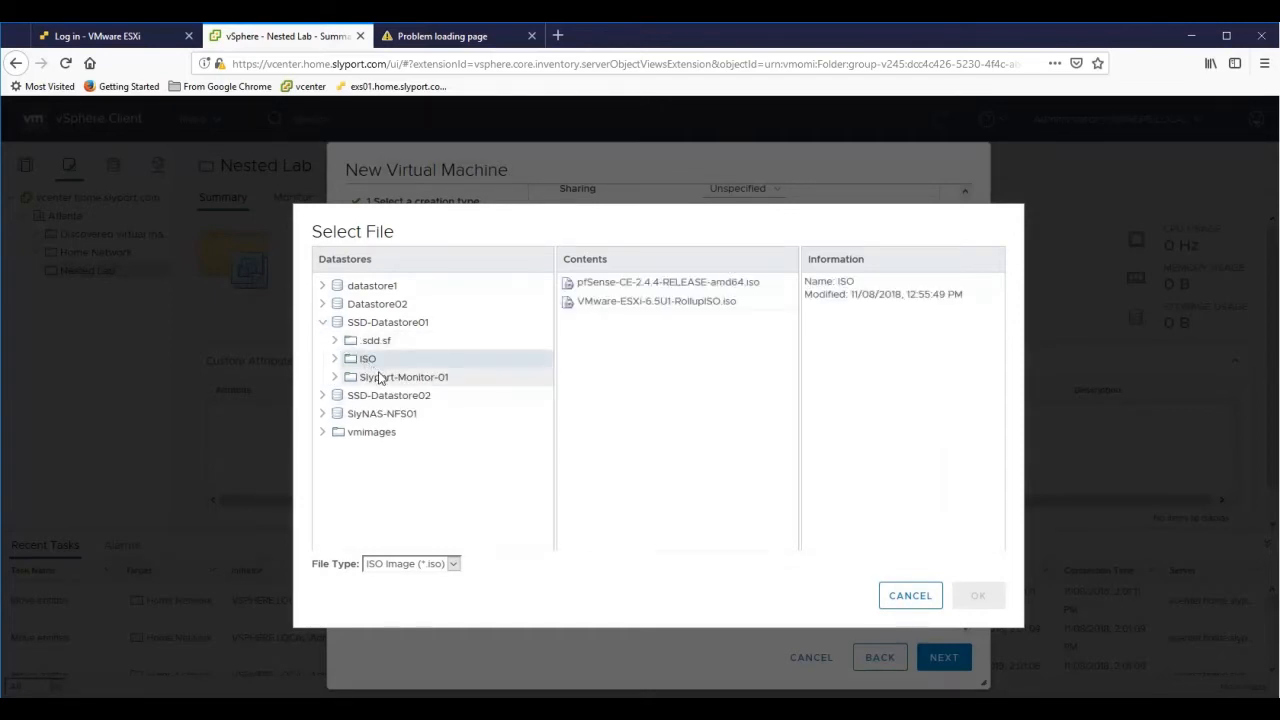
left_click(640, 304)
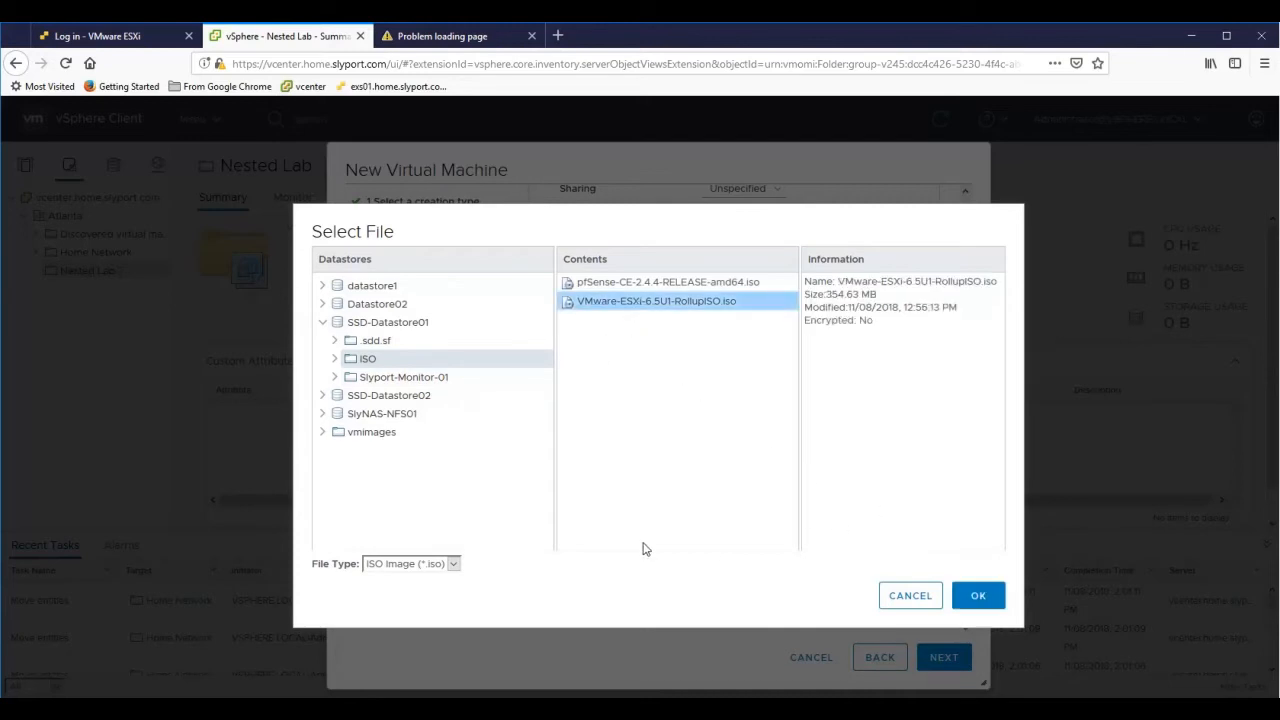
left_click(453, 564)
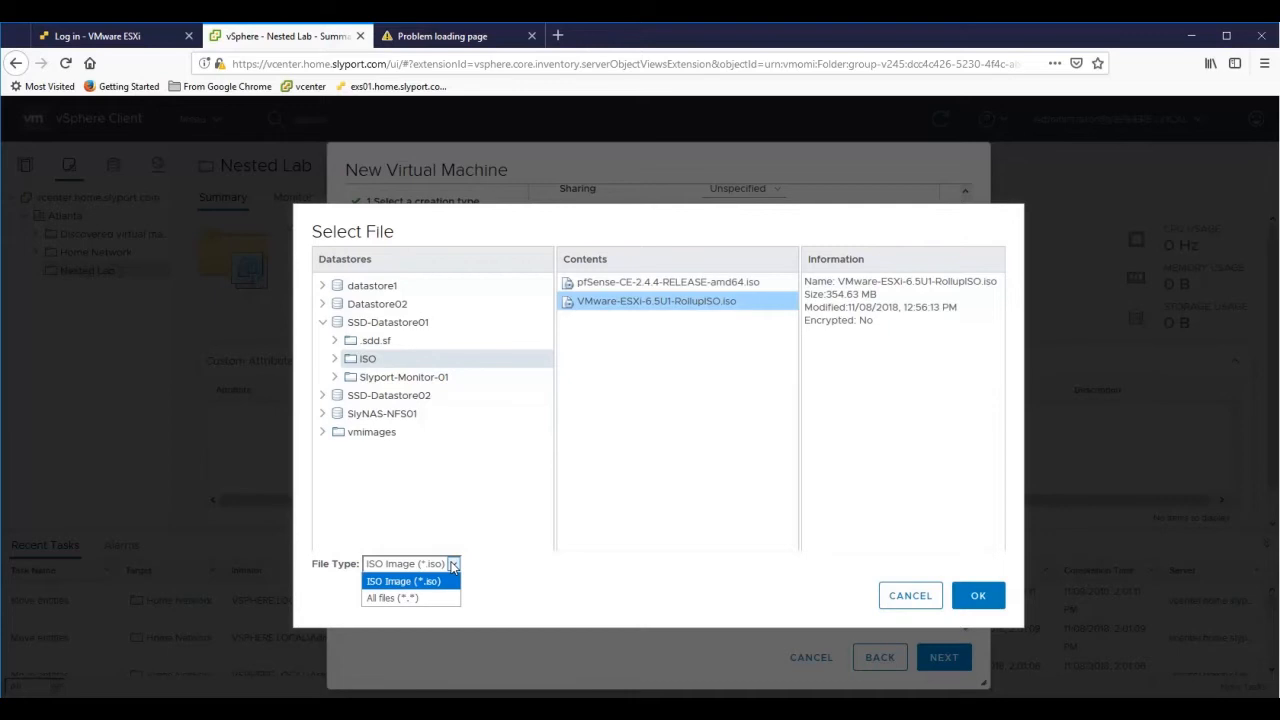
left_click(453, 564)
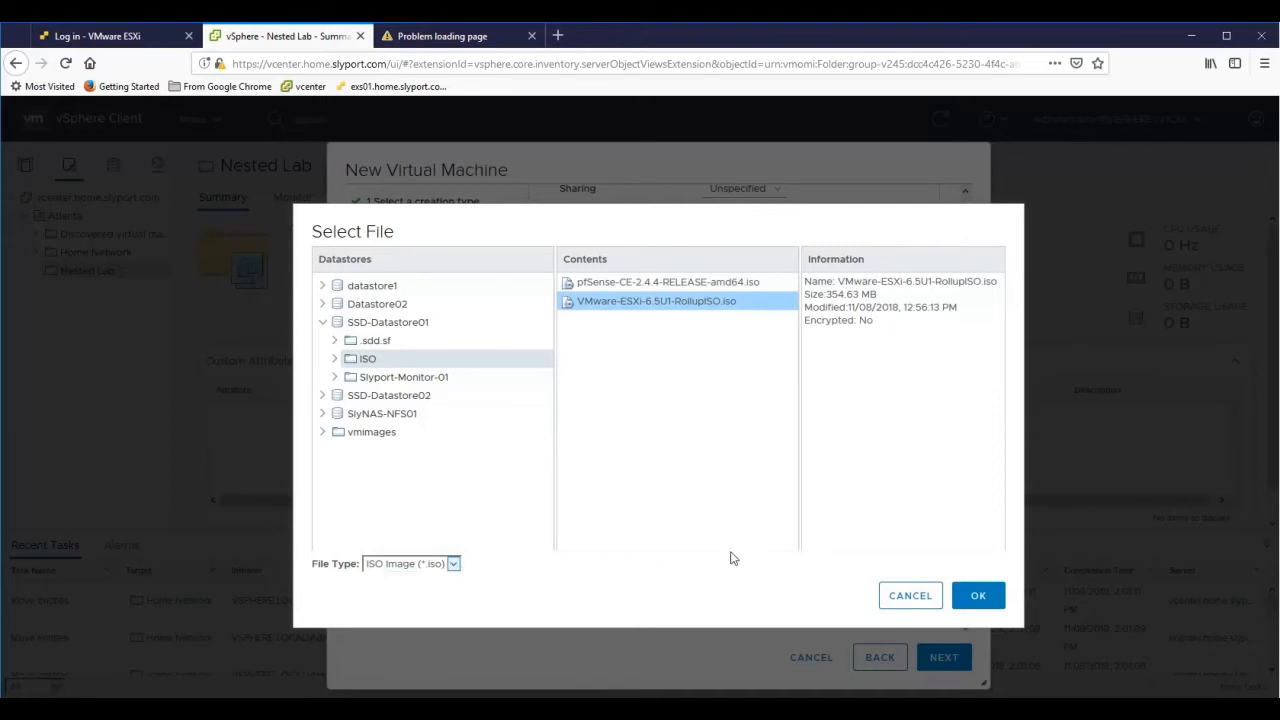
left_click(979, 597)
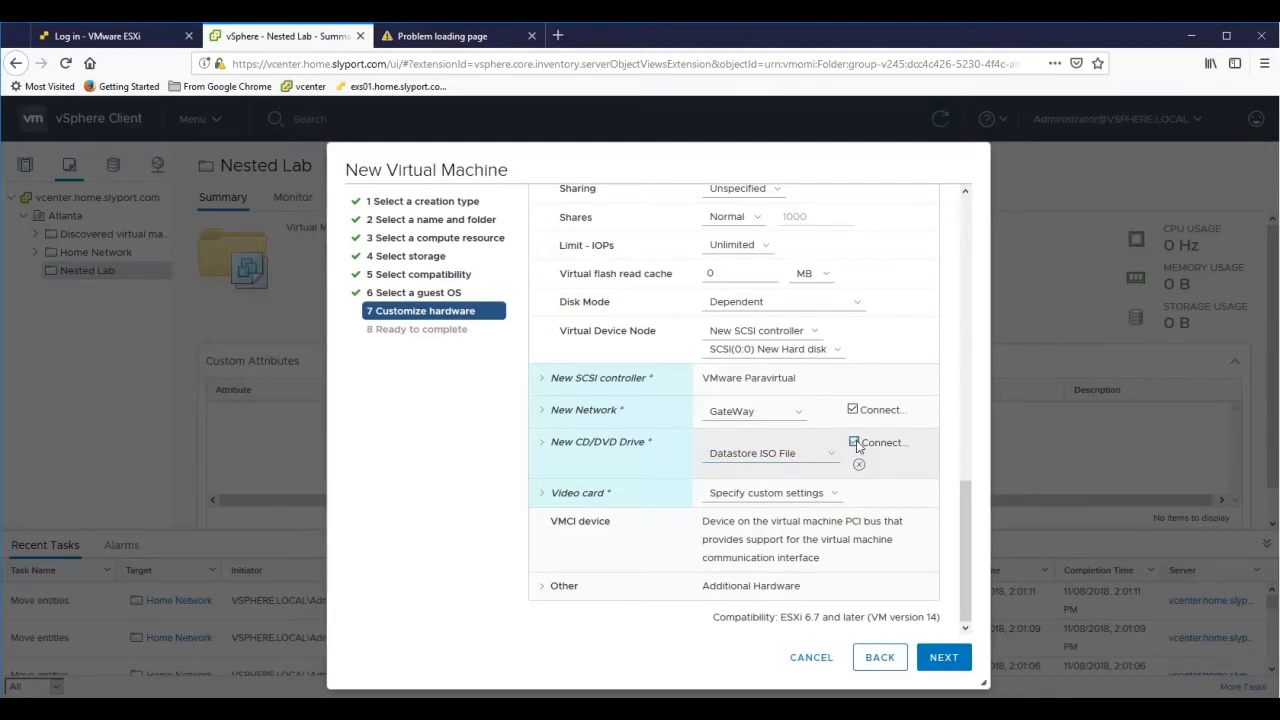
left_click(854, 443)
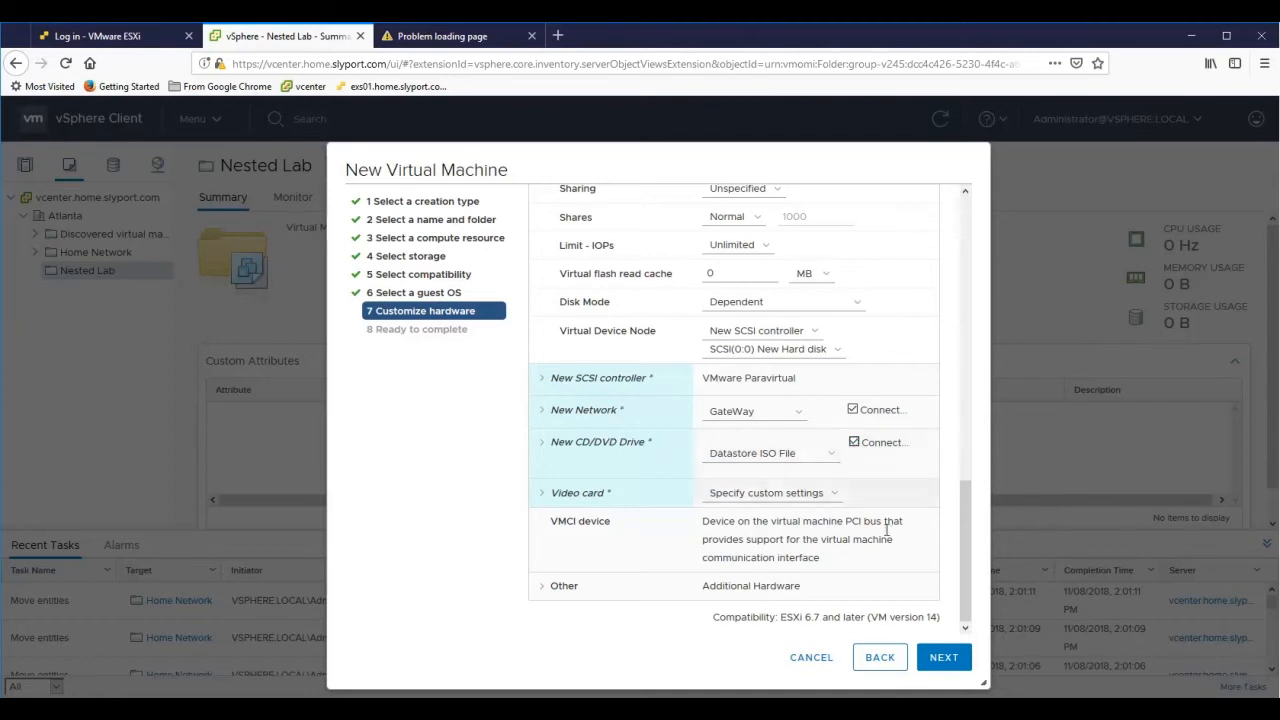
left_click(942, 662)
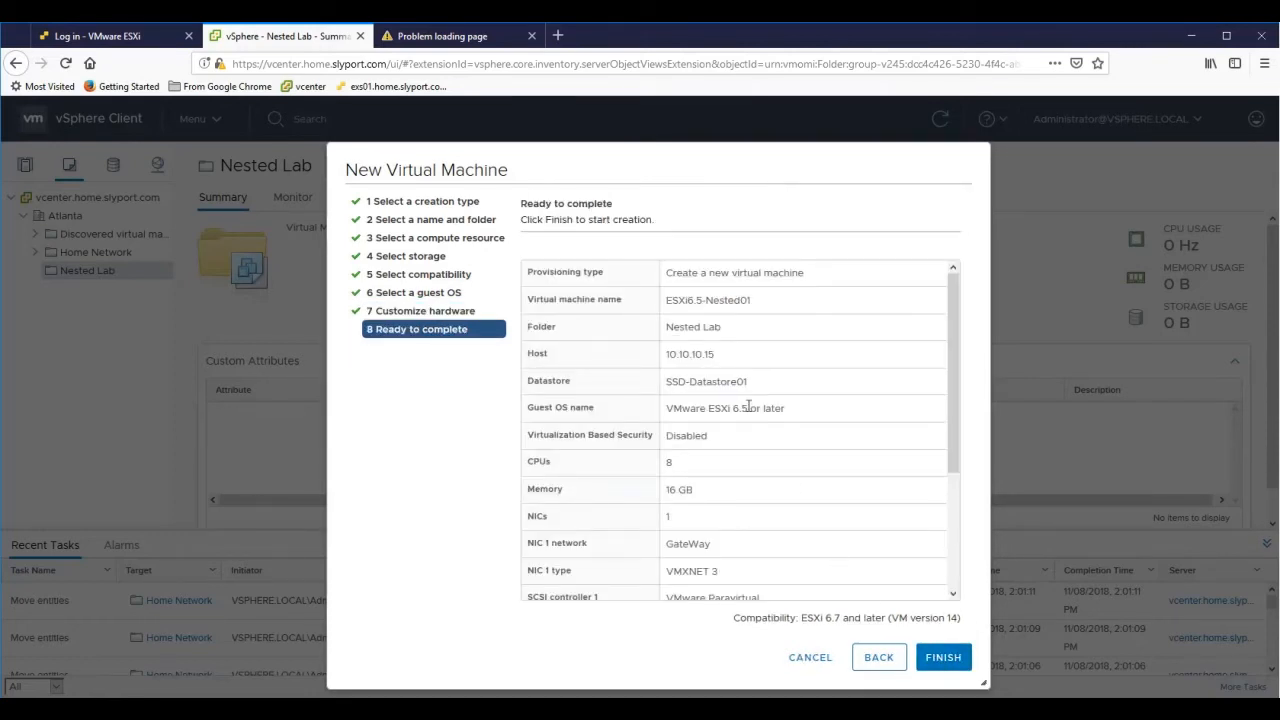
- Review the Ready to complete summary and finish creating ESXi6.5-Nested01
scroll(712, 492, "down", 3)
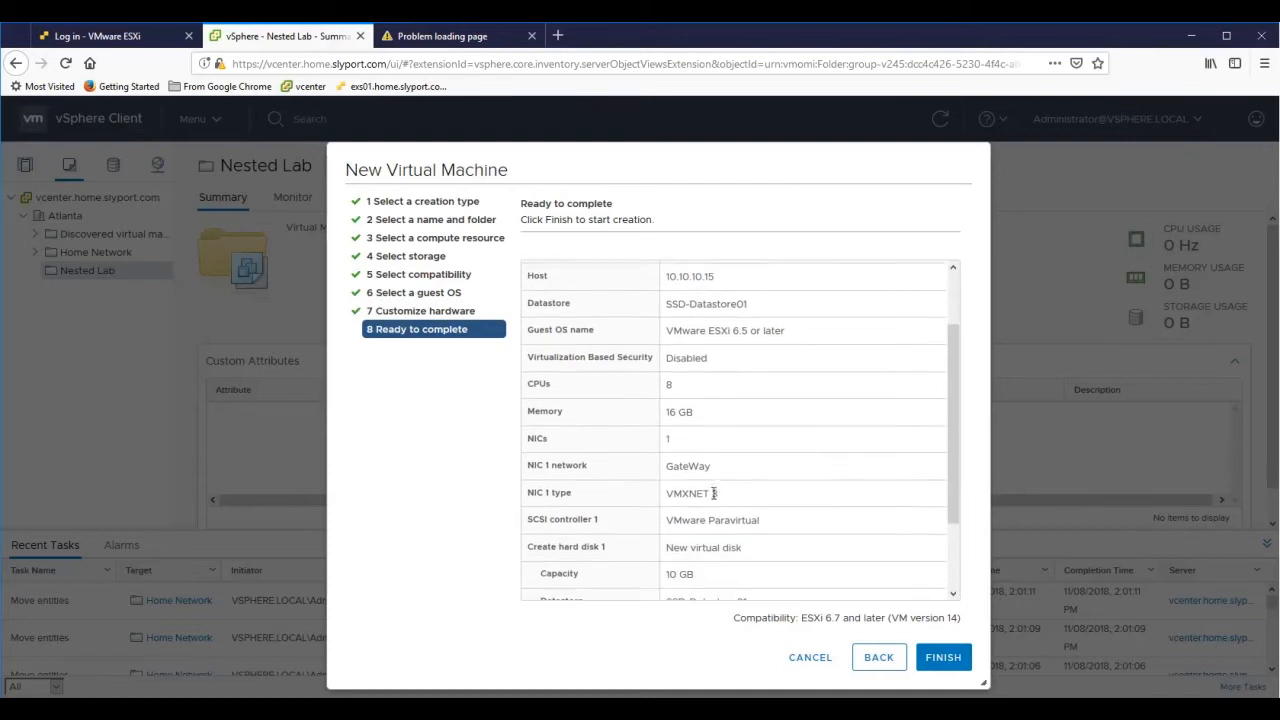
scroll(714, 496, "down", 3)
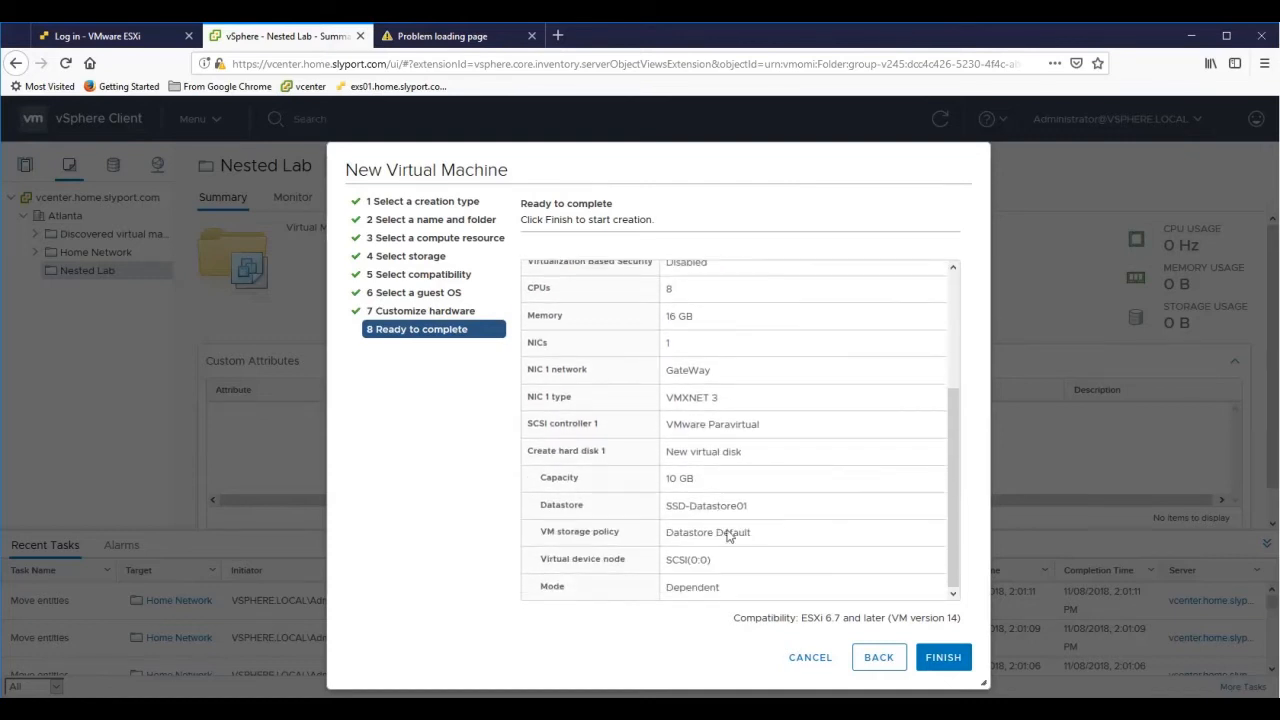
left_click(941, 659)
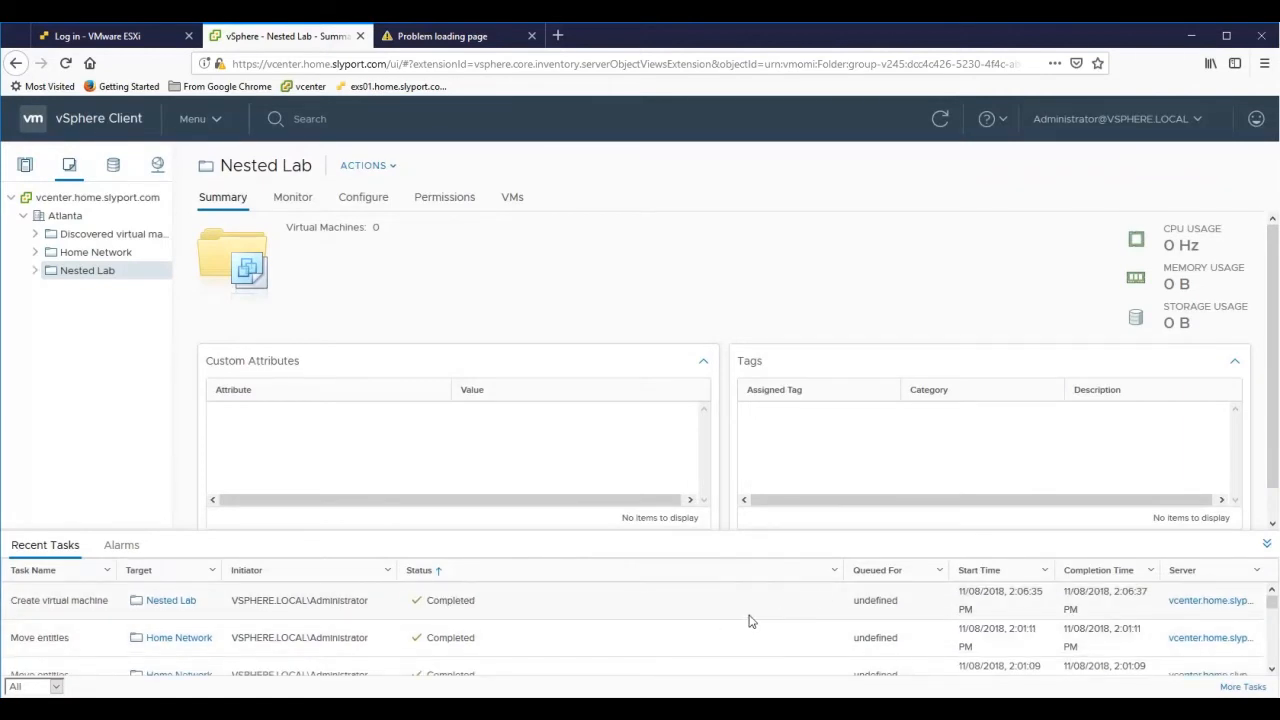
- Select ESXi6.5-Nested01 in the Nested Lab folder and power it on
left_click(35, 273)
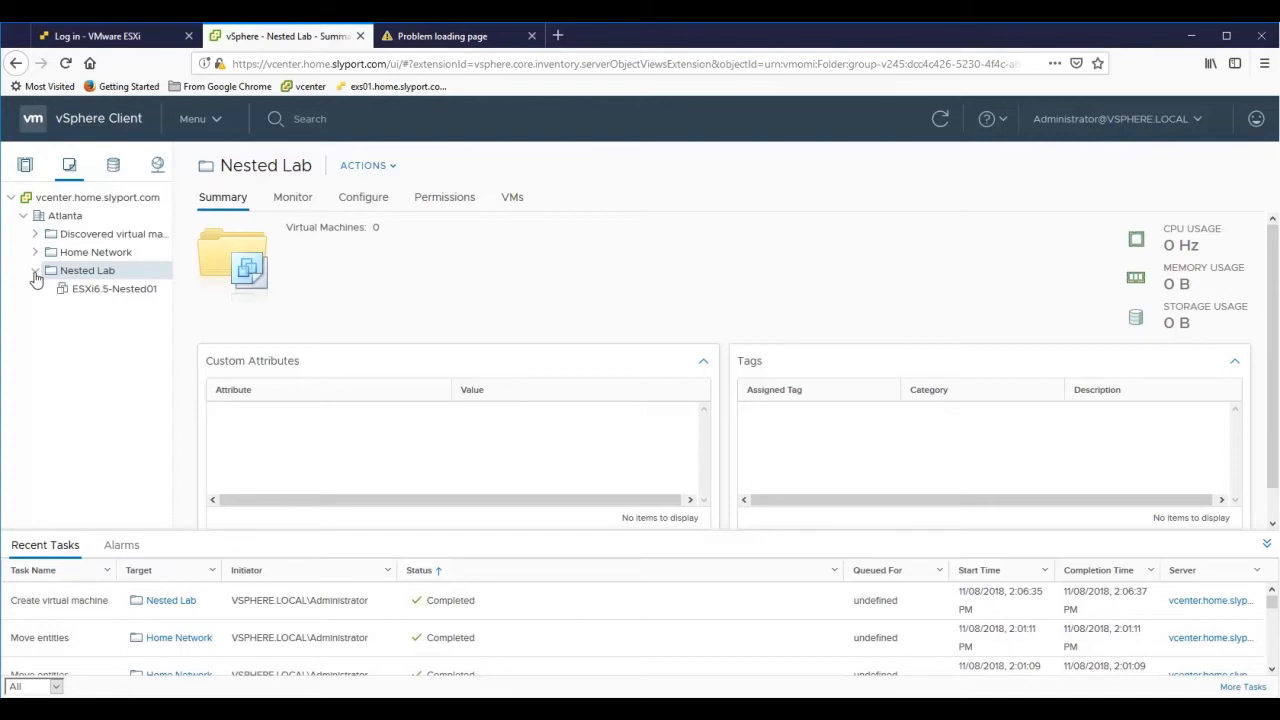
left_click(88, 296)
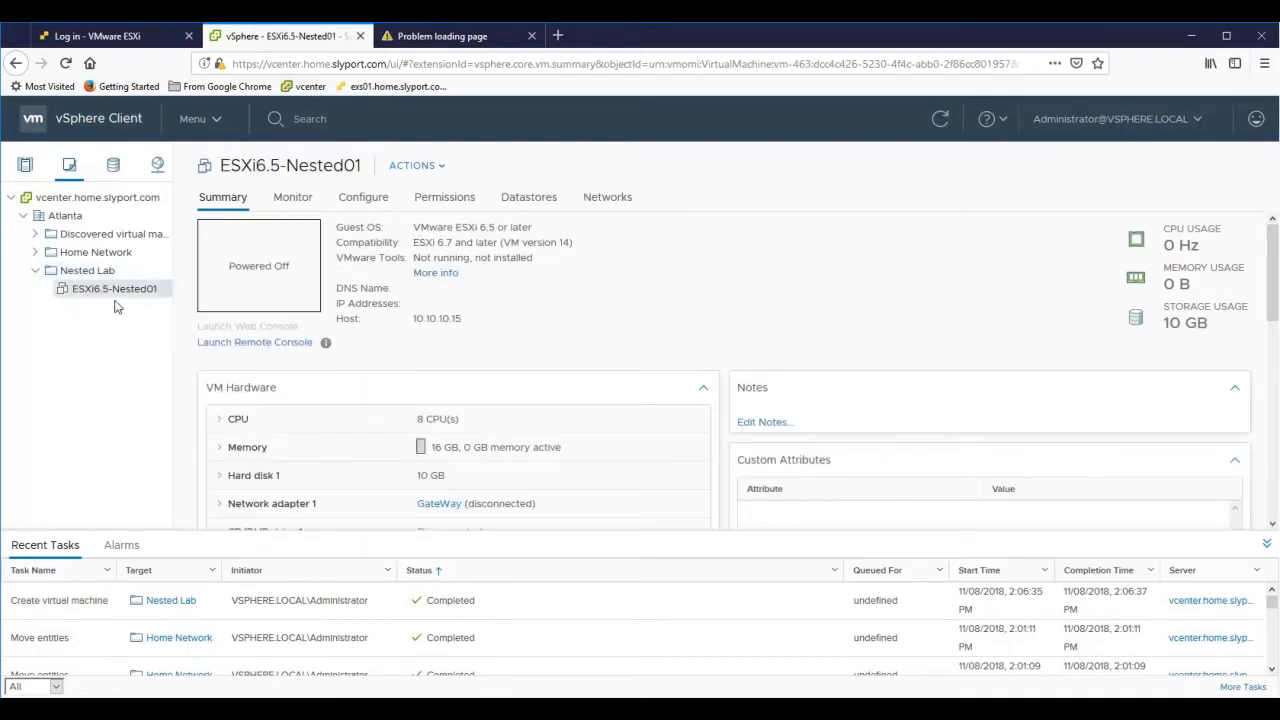
scroll(288, 450, "down", 3)
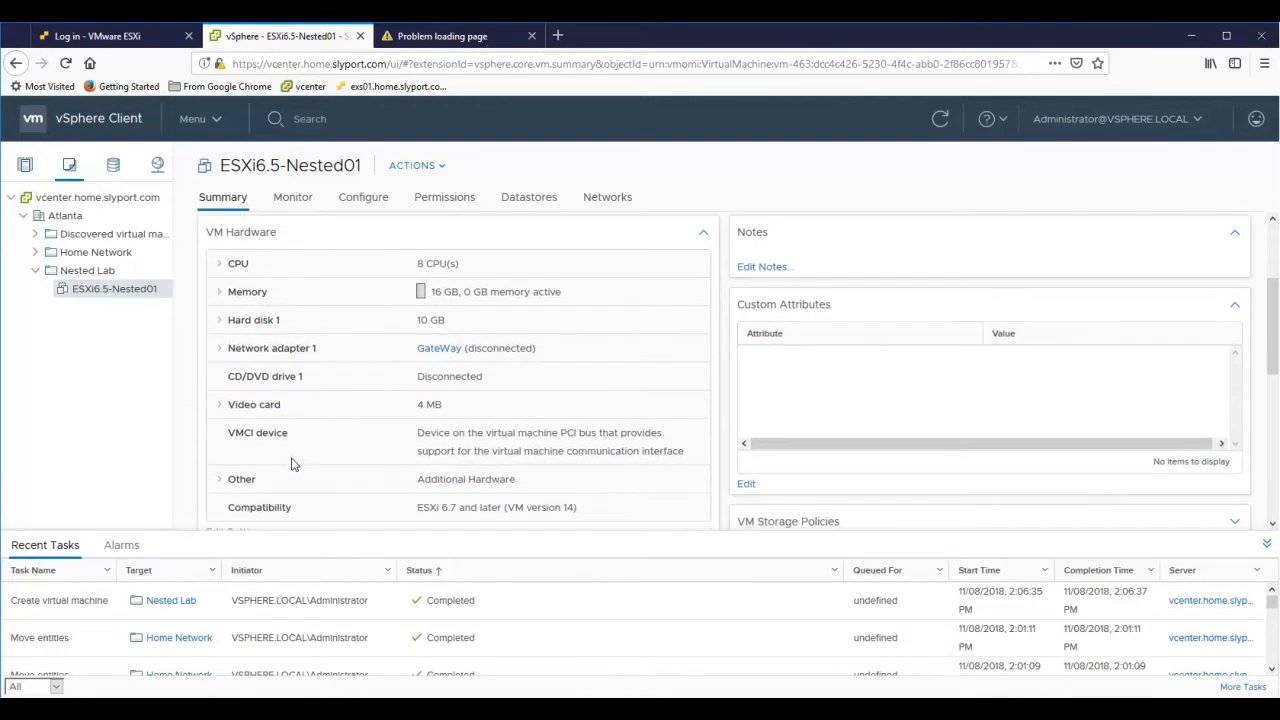
scroll(291, 466, "down", 2)
scroll(291, 466, "up", 3)
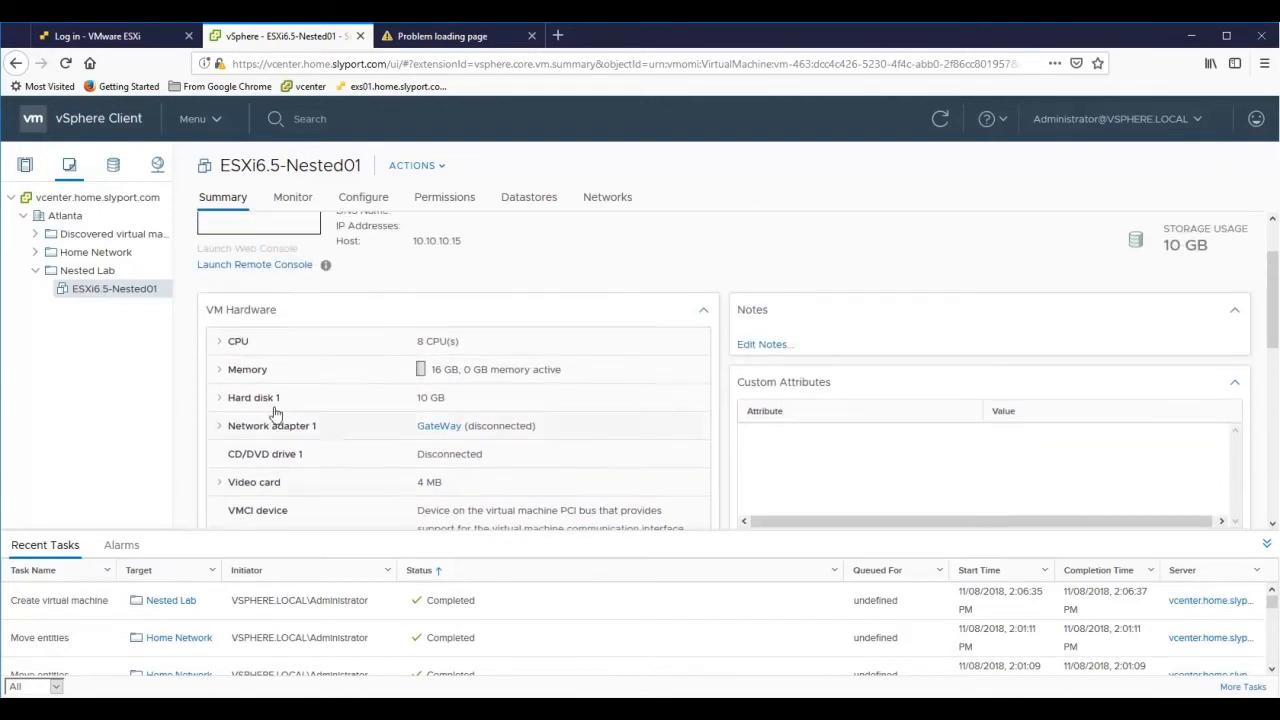
right_click(136, 293)
mouse_move(206, 240)
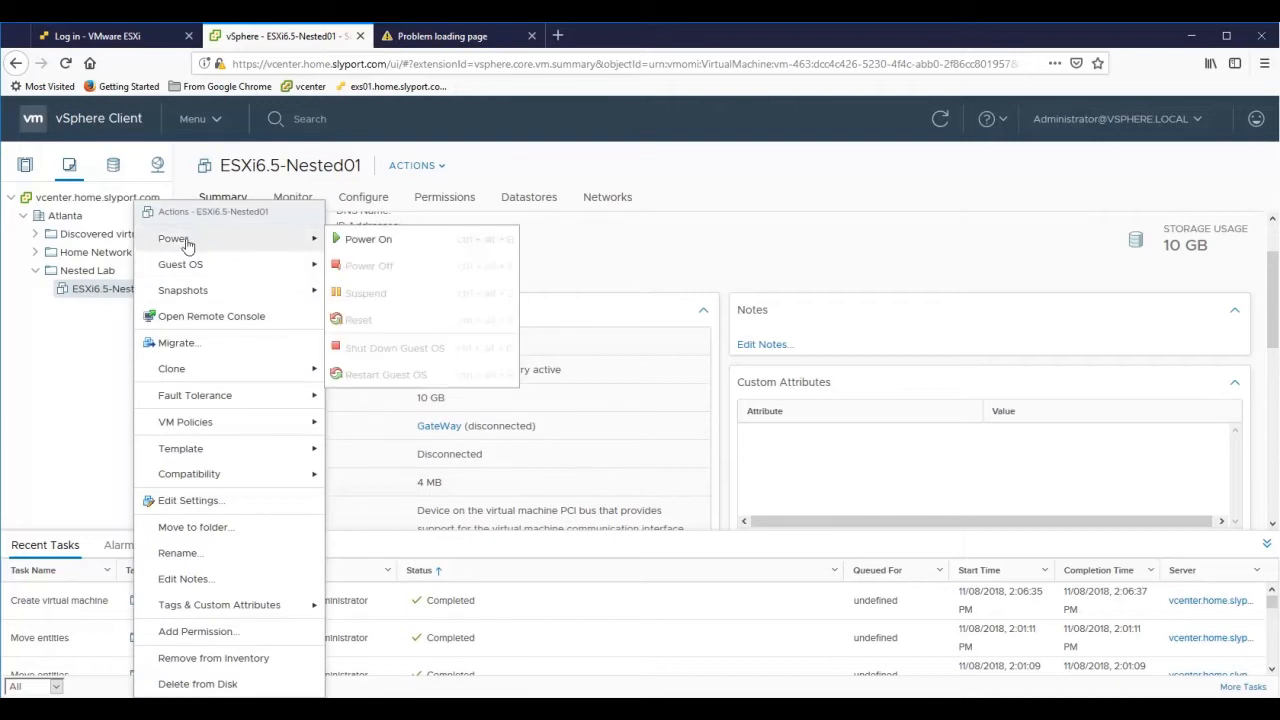
left_click(368, 241)
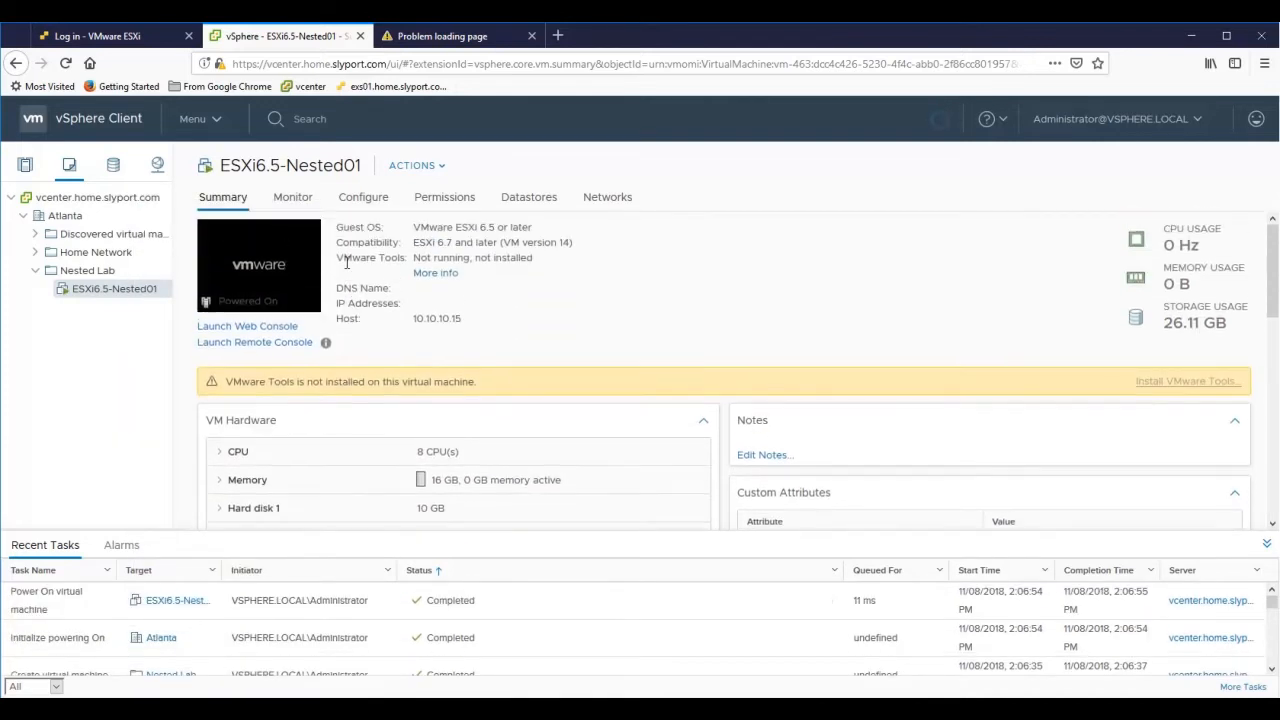
- Launch the VM's web console and continue past the ESXi 6.5.0 installer welcome screen
left_click(257, 275)
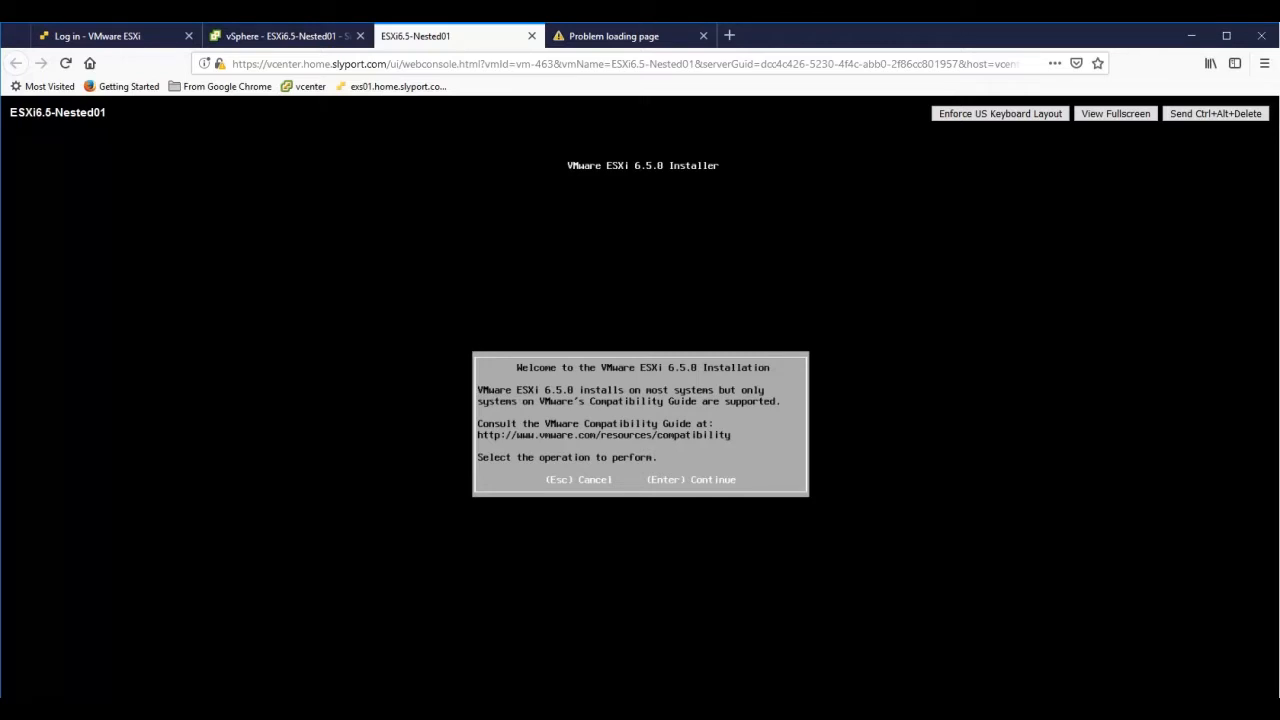
key("Return")
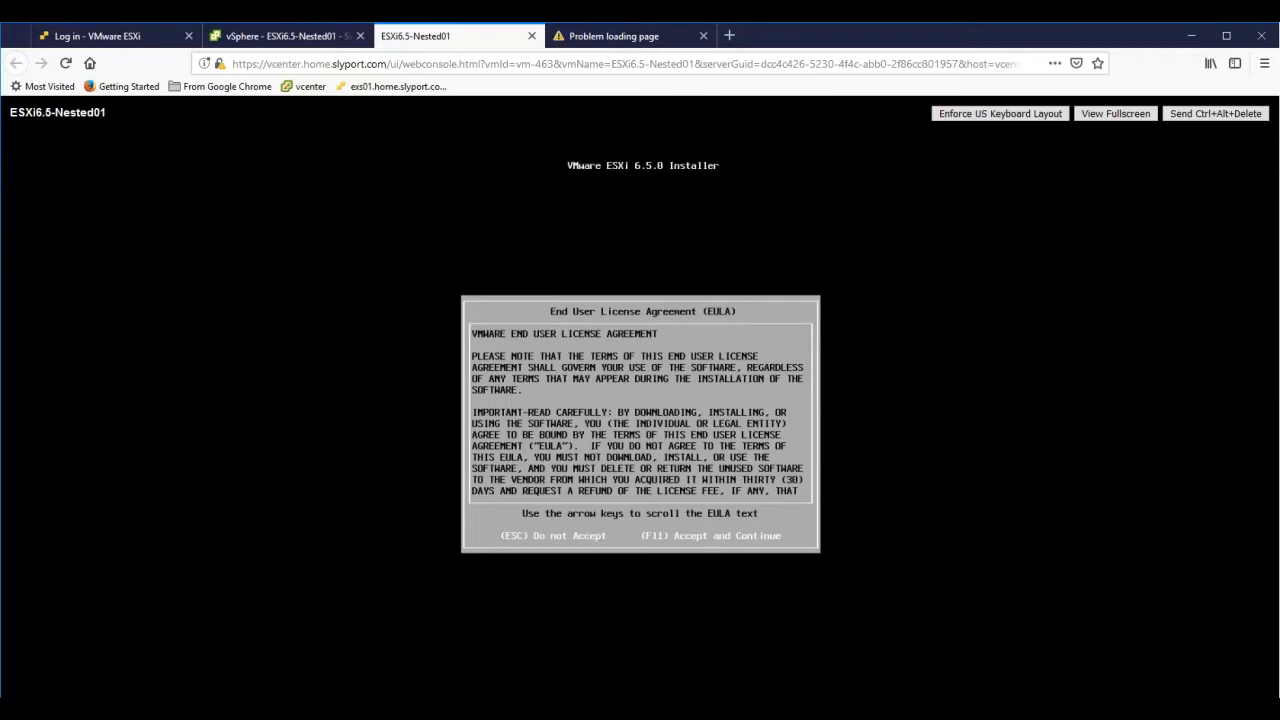
- Accept the ESXi EULA and select the 10.00 GiB VMware virtual disk for installation
key("Down")
key("Down")
key("Down")
key("Down")
key("Down")
key("Down")
key("Down")
key("Down")
key("Down")
key("Down")
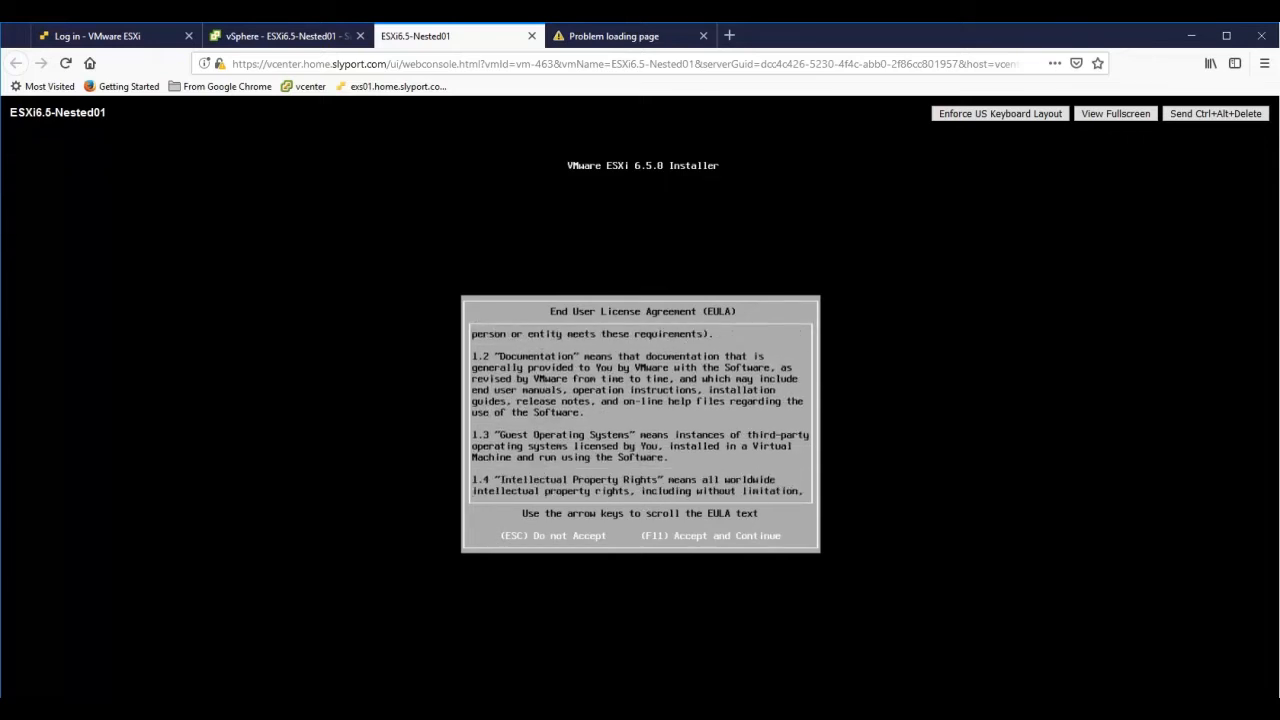
key("Down")
key("Down")
key("Down")
key("Down")
key("Down")
key("Down")
key("Down")
key("Down")
key("Down")
key("Down")
key("Down")
key("Down")
key("Down")
key("Down")
key("Down")
key("Down")
key("Down")
key("Down")
key("Down")
key("Down")
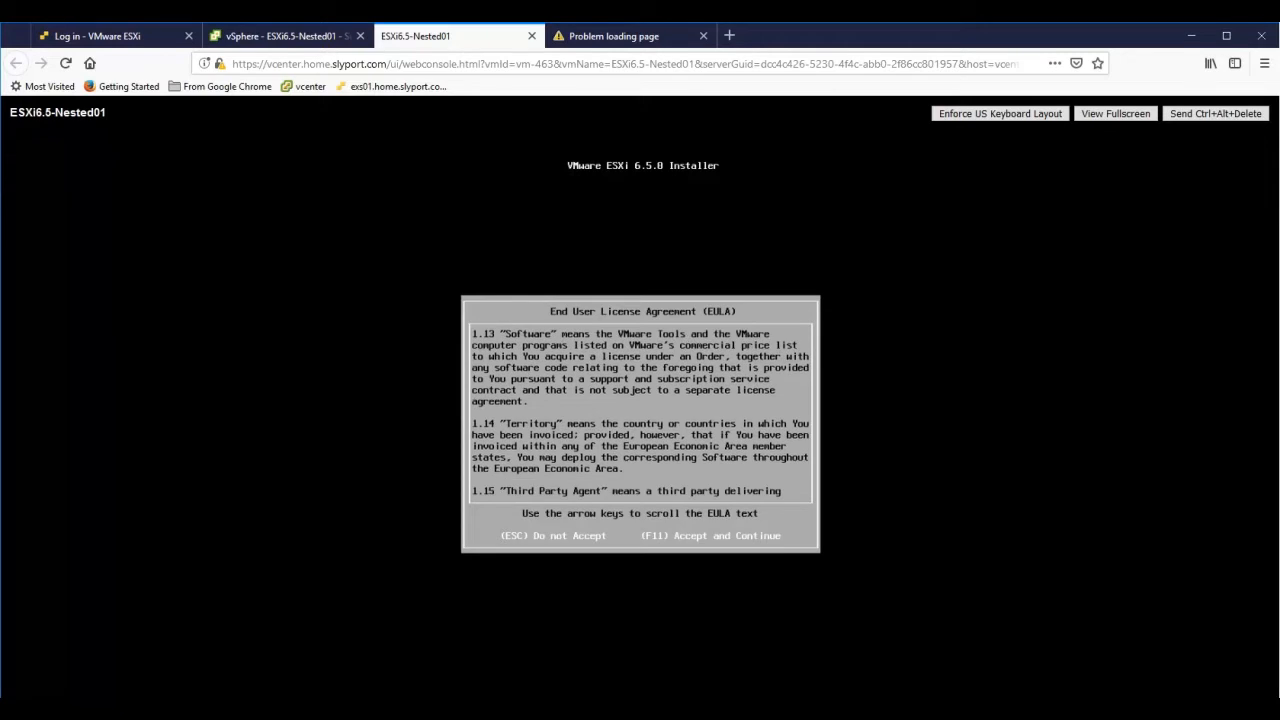
key("F11")
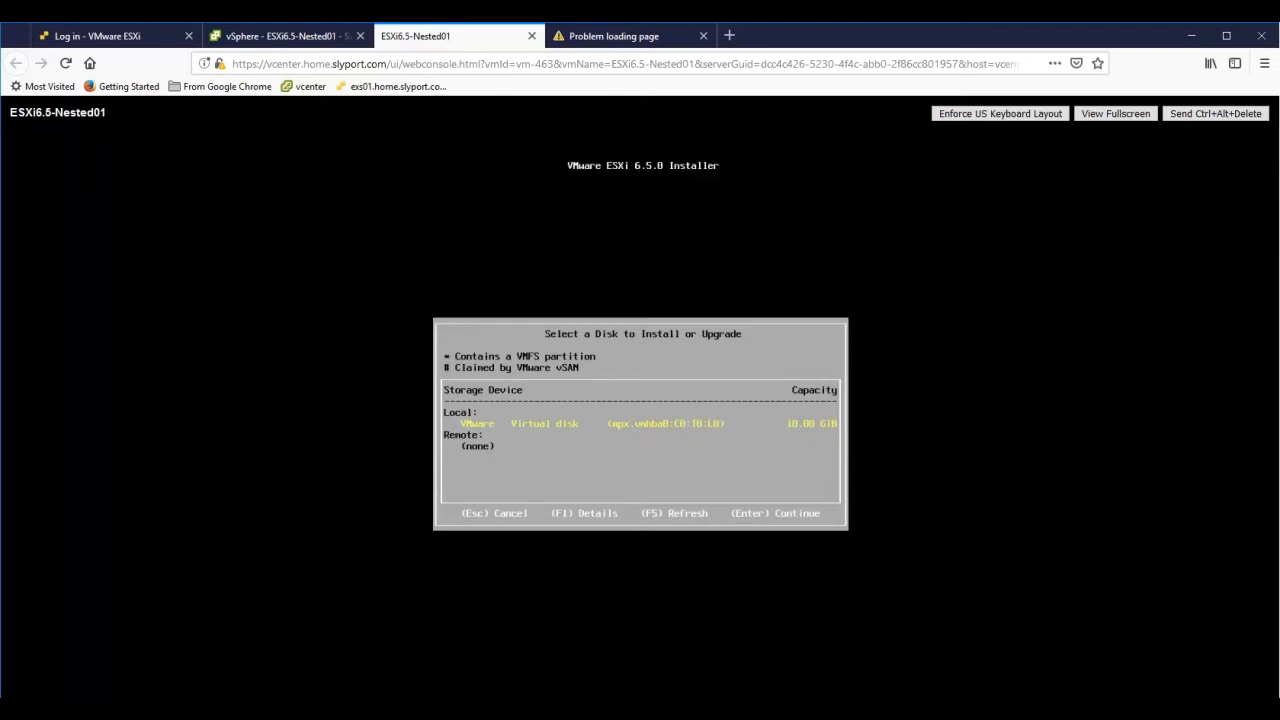
key("Return")
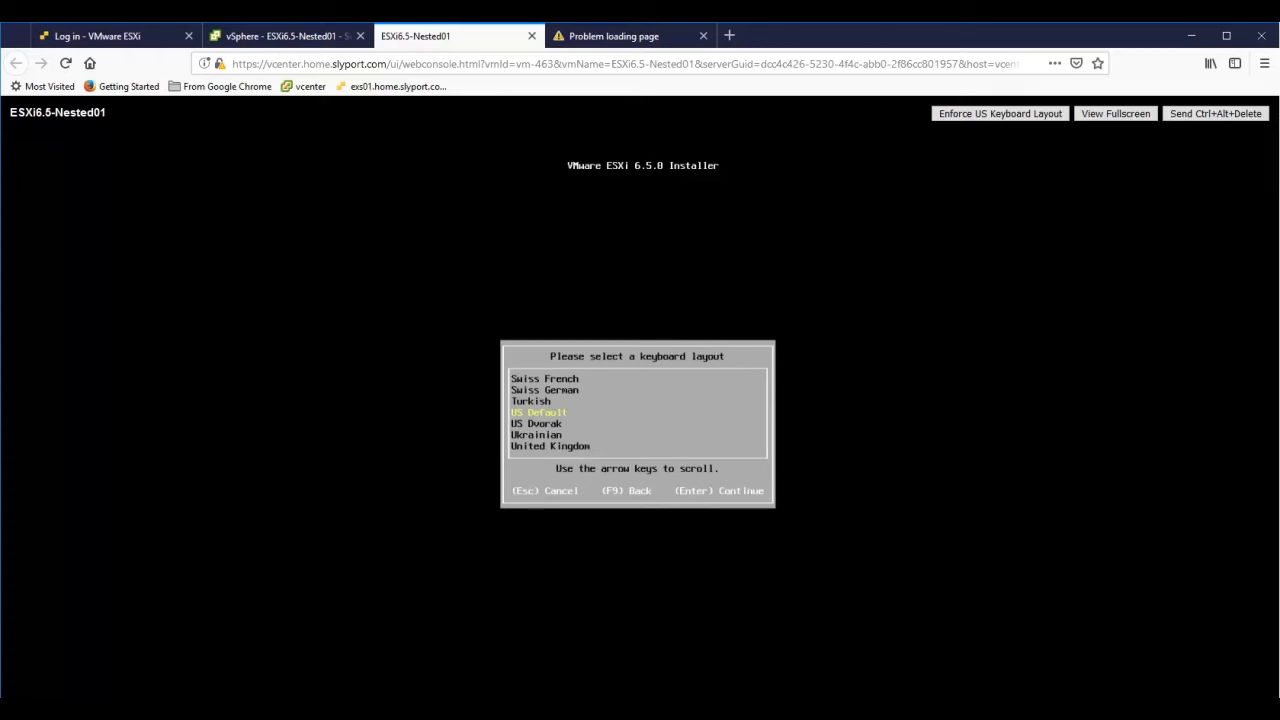
- Keep the US Default keyboard layout and enter a matching root password in both fields
key("Return")
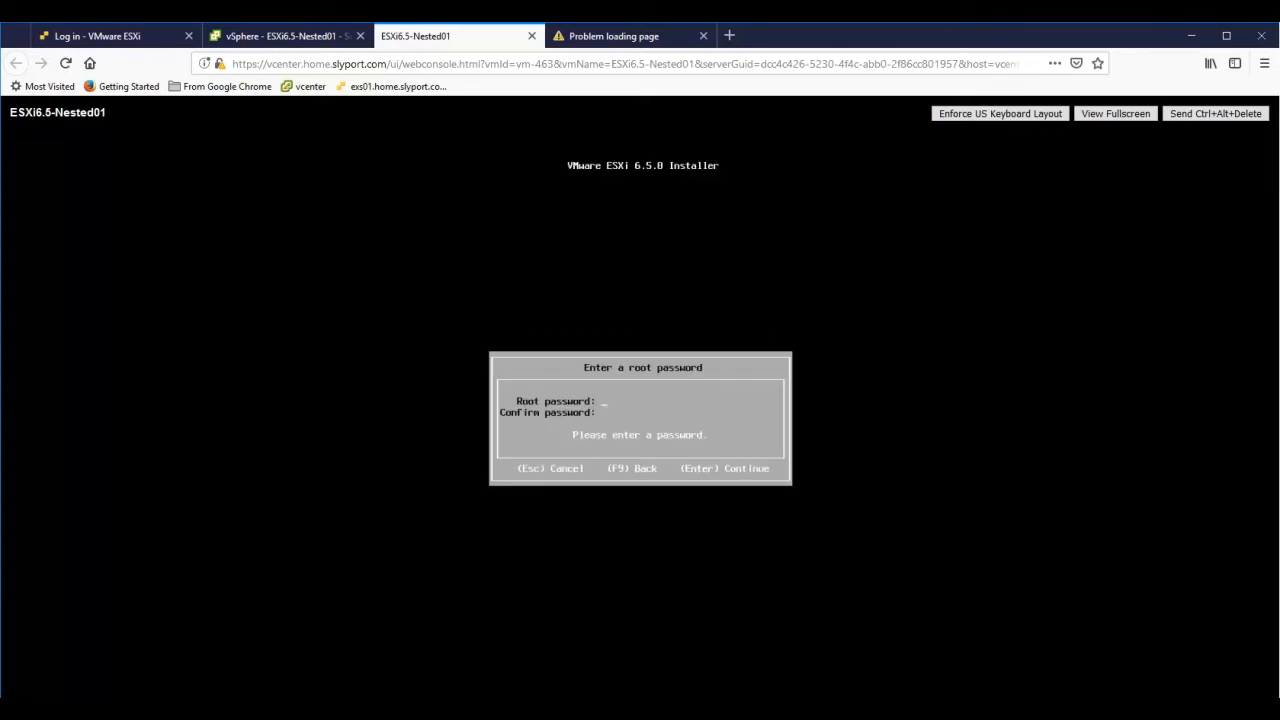
type("***")
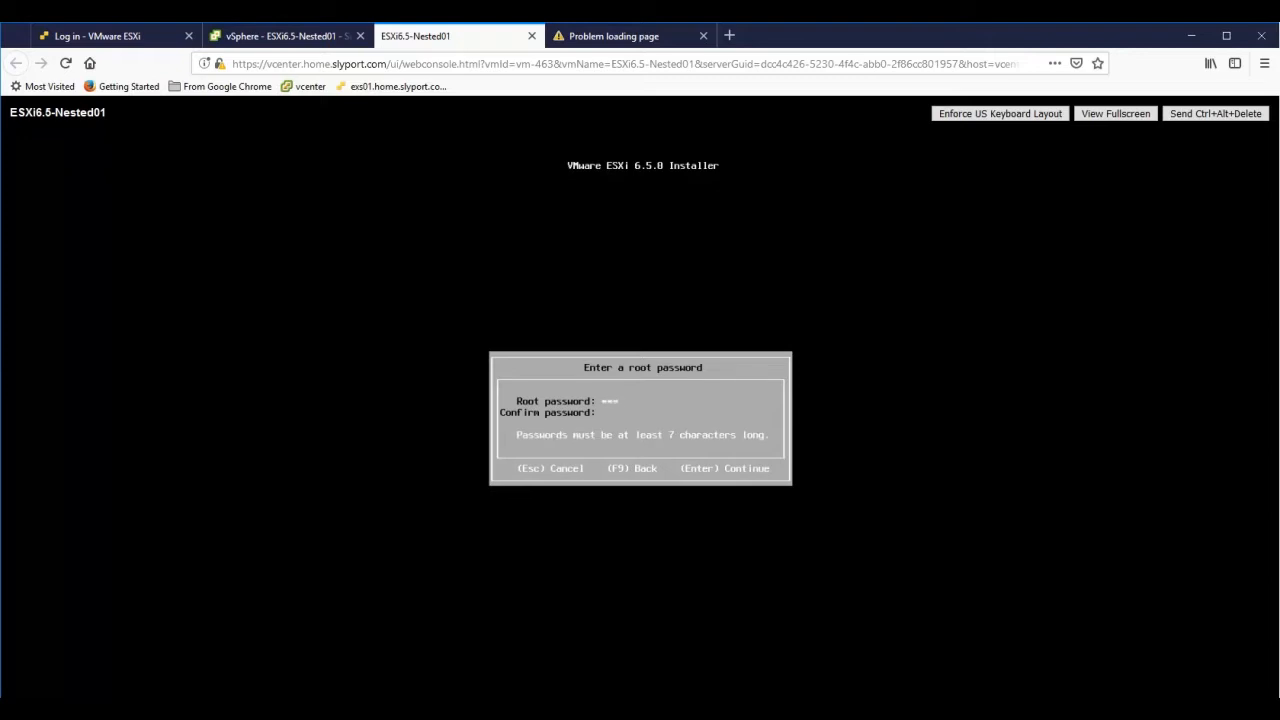
type("*****")
key("BackSpace")
type("*")
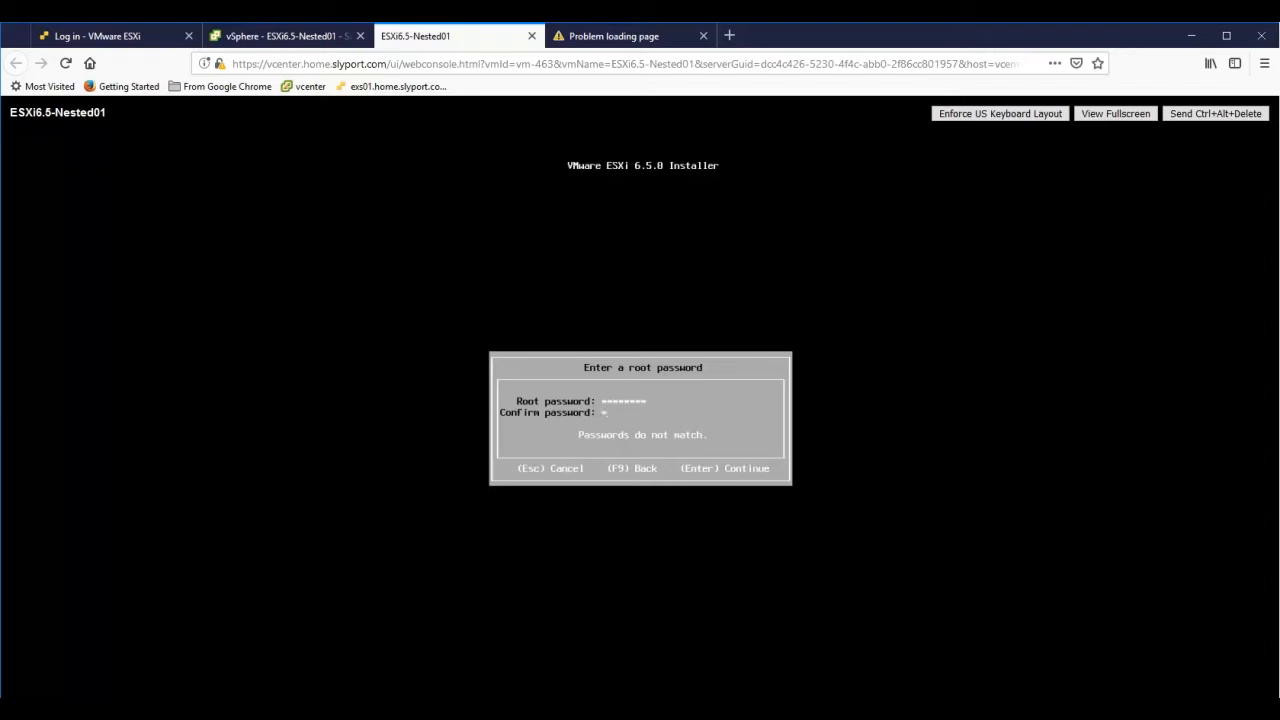
type("******")
key("Return")
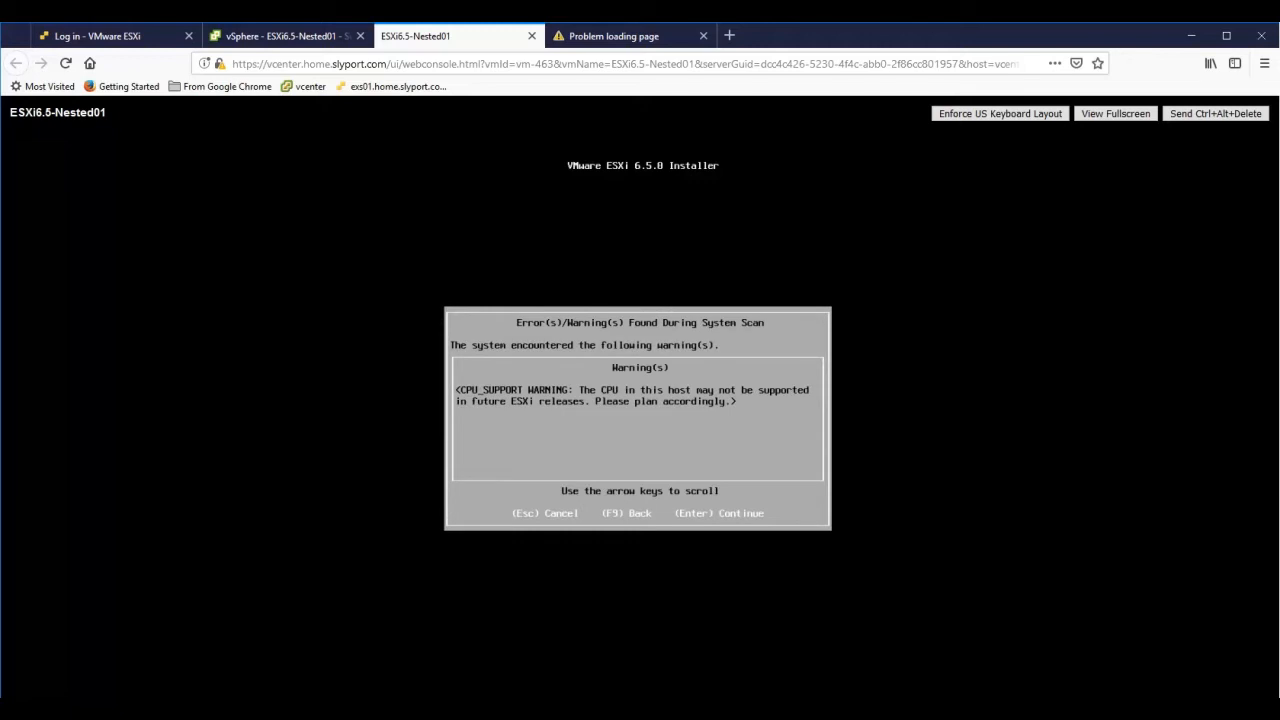
- Dismiss the CPU_SUPPORT warning and start installing ESXi 6.5.0 on the virtual disk
key("Return")
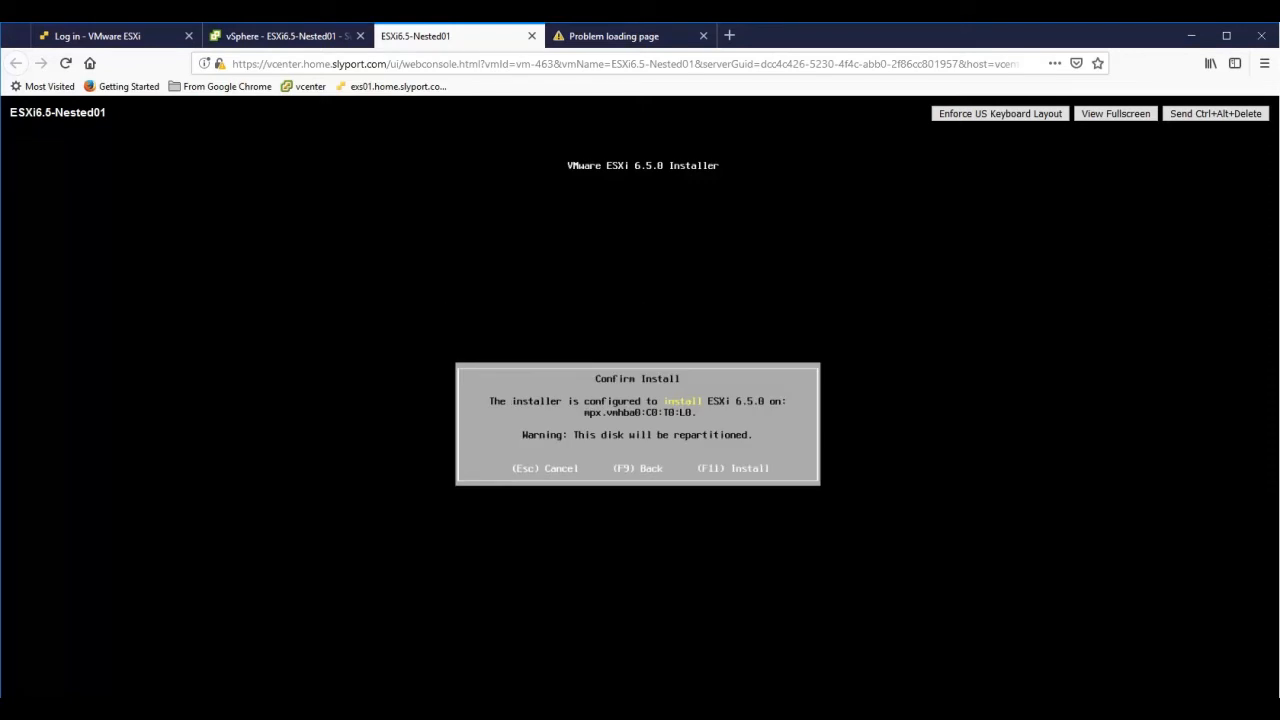
key("F11")
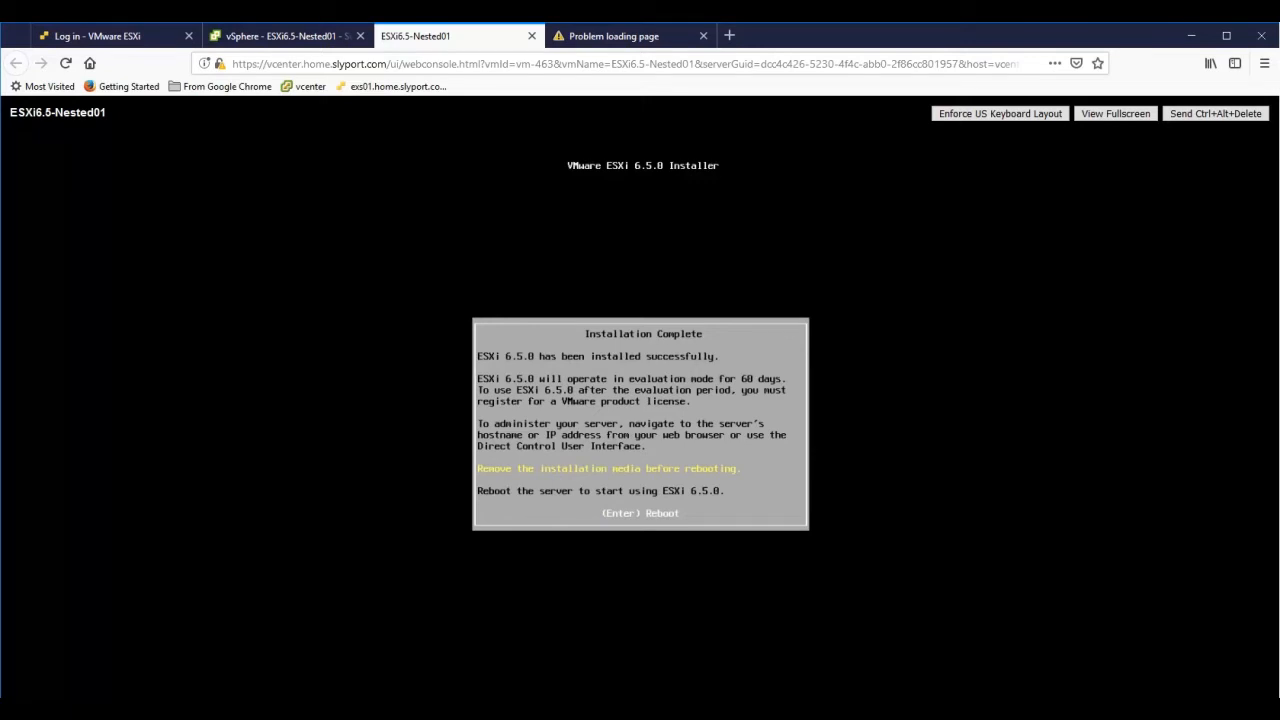
- Uncheck Connected on ESXi6.5-Nested01's CD/DVD drive in Edit Settings, then return to the console
left_click(246, 38)
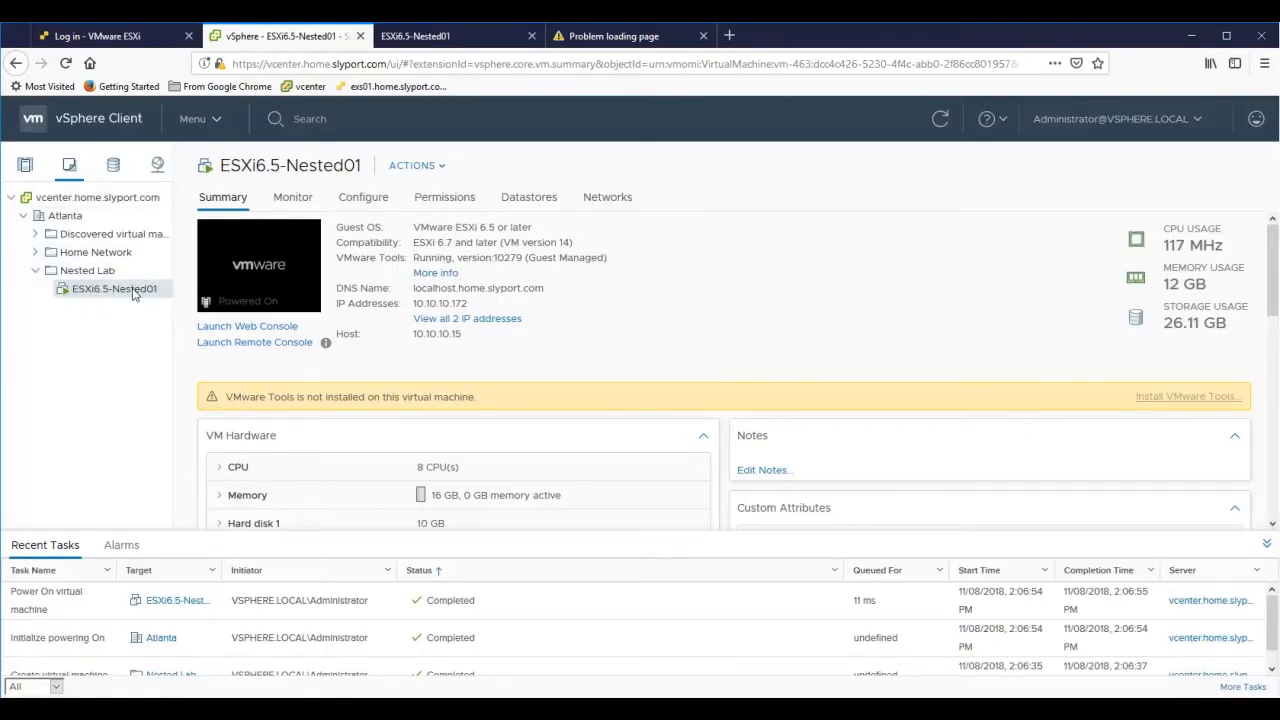
right_click(133, 293)
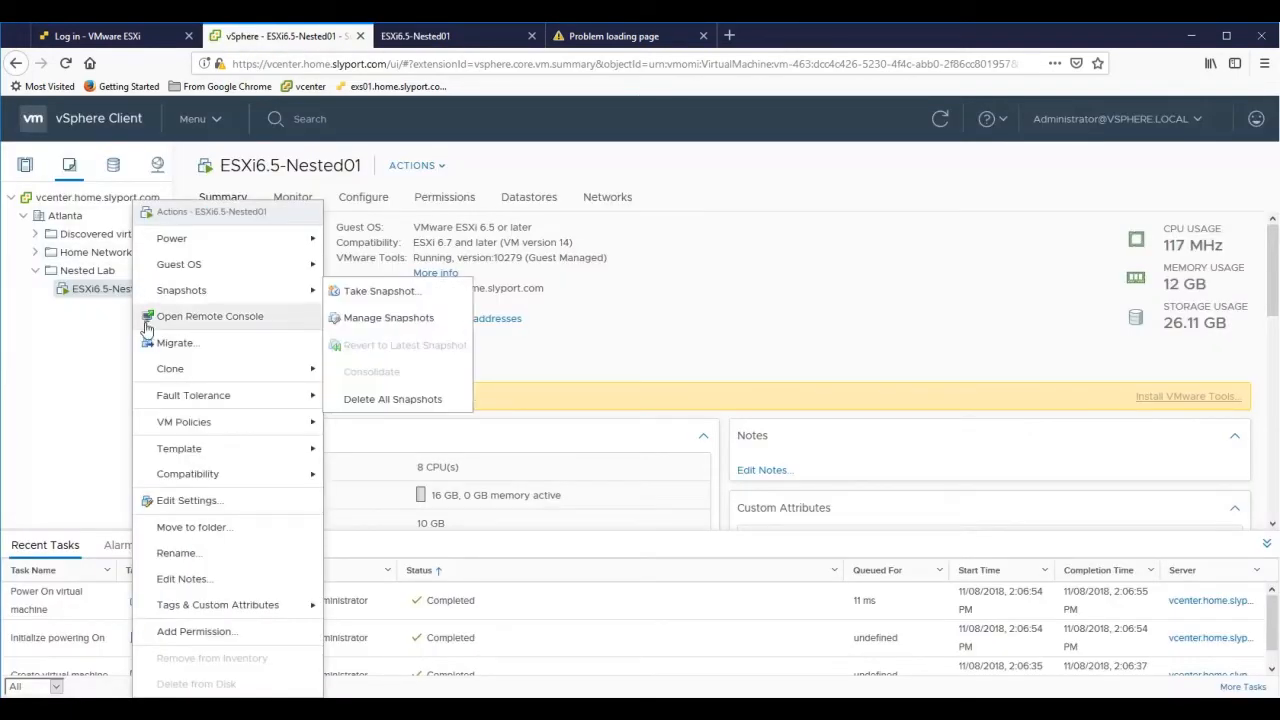
left_click(171, 502)
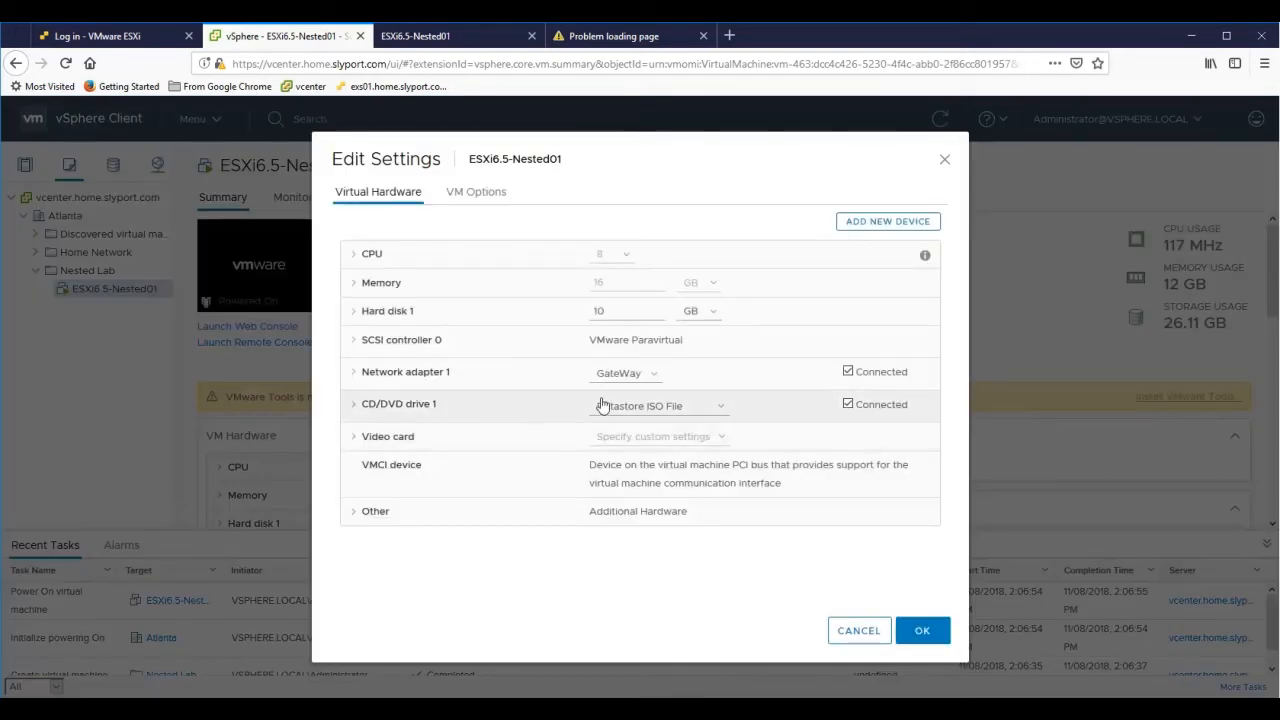
left_click(847, 404)
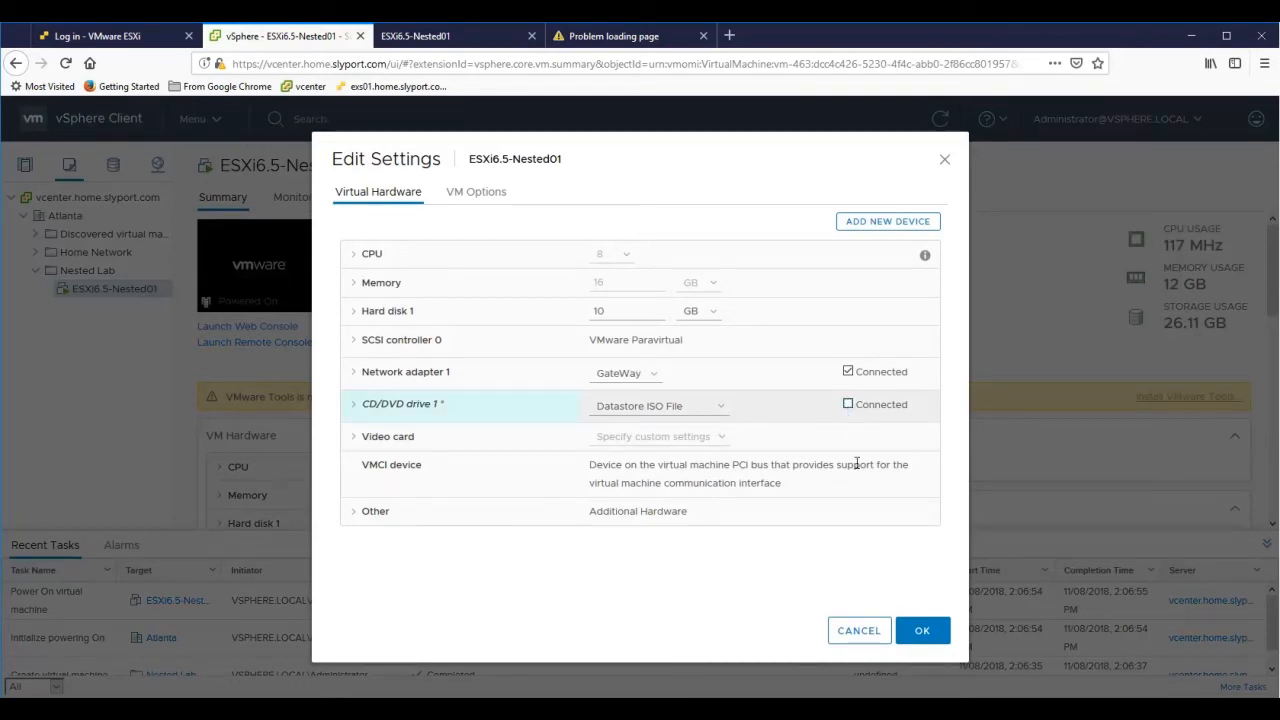
left_click(921, 631)
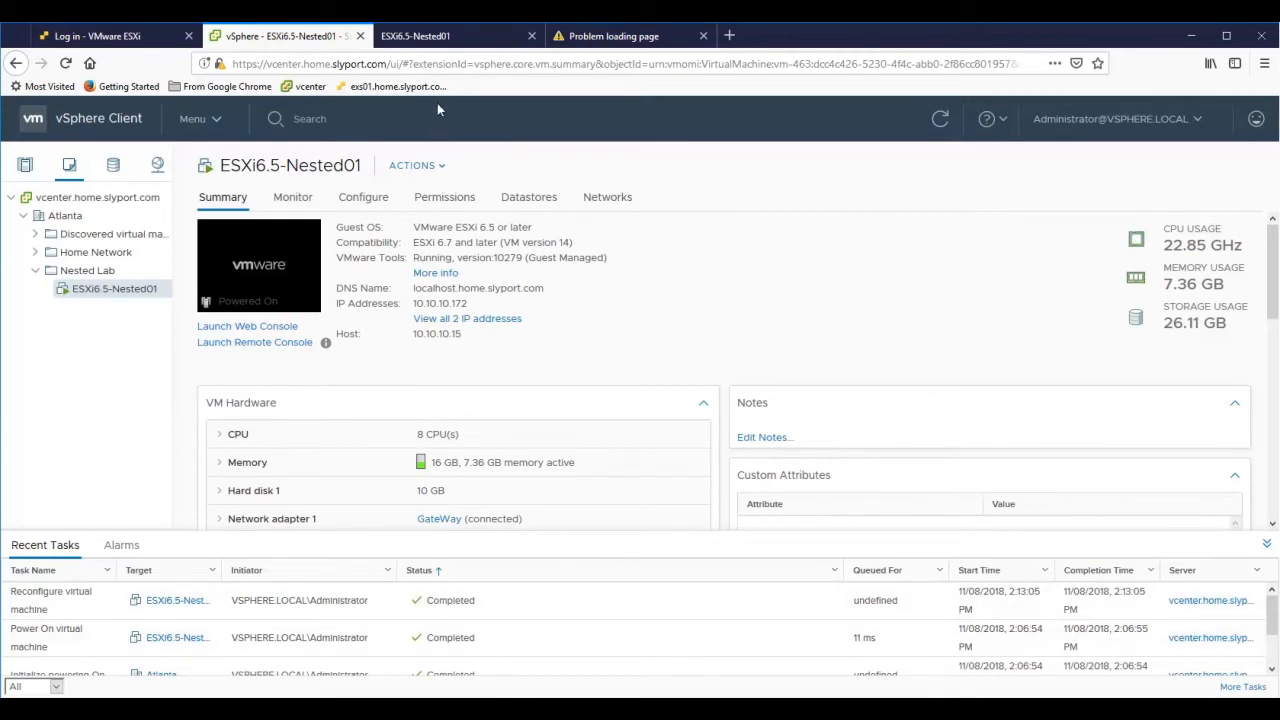
left_click(445, 42)
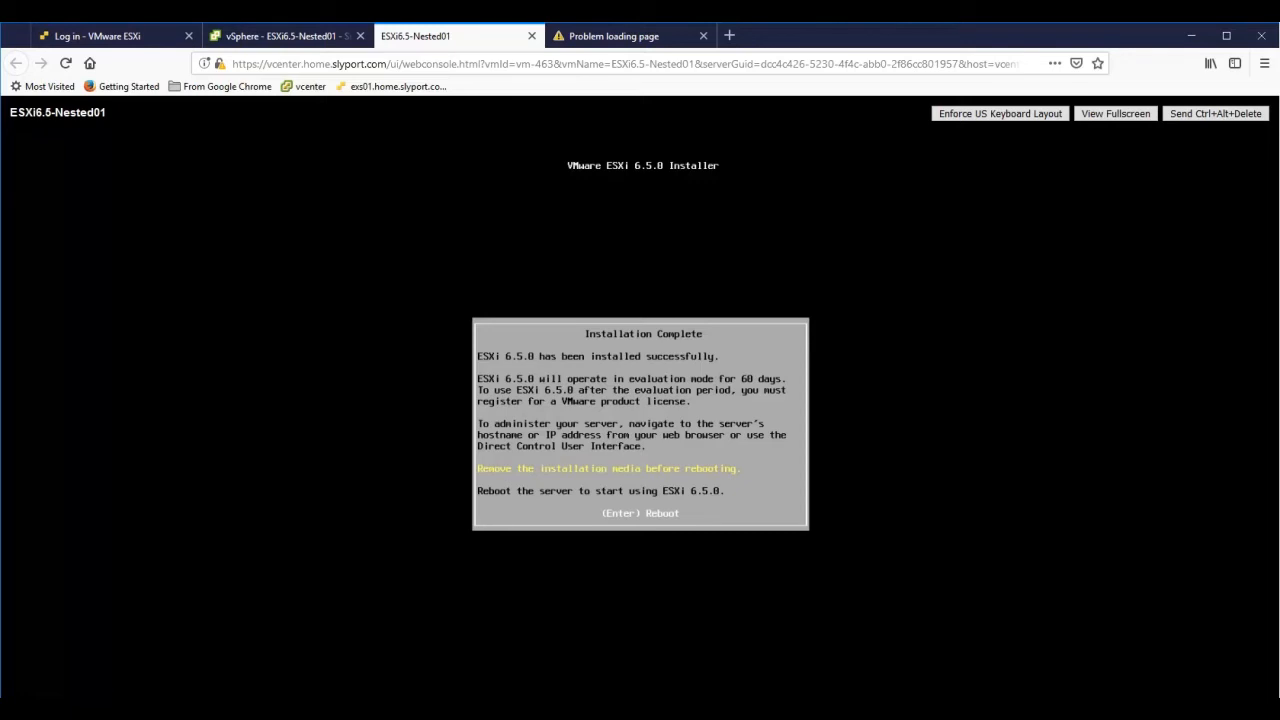
- Reboot the server from the Installation Complete dialog
key("Return")
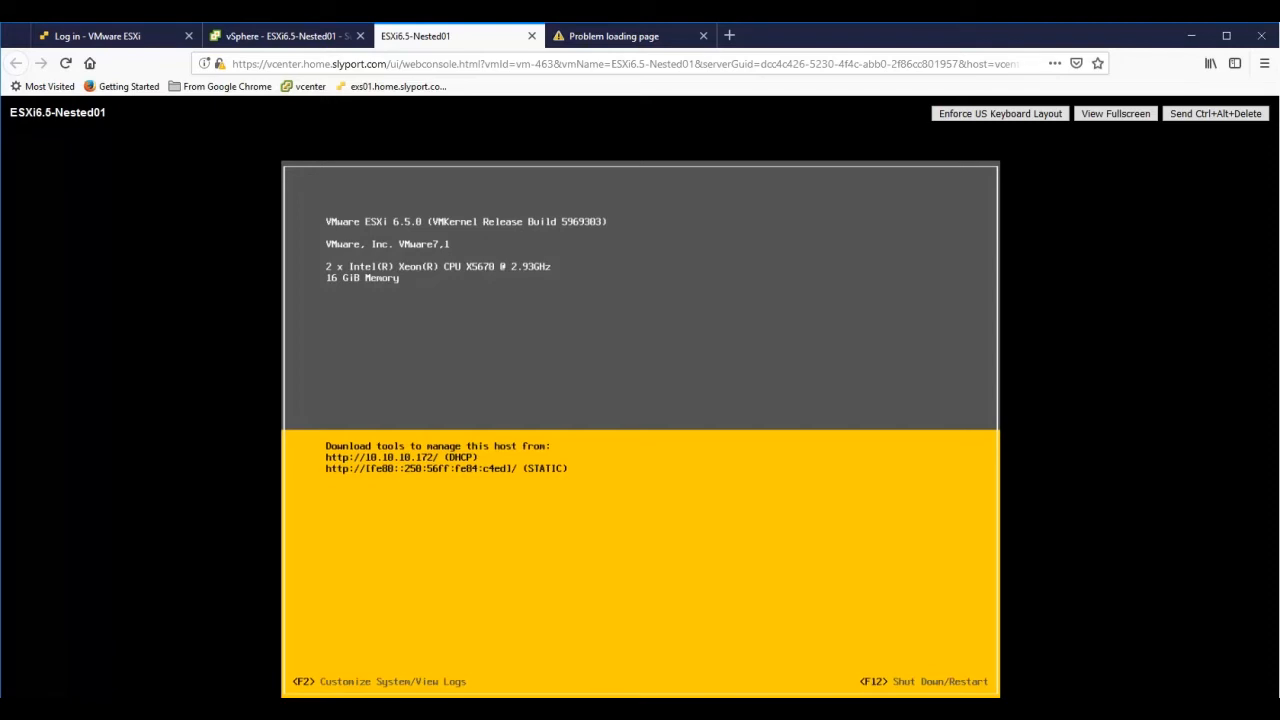
- Log in to the DCUI as root with the root password
key("F2")
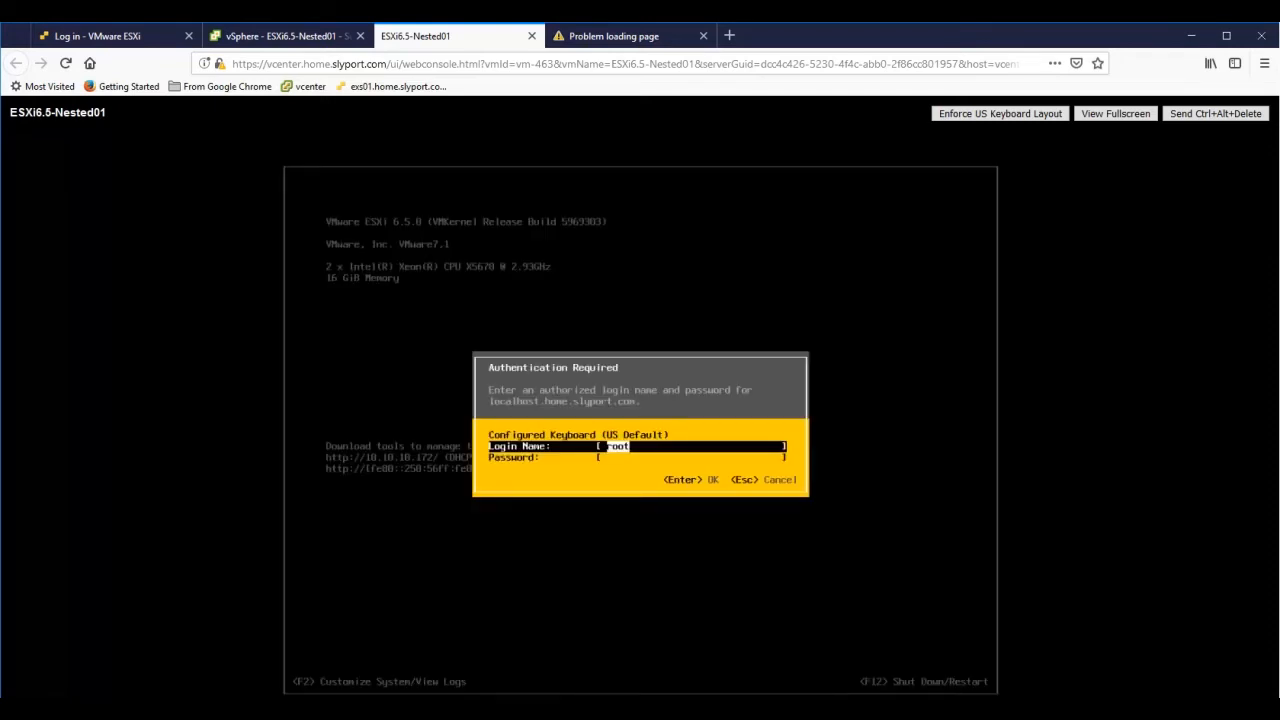
key("Tab")
type("**")
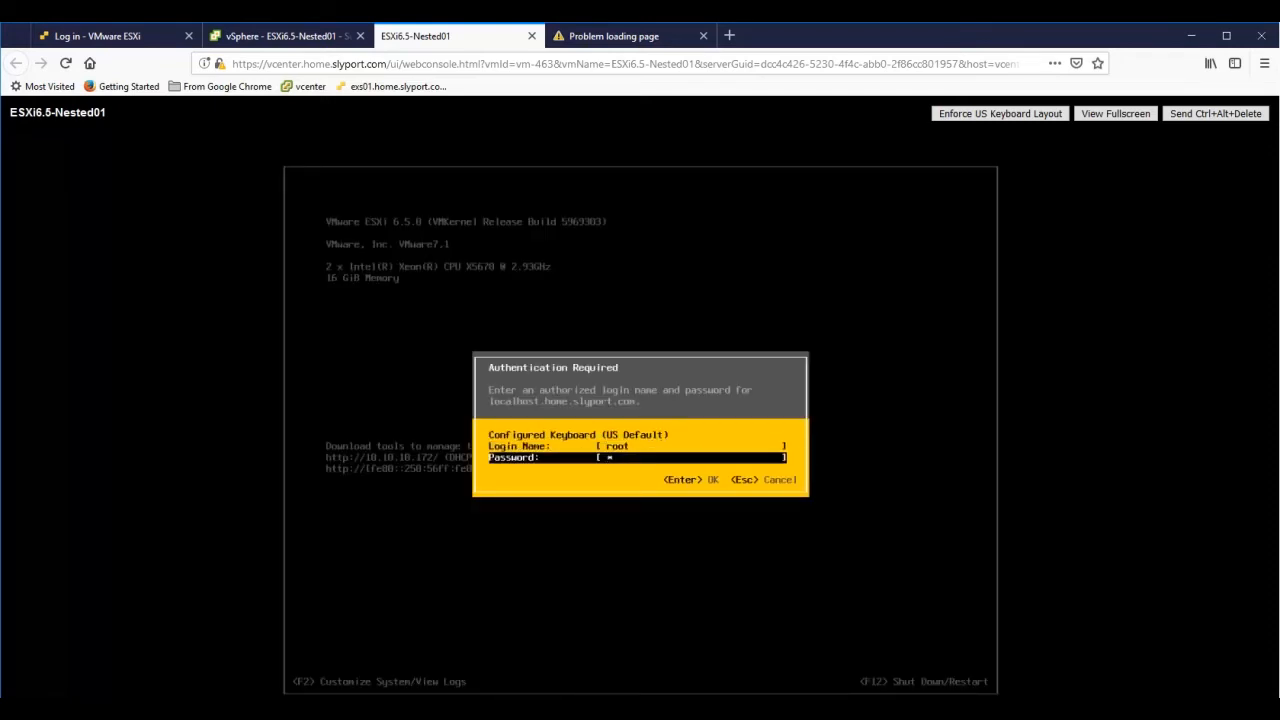
type("******")
key("Return")
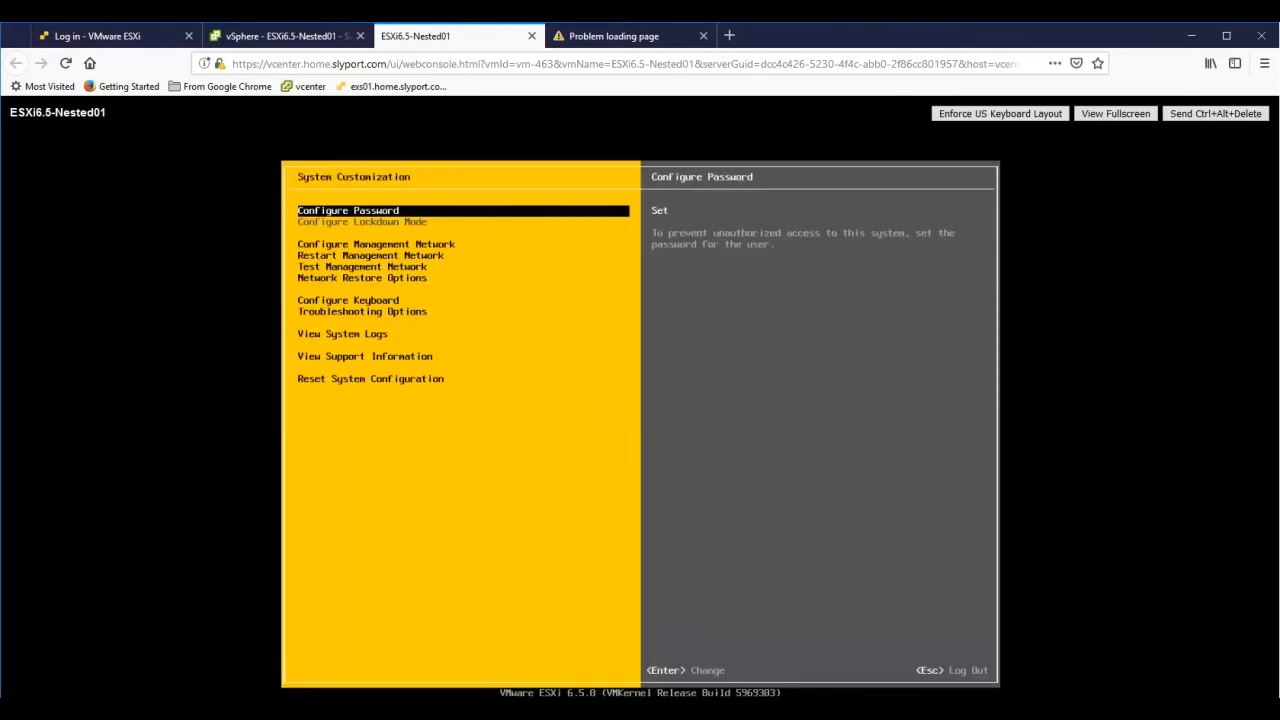
- Open Configure Management Network and review the management network adapters without changes
key("Down")
key("Return")
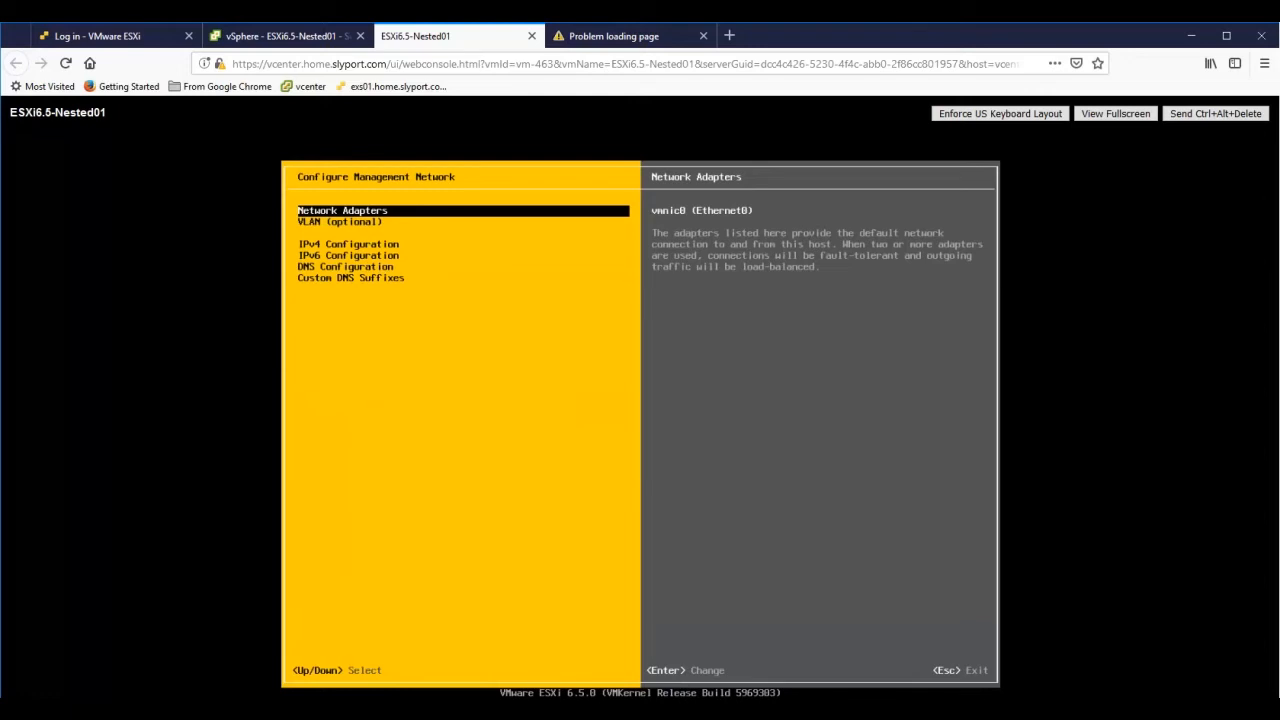
key("Return")
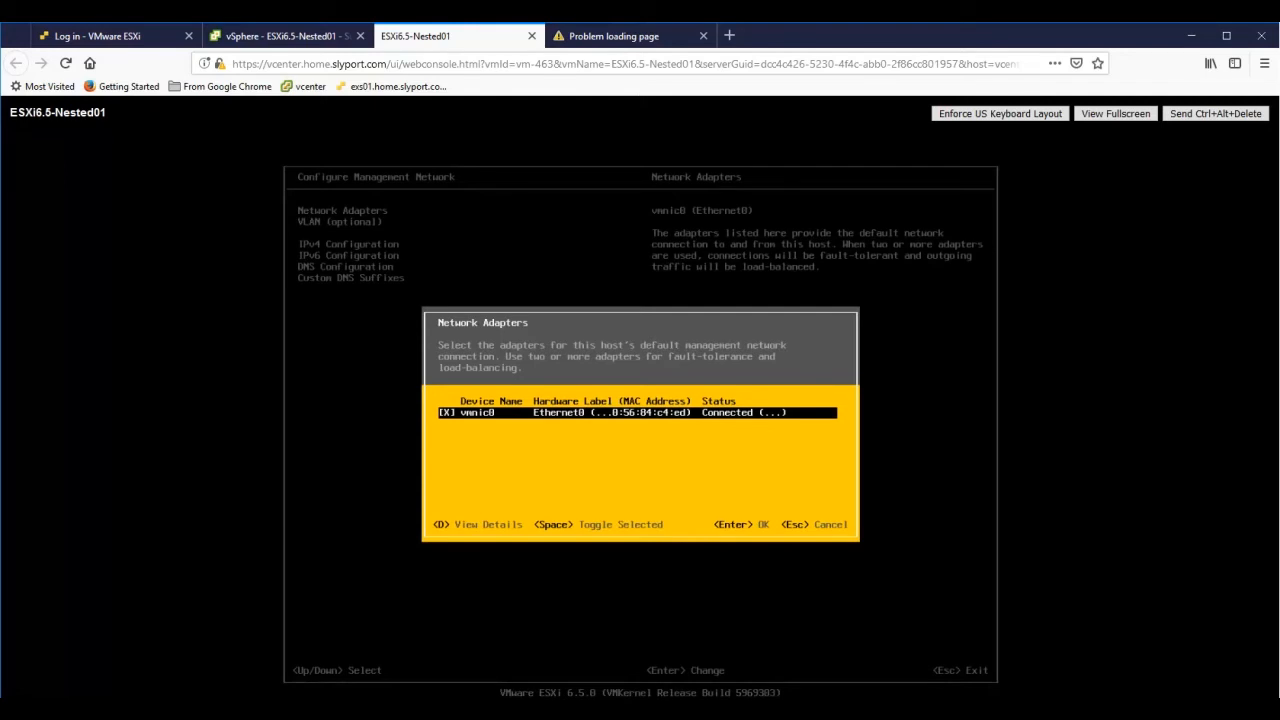
key("Escape")
- Set static IPv4 address 10.10.10.17, keeping mask 255.255.255.0 and gateway 10.10.10.1
key("Down")
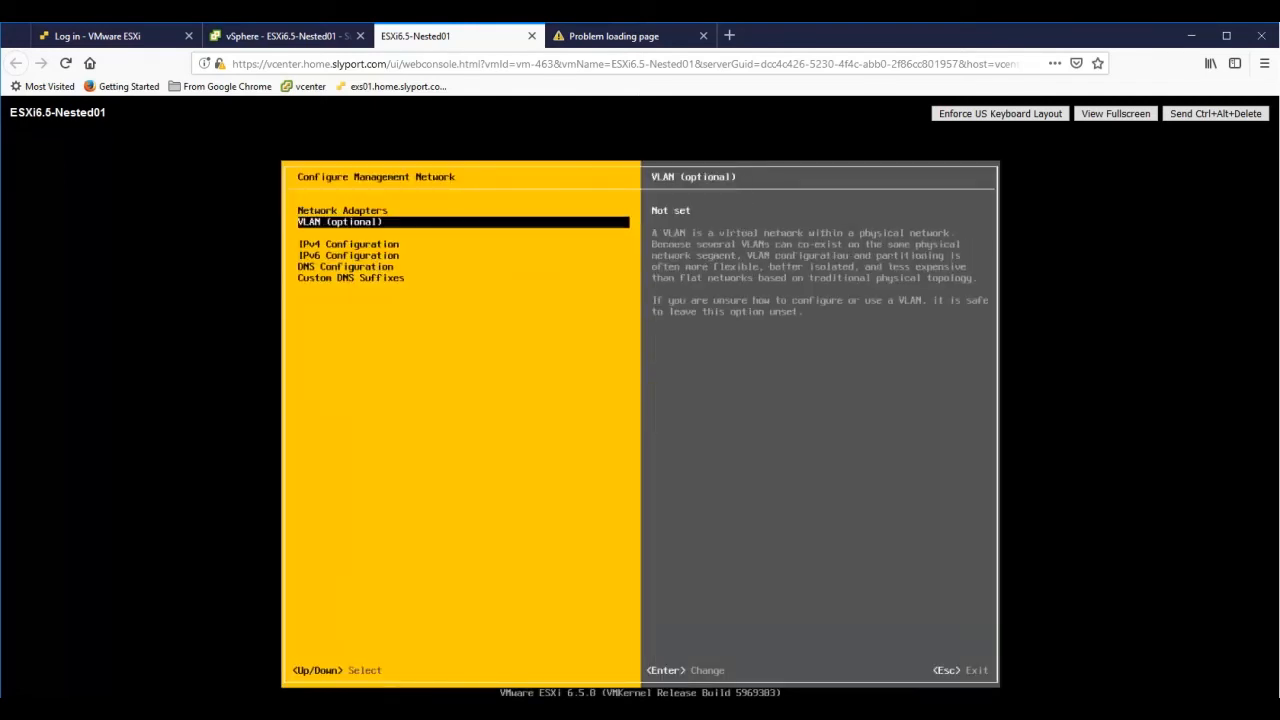
key("Down")
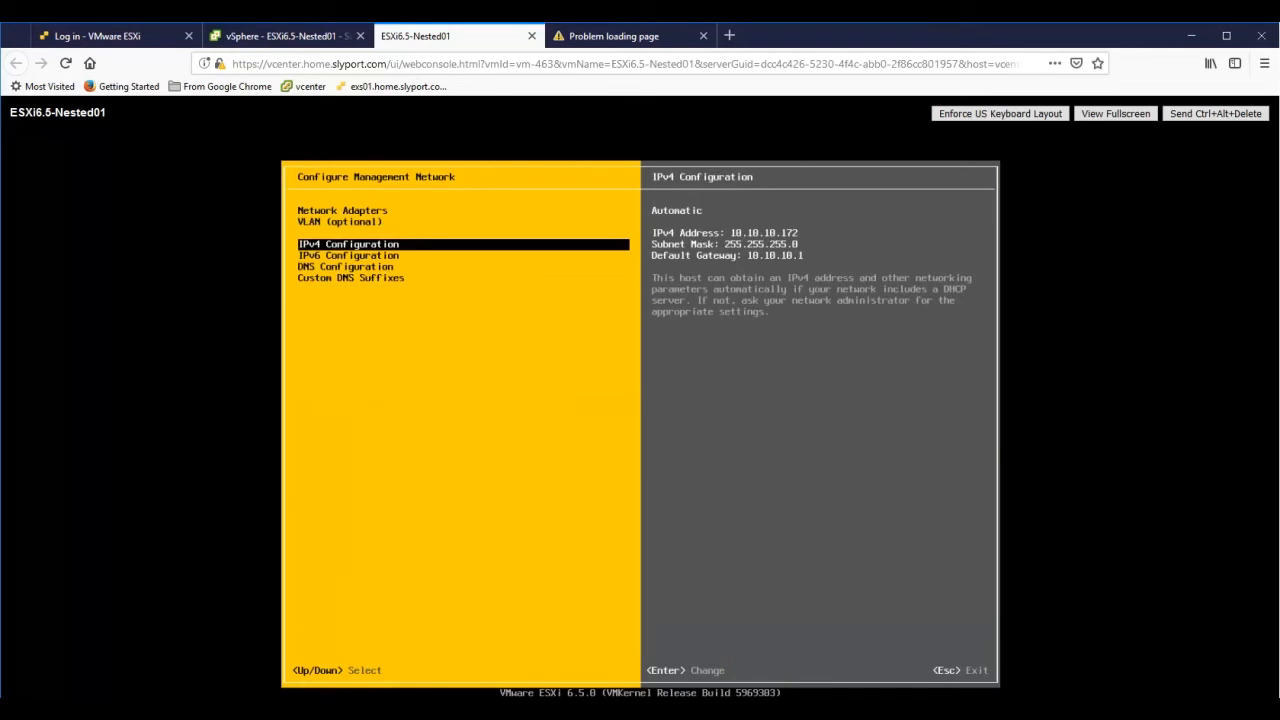
key("Return")
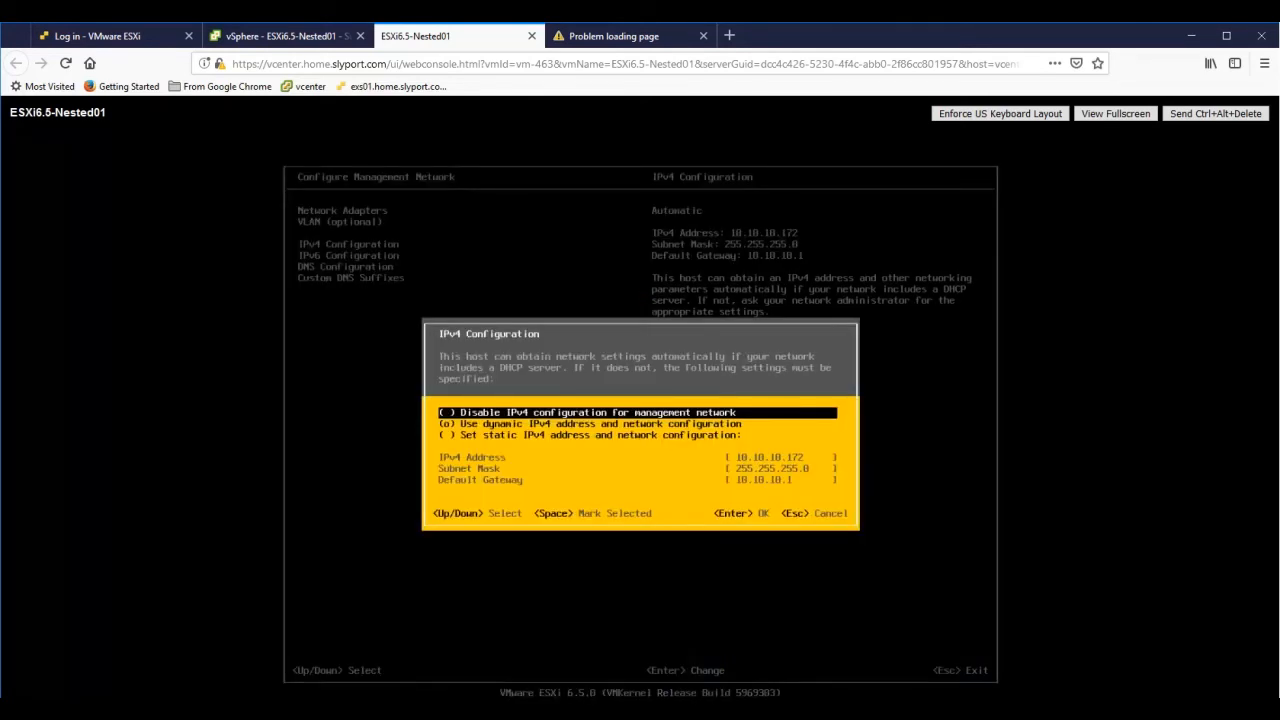
key("Down")
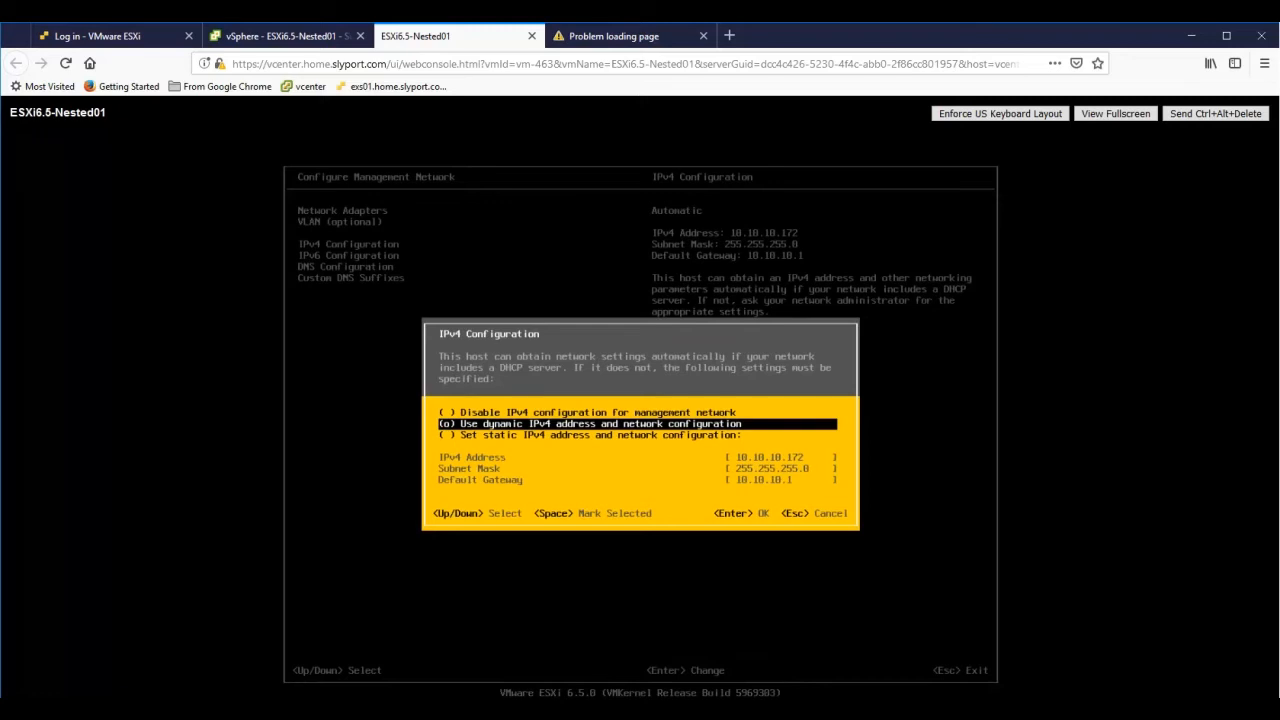
key("Down")
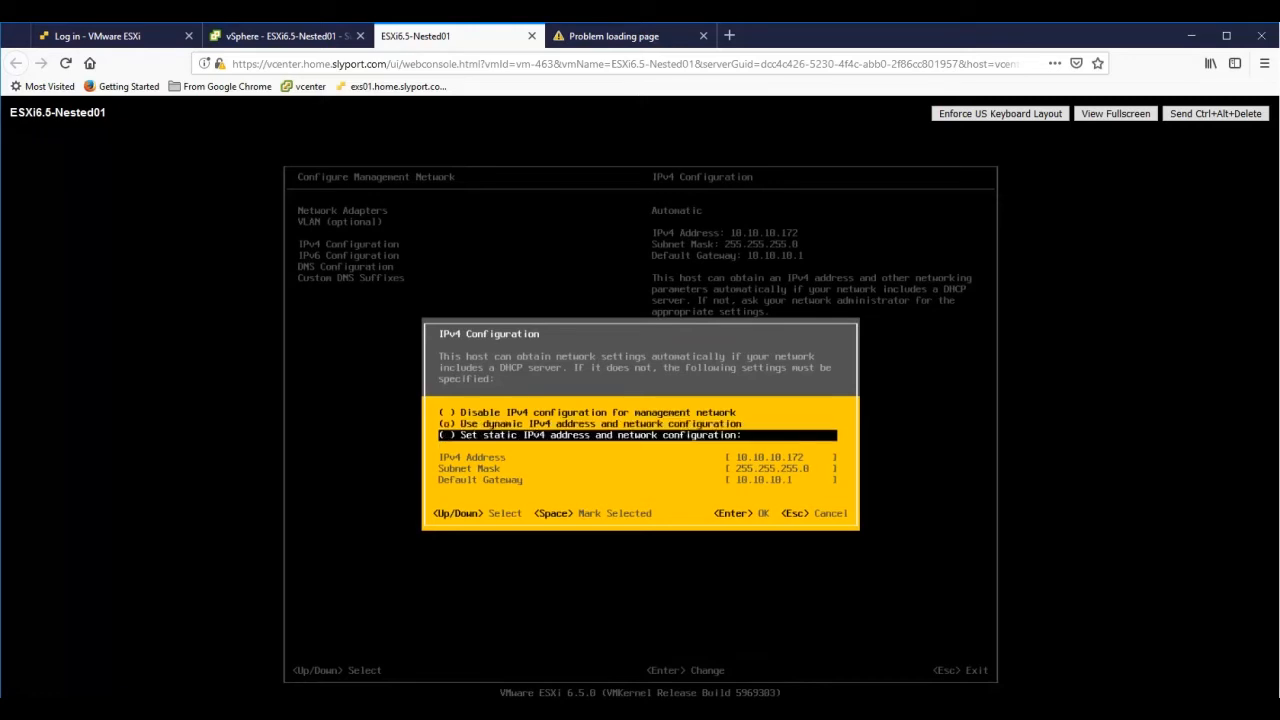
key("space")
key("Down")
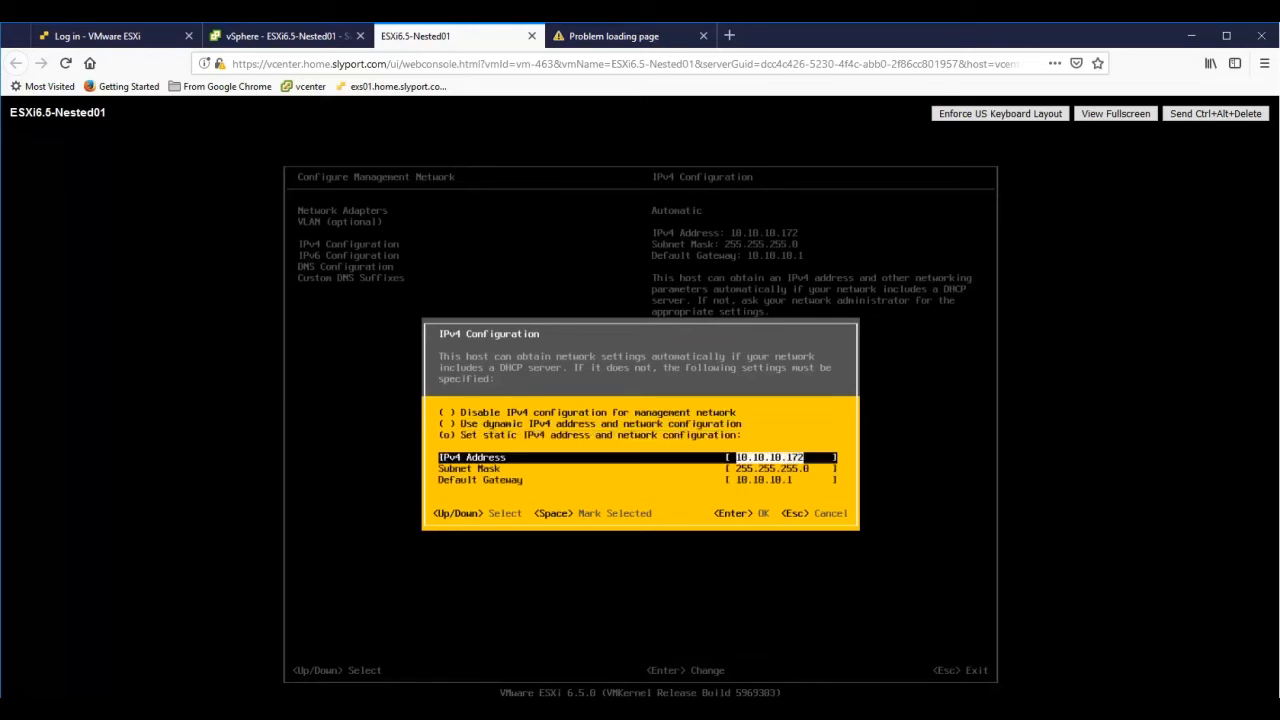
key("BackSpace")
key("Down")
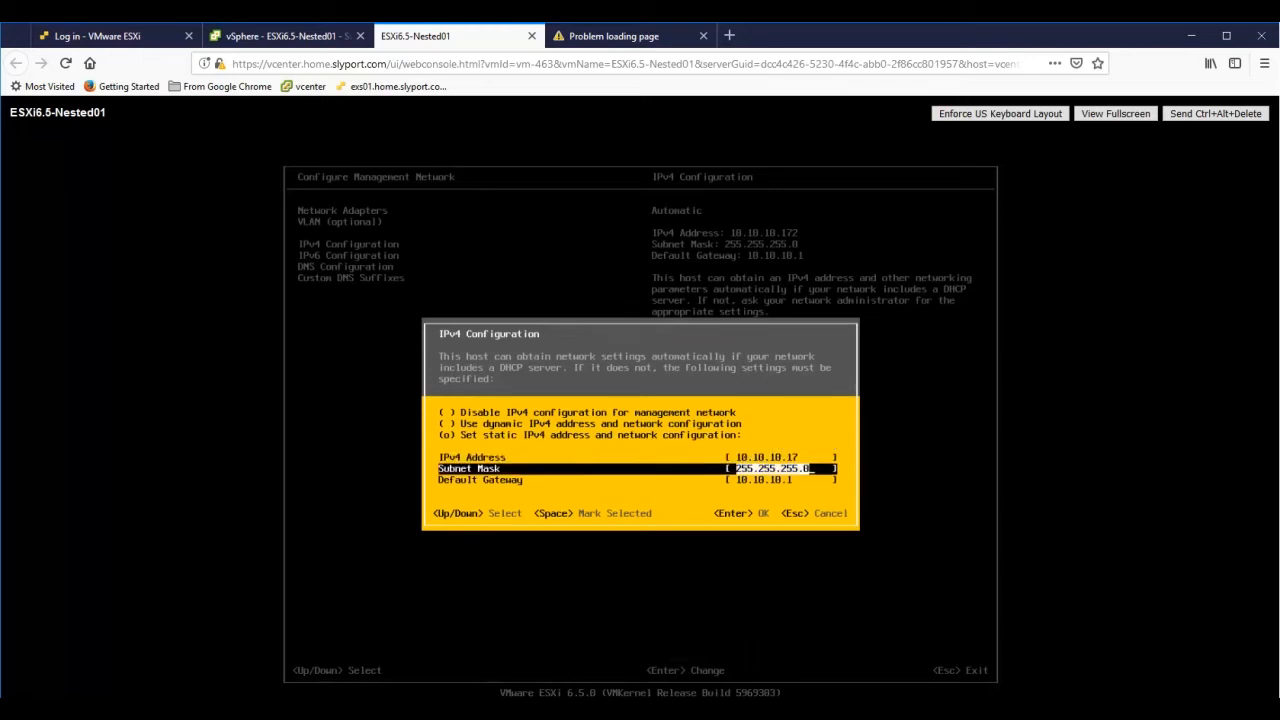
key("Down")
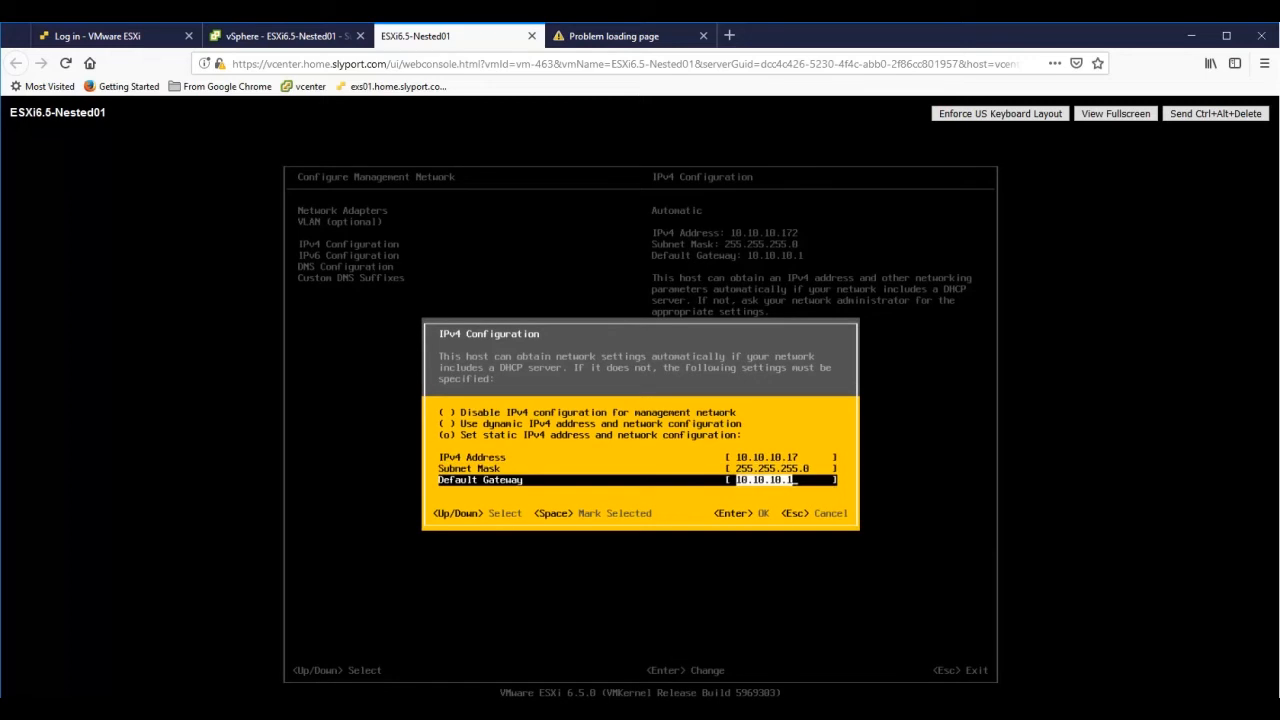
key("Return")
- Check the IPv6 configuration and leave it unchanged
key("Down")
key("Return")
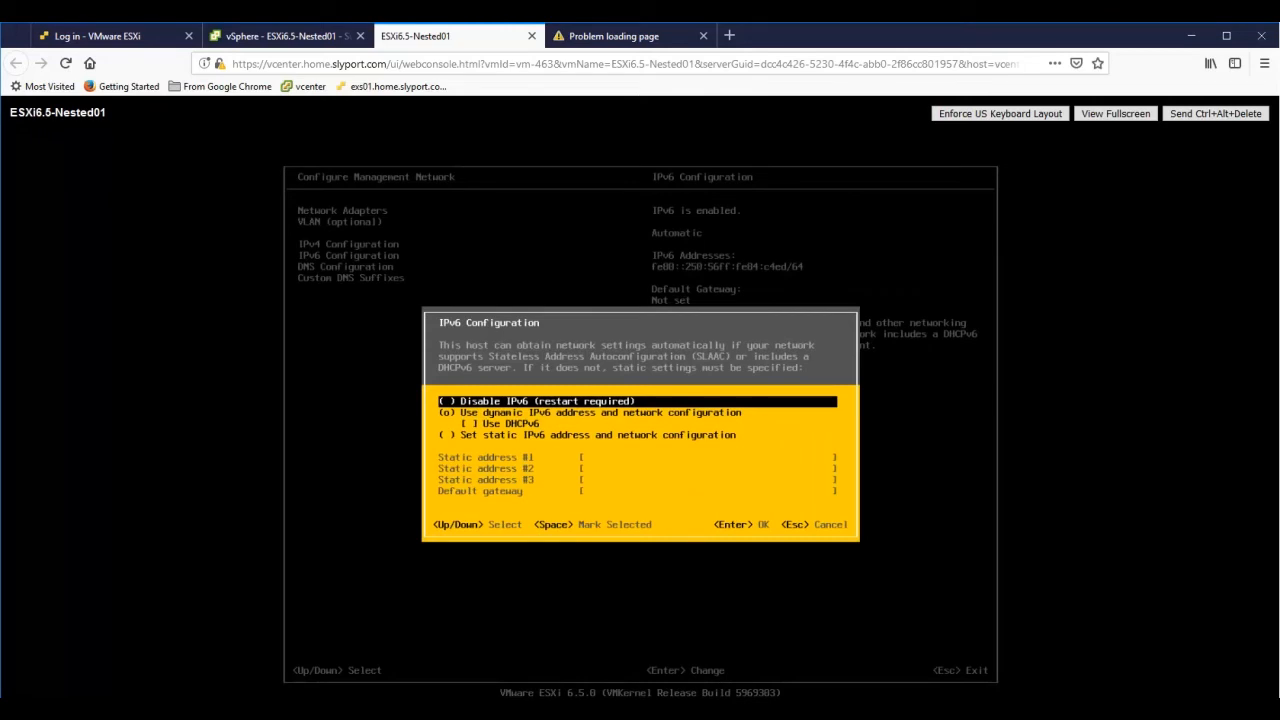
key("Escape")
key("Down")
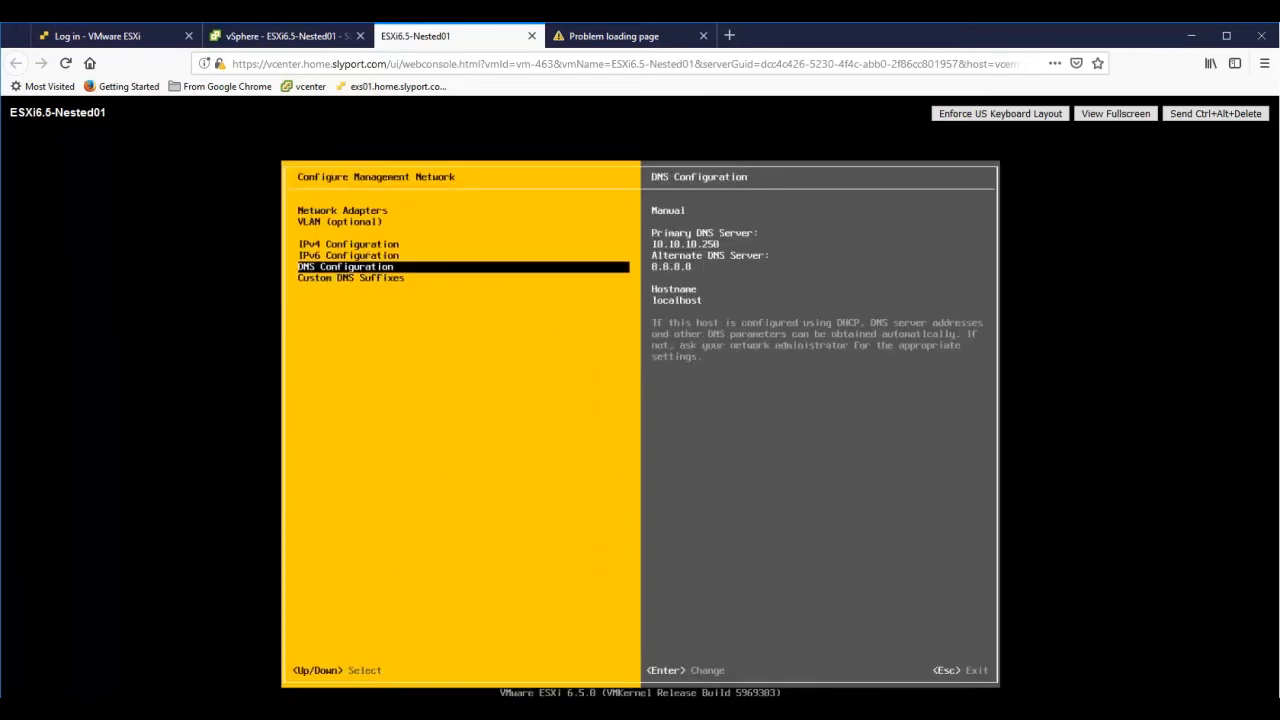
- Replace the alternate DNS server 8.8.8.8 with 10.10.10.251
key("Return")
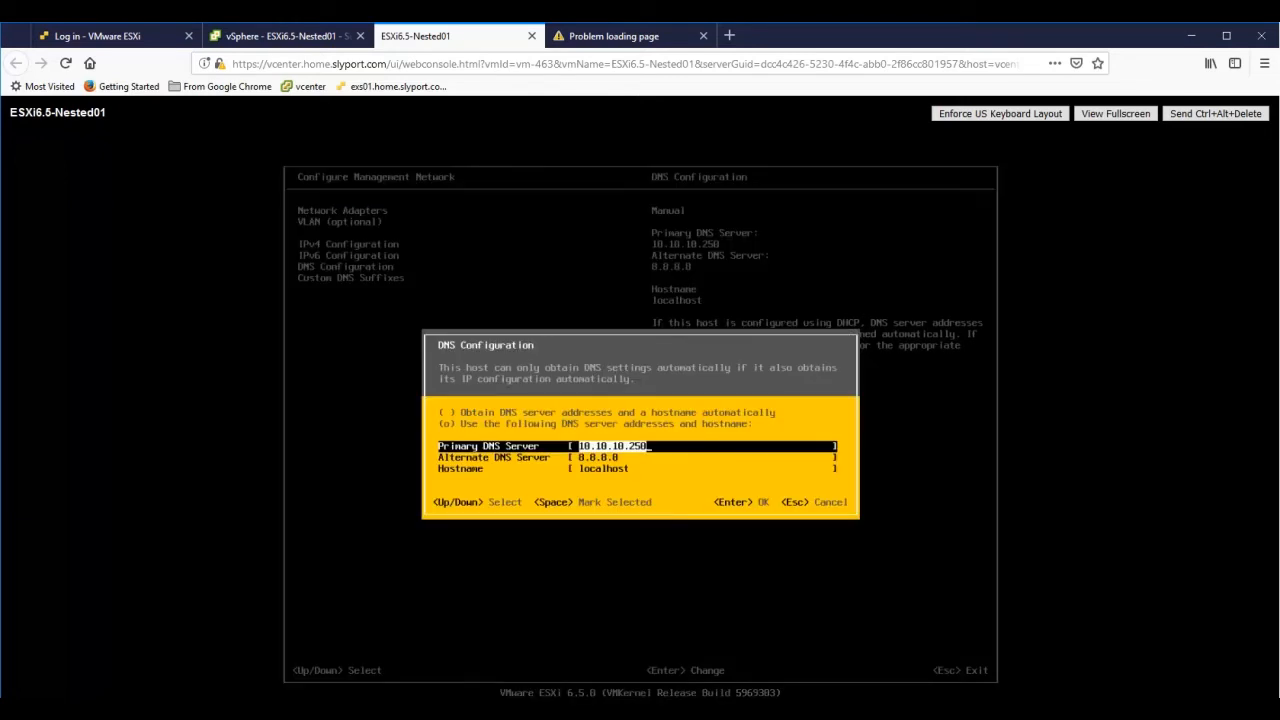
key("Down")
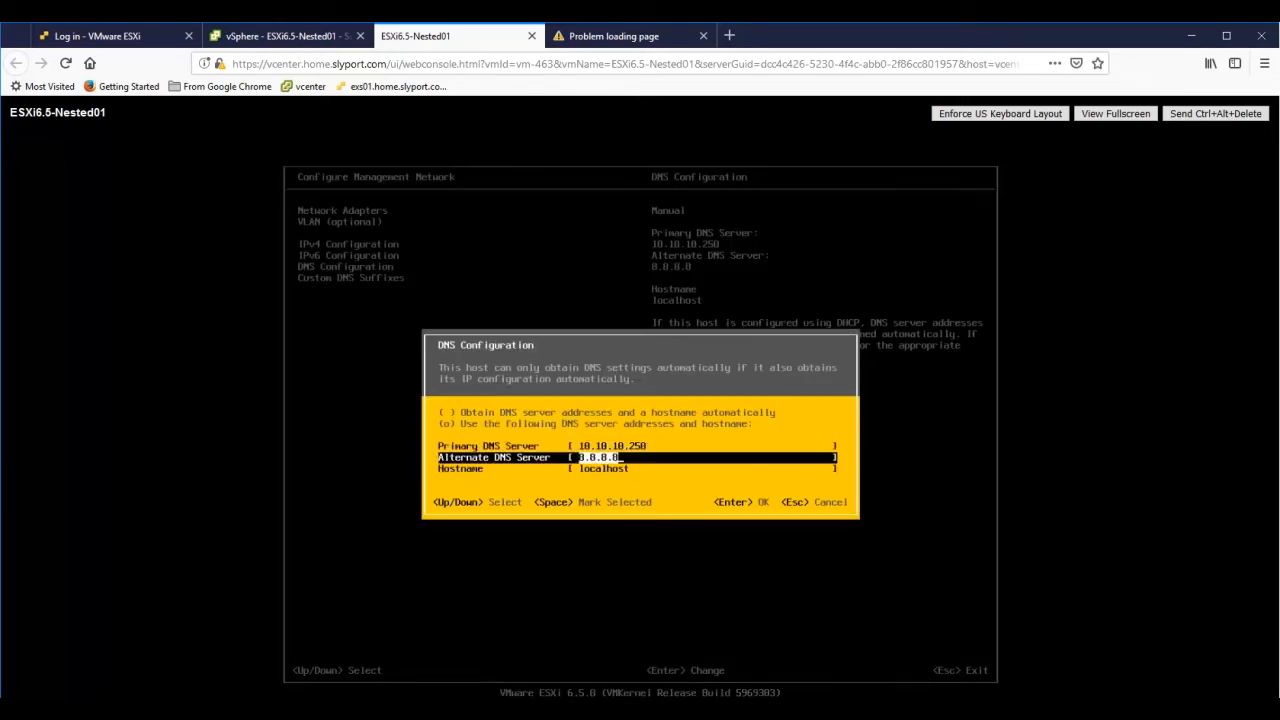
key("BackSpace")
type("10.10.10.b251")
key("BackSpace")
key("BackSpace")
key("BackSpace")
key("BackSpace")
type("2e51")
key("BackSpace")
key("BackSpace")
type("51")
- Change the hostname from localhost to nested-esxi-01 and accept the DNS settings
key("Down")
key("BackSpace")
key("BackSpace")
key("BackSpace")
key("BackSpace")
key("BackSpace")
key("BackSpace")
key("BackSpace")
key("BackSpace")
key("BackSpace")
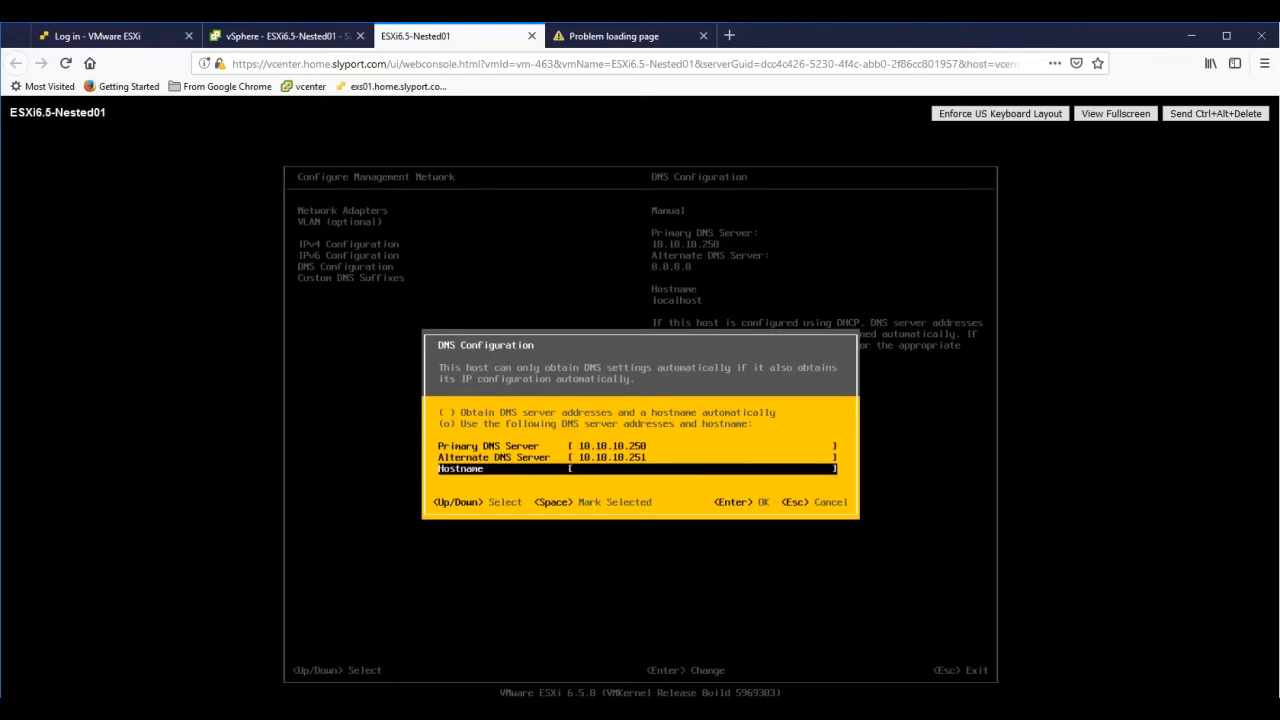
type("nestedeesxi-011")
key("Left")
key("Left")
key("Left")
key("BackSpace")
type("-")
key("End")
key("Return")
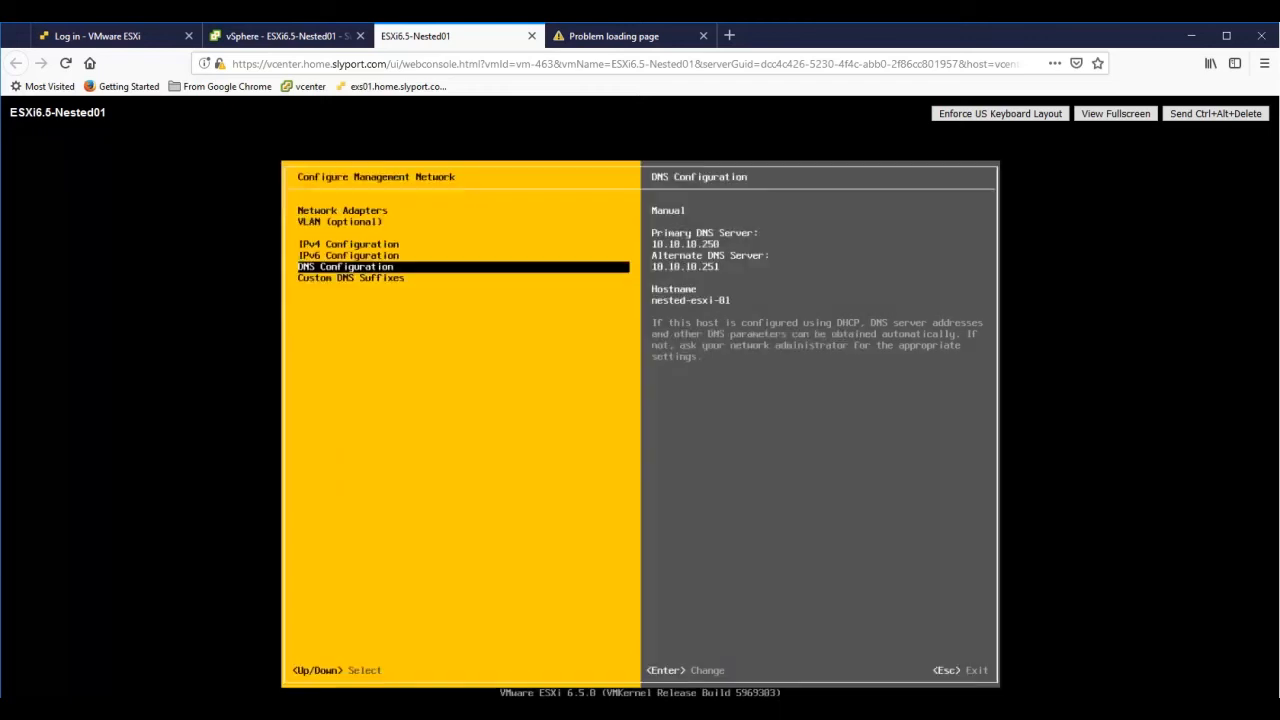
key("Down")
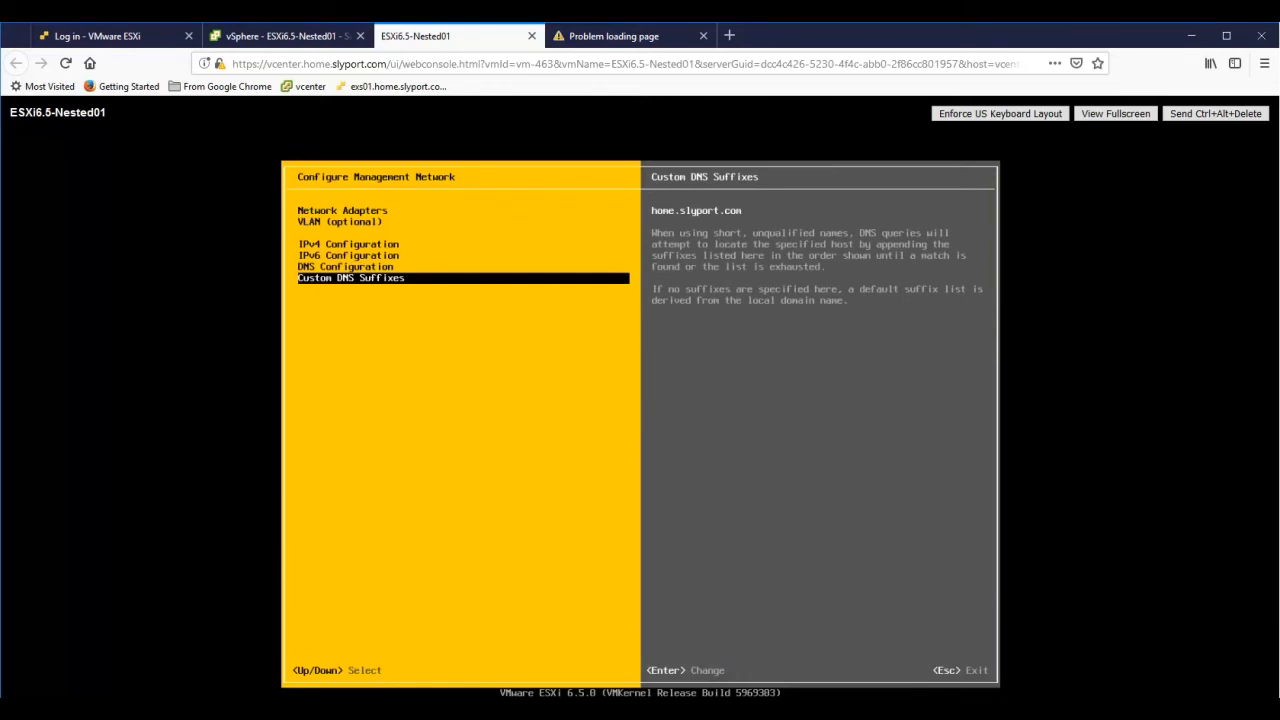
- Keep home.slyport.com as the custom DNS suffix and leave the management network settings
key("Return")
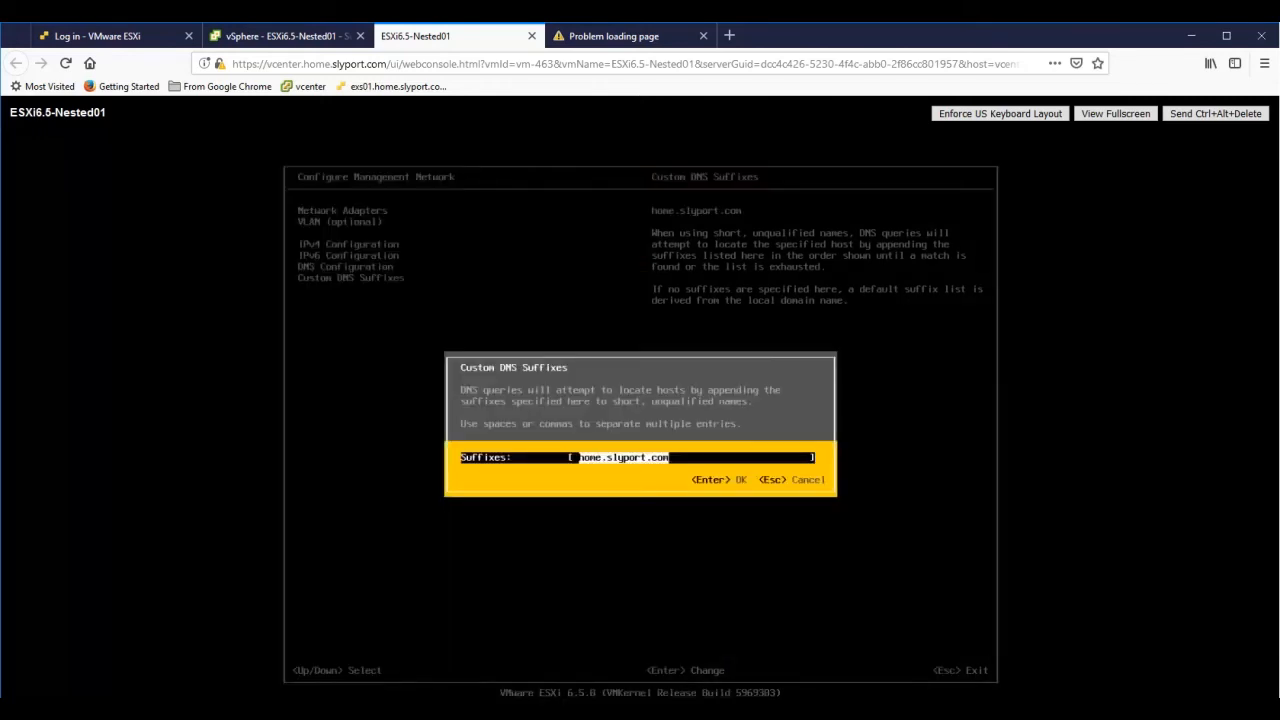
key("Return")
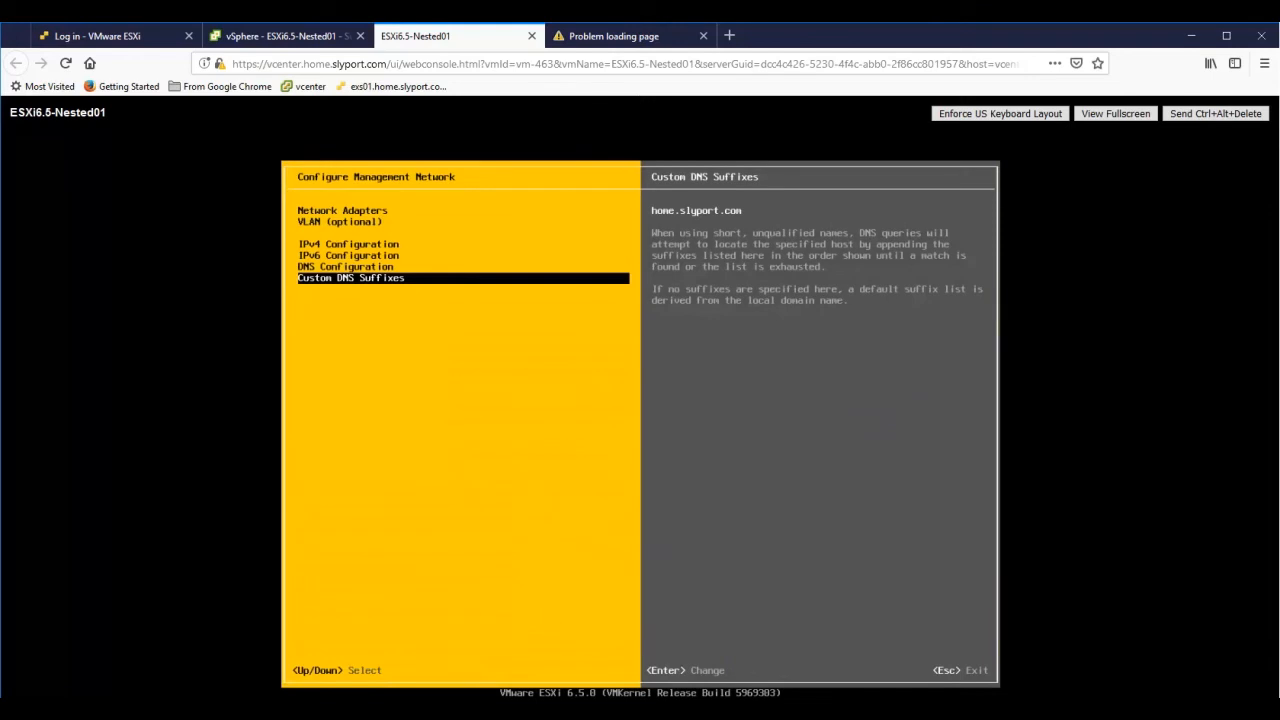
key("Escape")
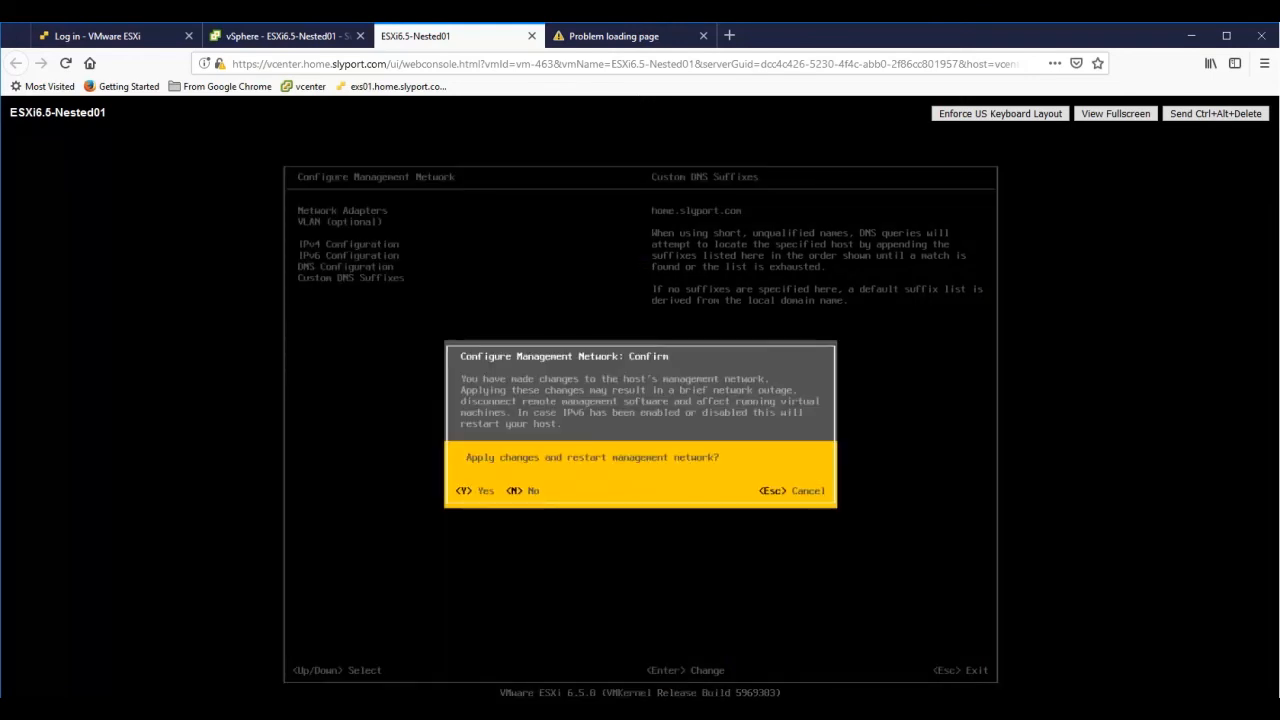
key("Escape")
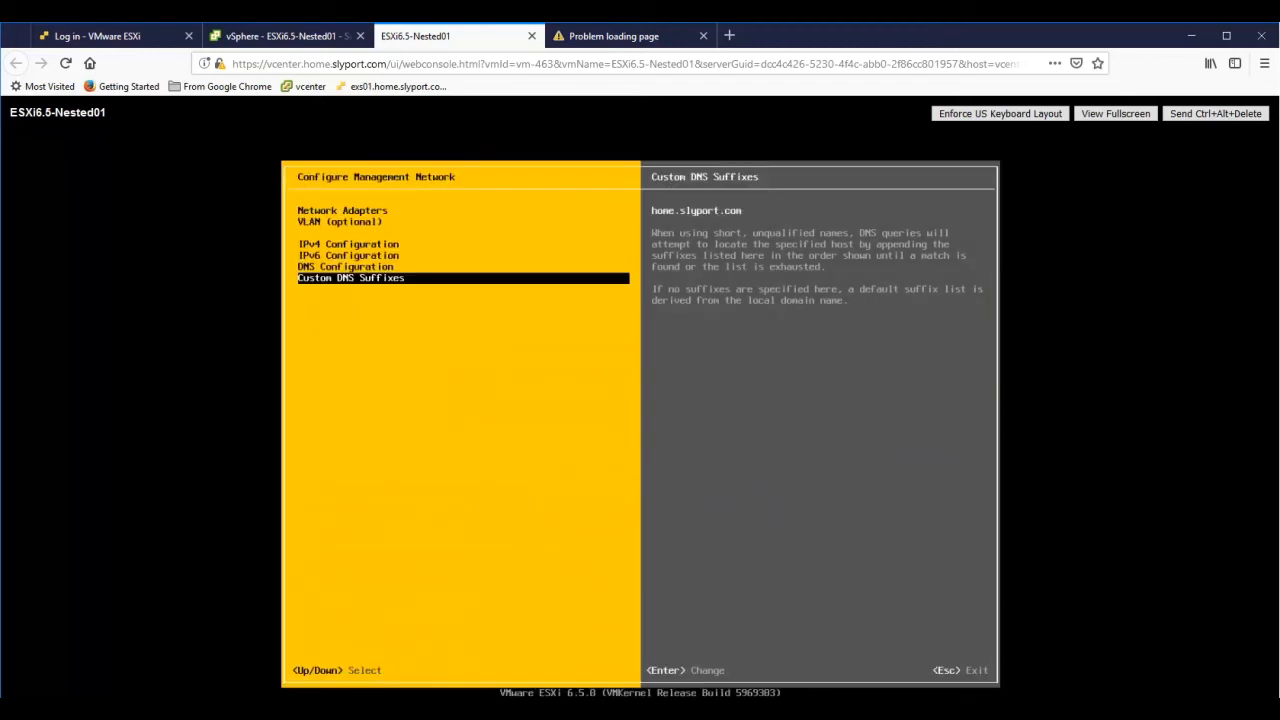
key("Escape")
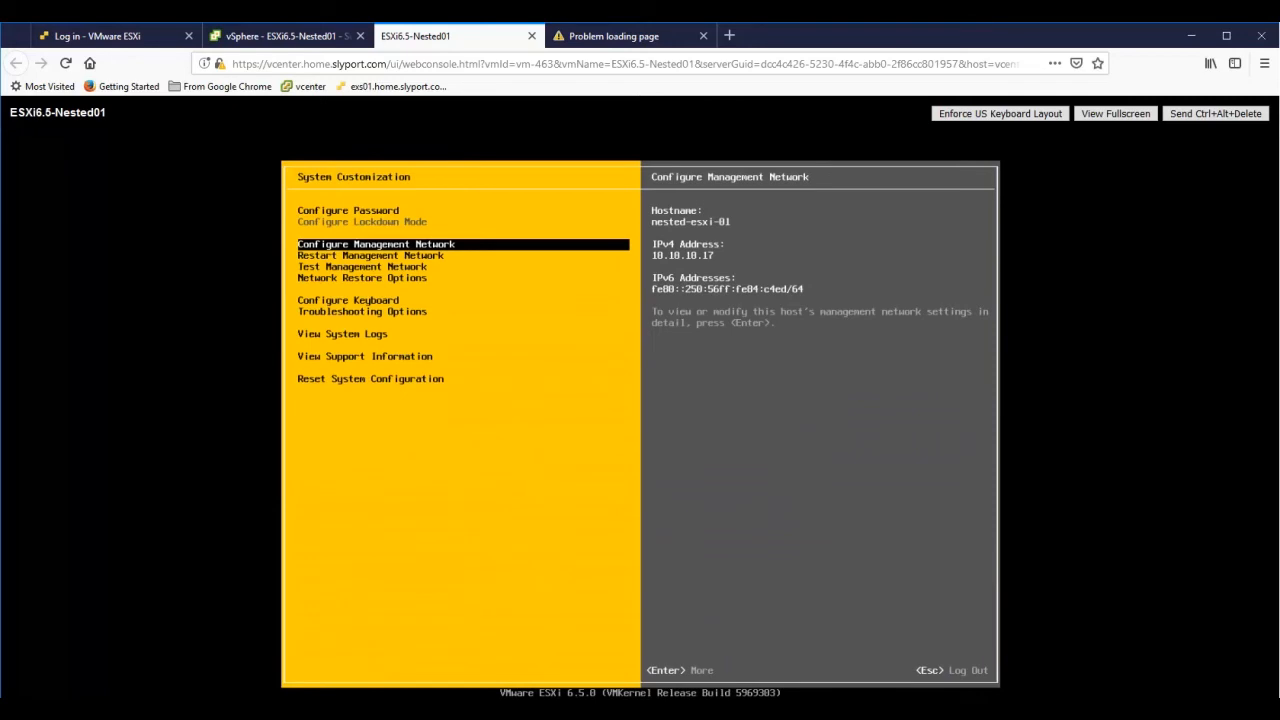
- Browse the System Customization options, then exit to the main DCUI screen
key("Down")
key("Down")
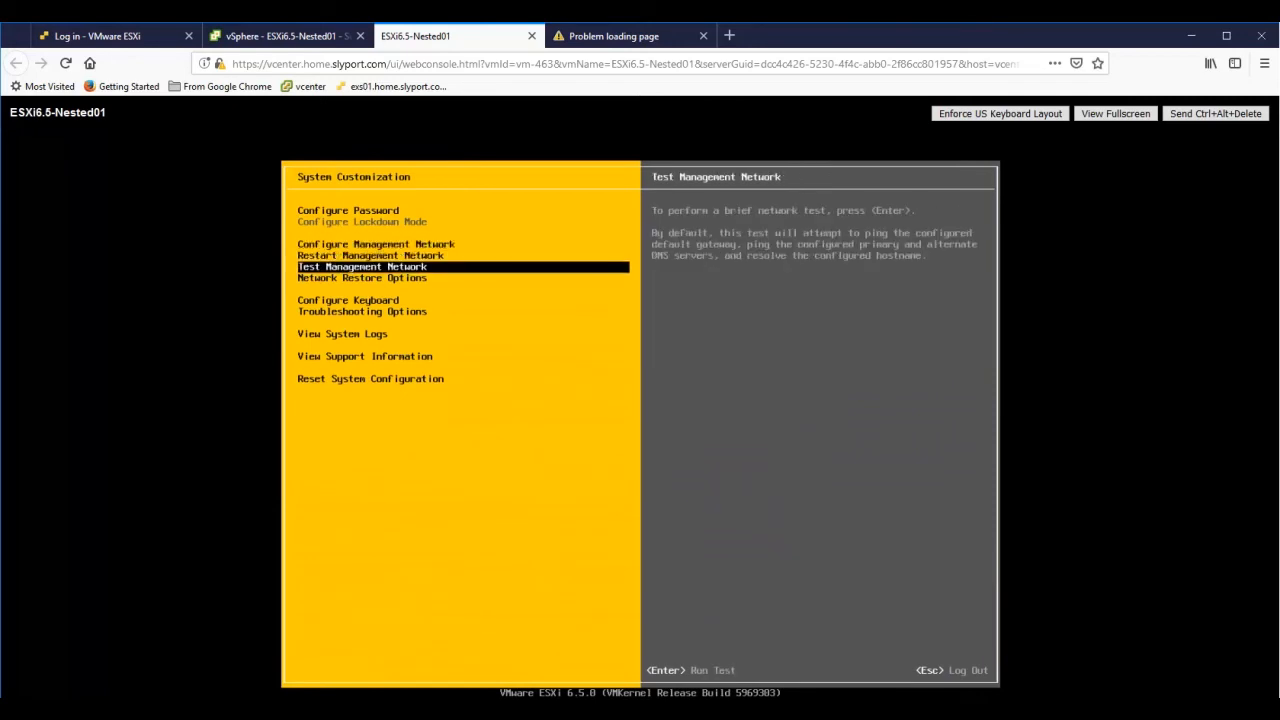
key("Down")
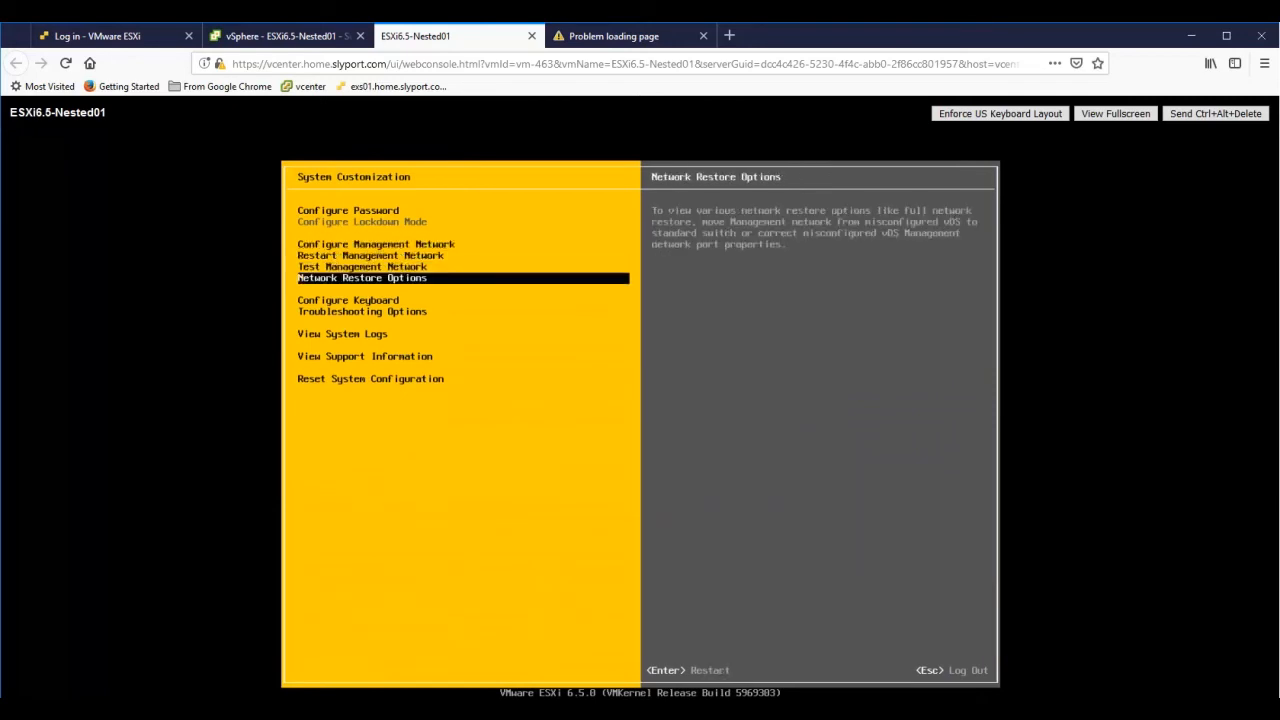
key("Down")
key("Down")
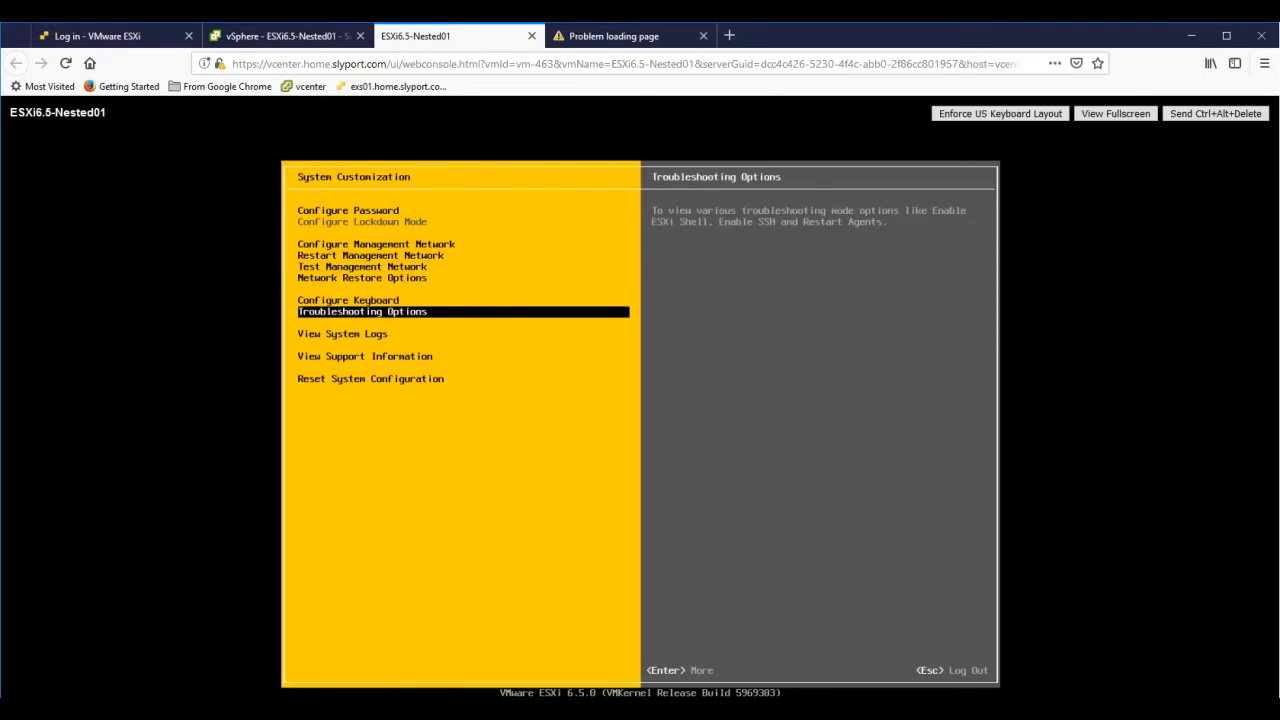
key("Up")
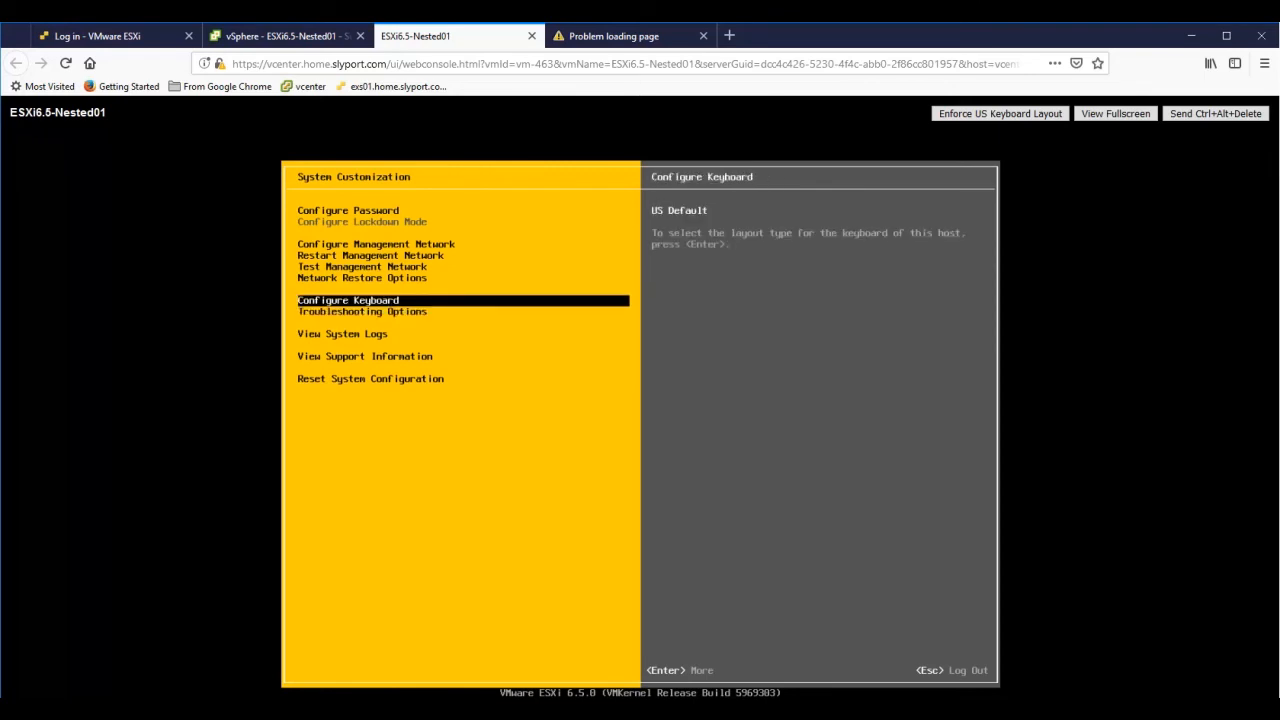
key("Escape")
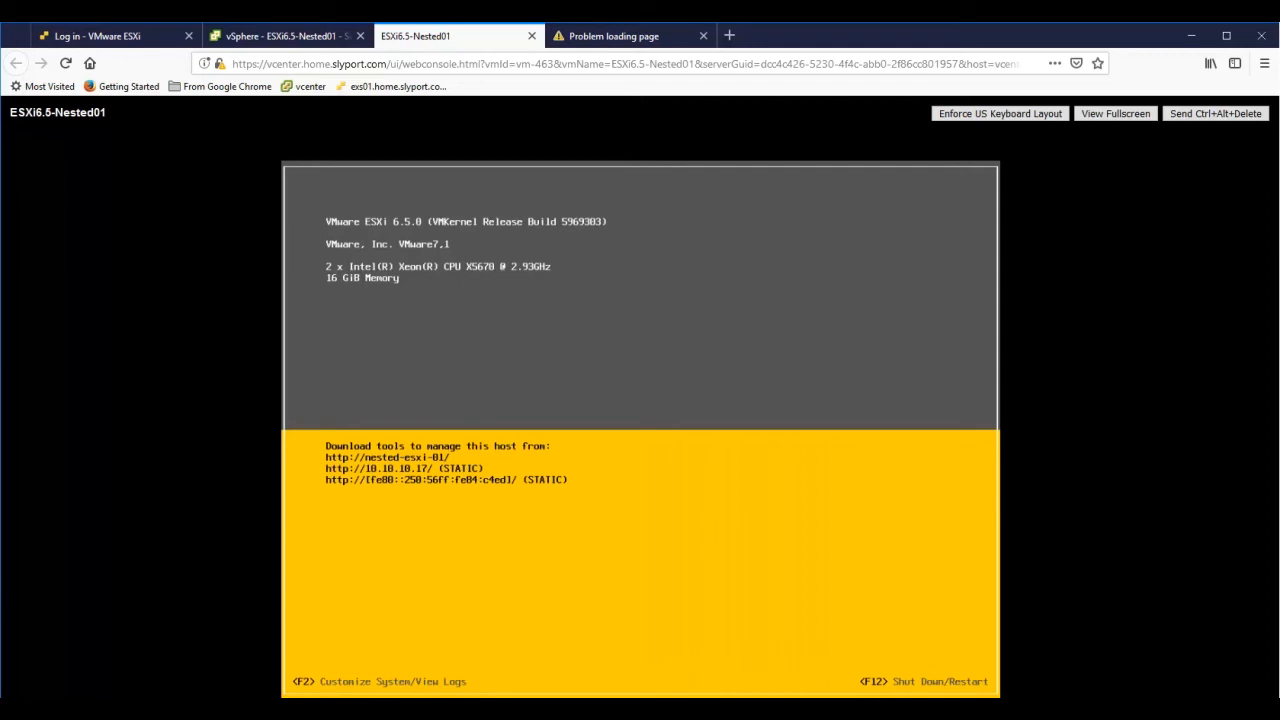
left_click(630, 34)
left_click(601, 61)
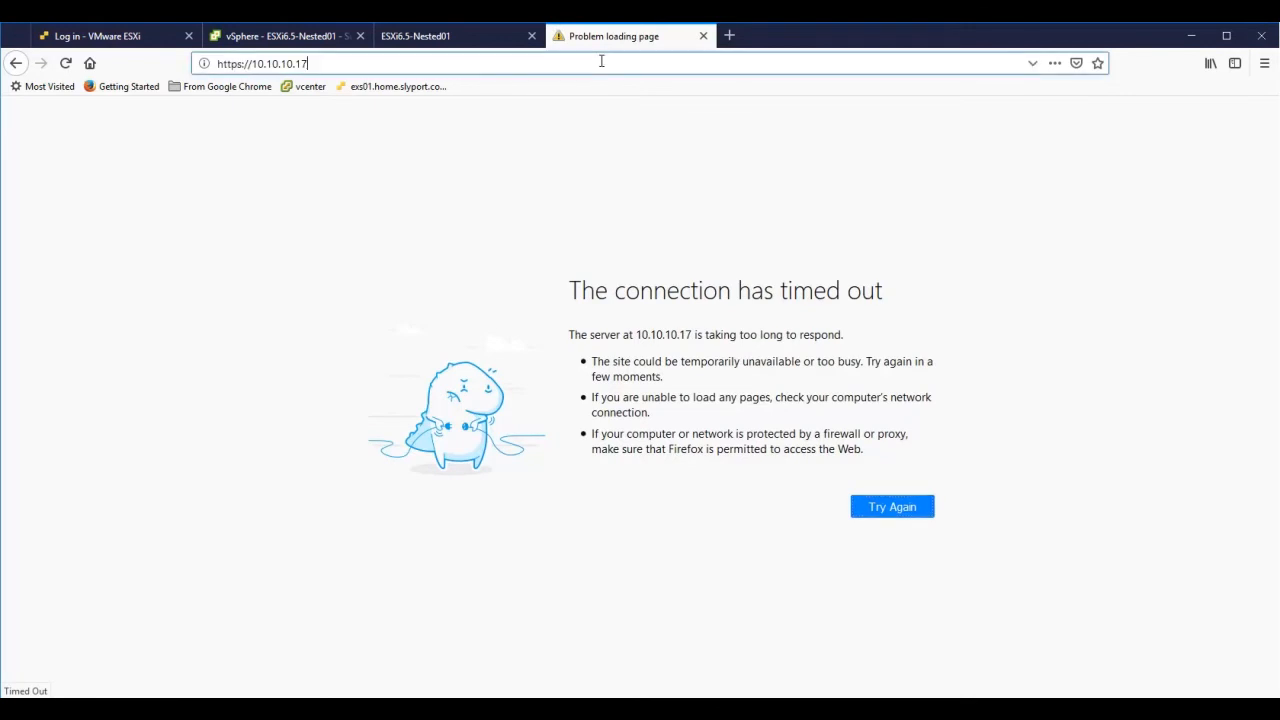
key("Return")
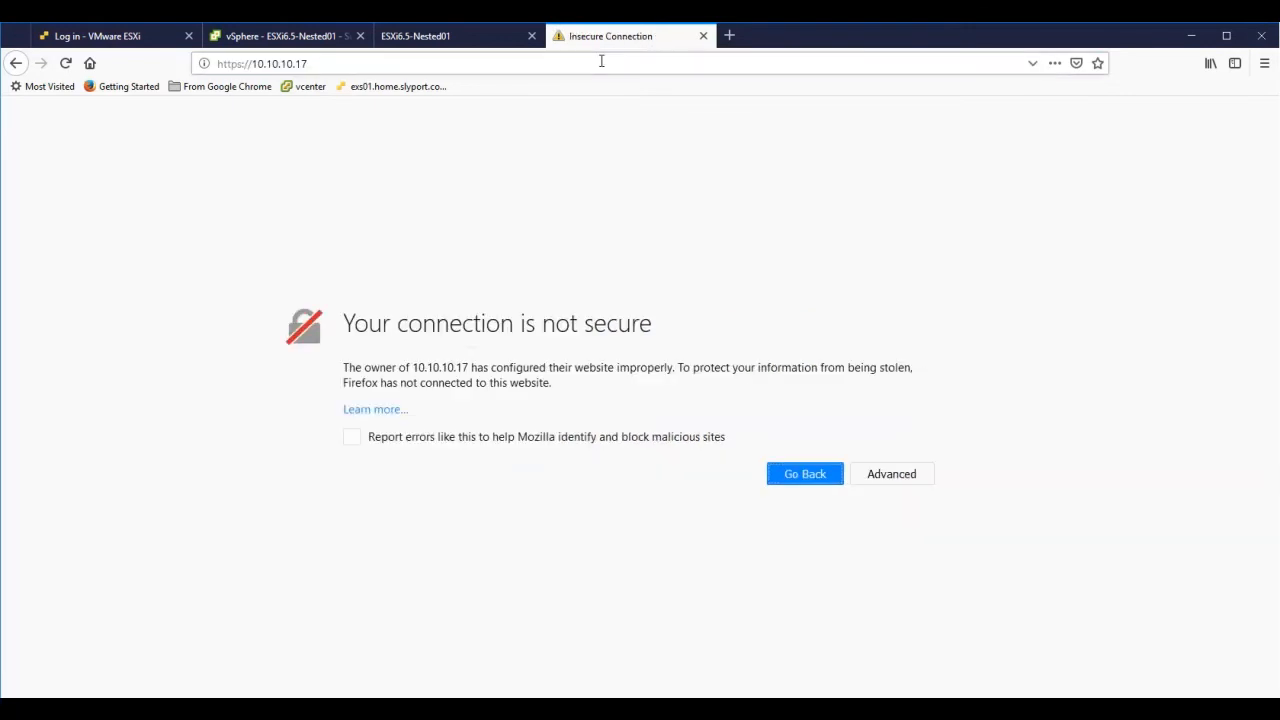
- Add and confirm a security exception for the host's untrusted certificate
left_click(892, 475)
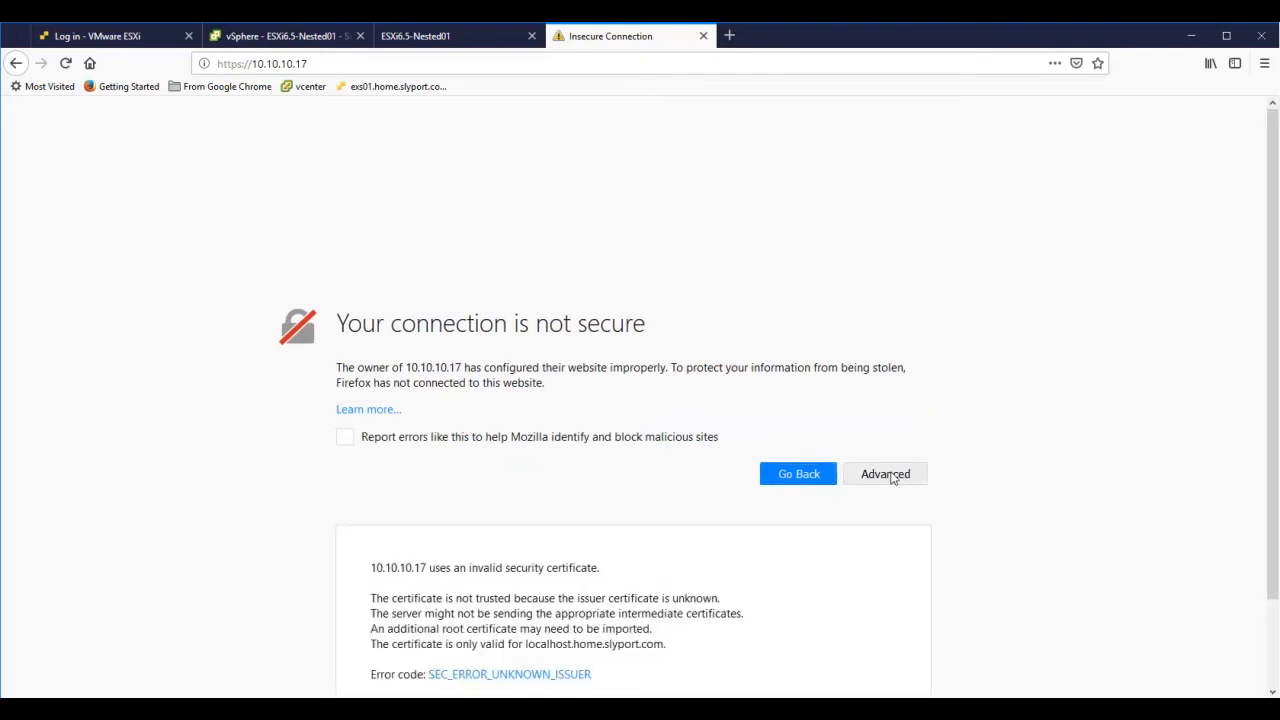
scroll(786, 572, "down", 2)
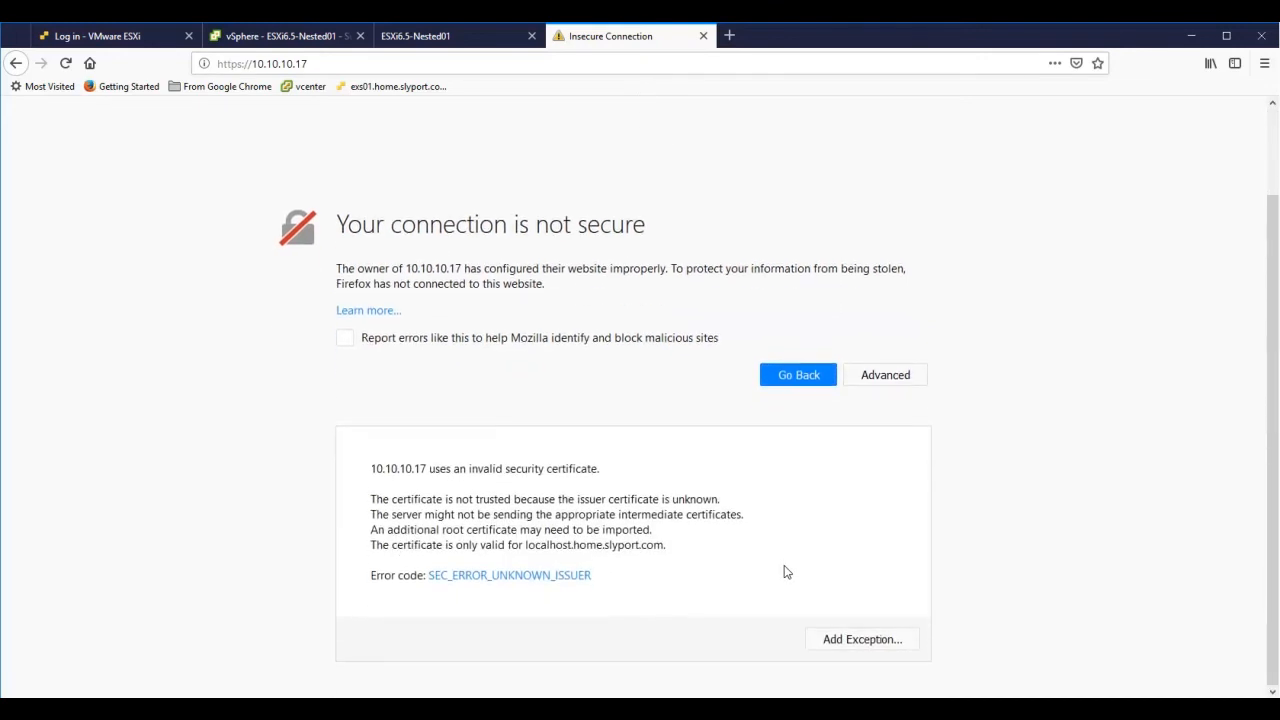
left_click(866, 644)
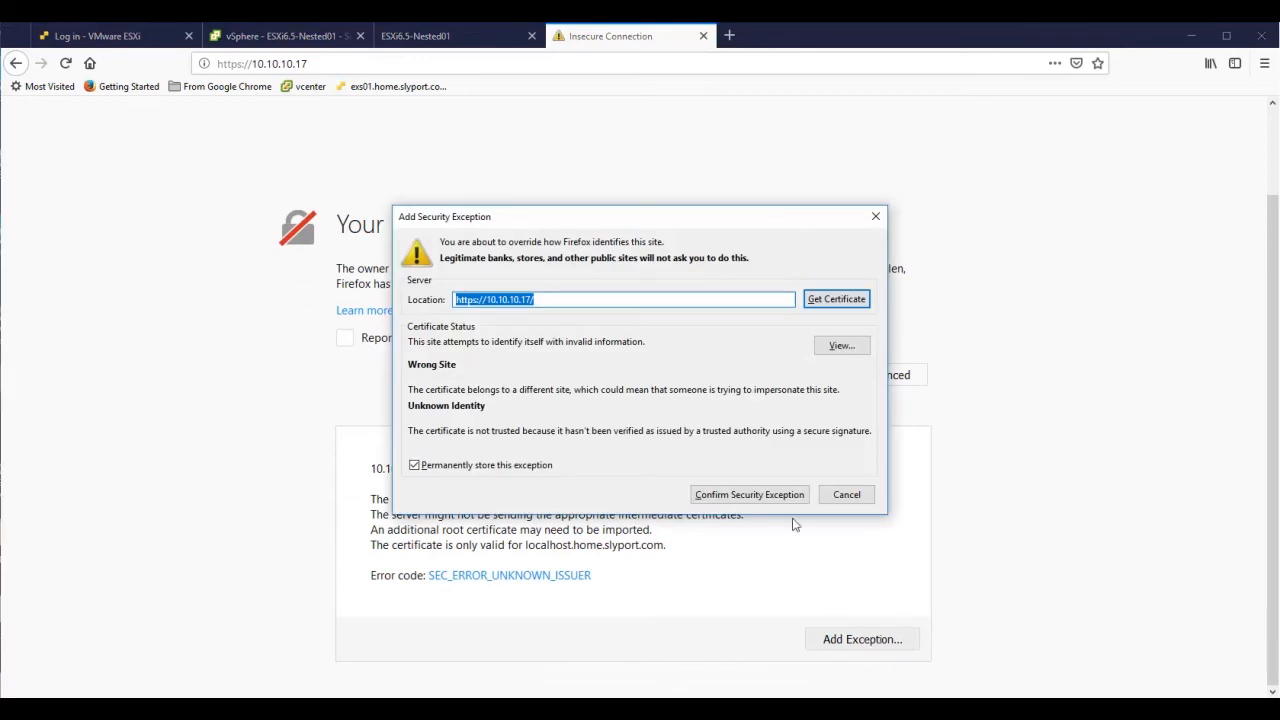
left_click(773, 496)
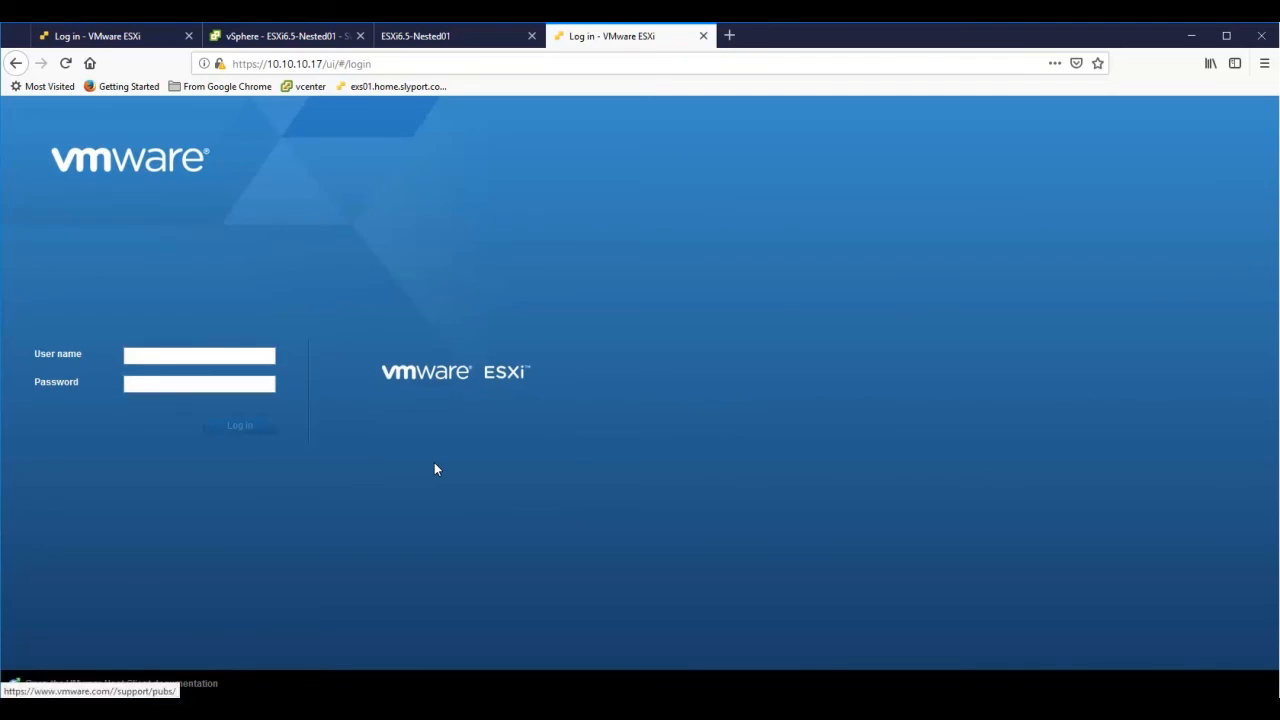
- Reload the ESXi login page and sign in as root with the account password
key("ctrl+l")
key("Return")
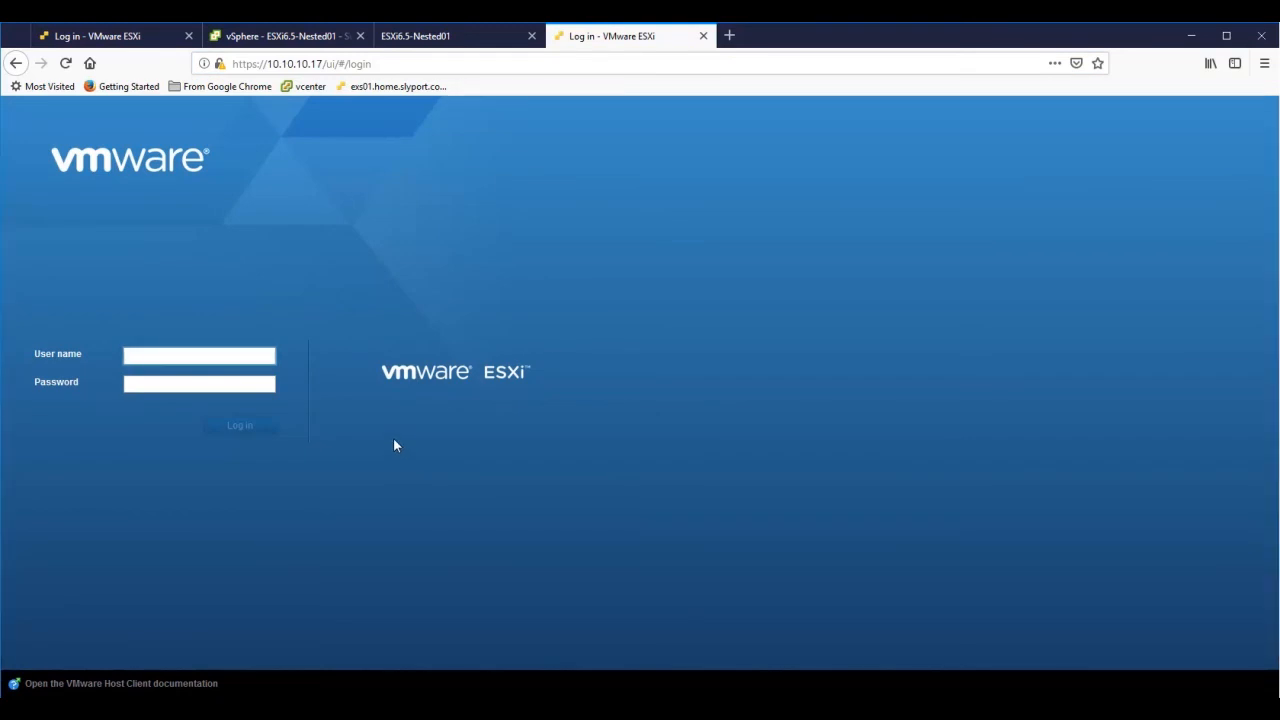
type("root")
key("Tab")
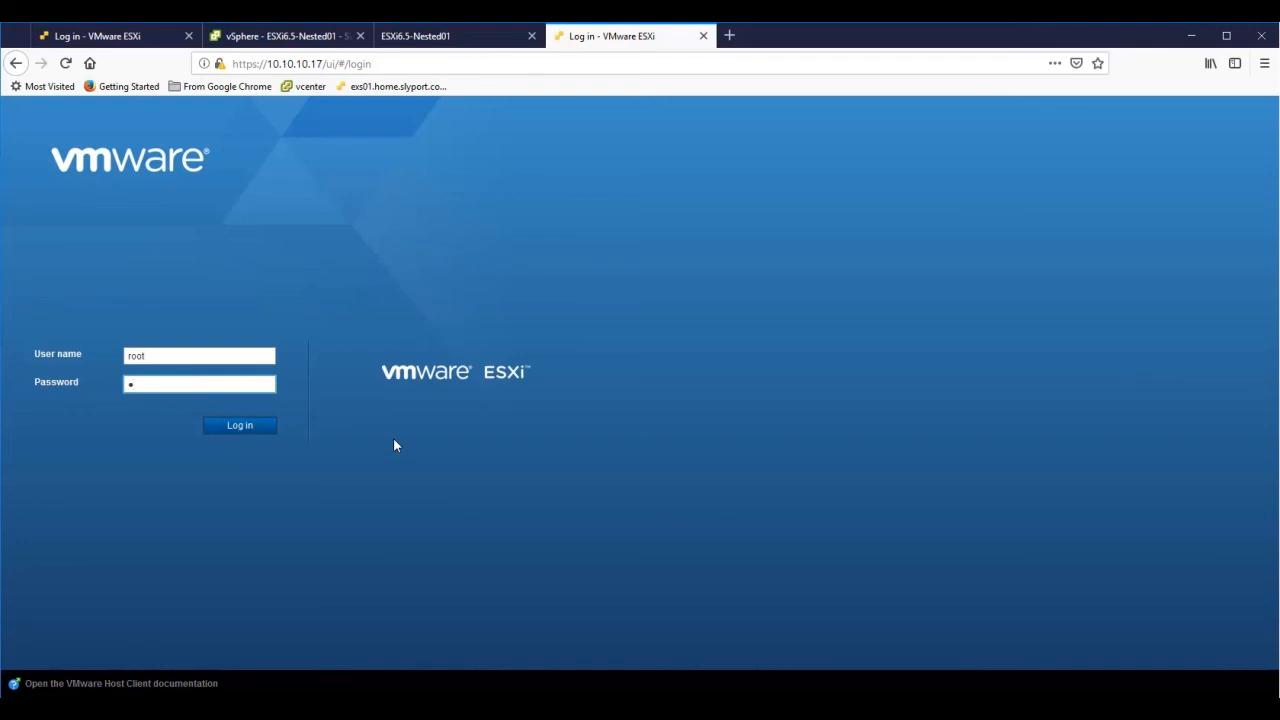
type("********")
key("Return")
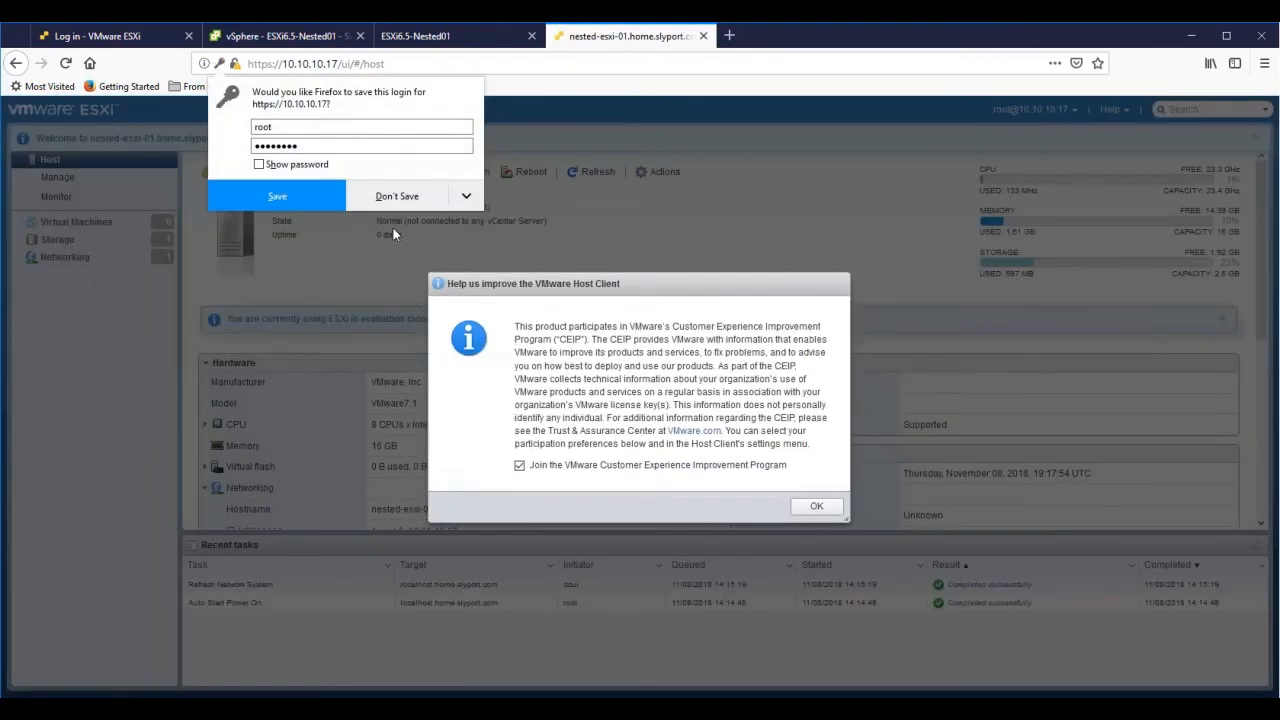
- Decline saving the browser login and opt out of the Customer Experience Improvement Program
left_click(395, 198)
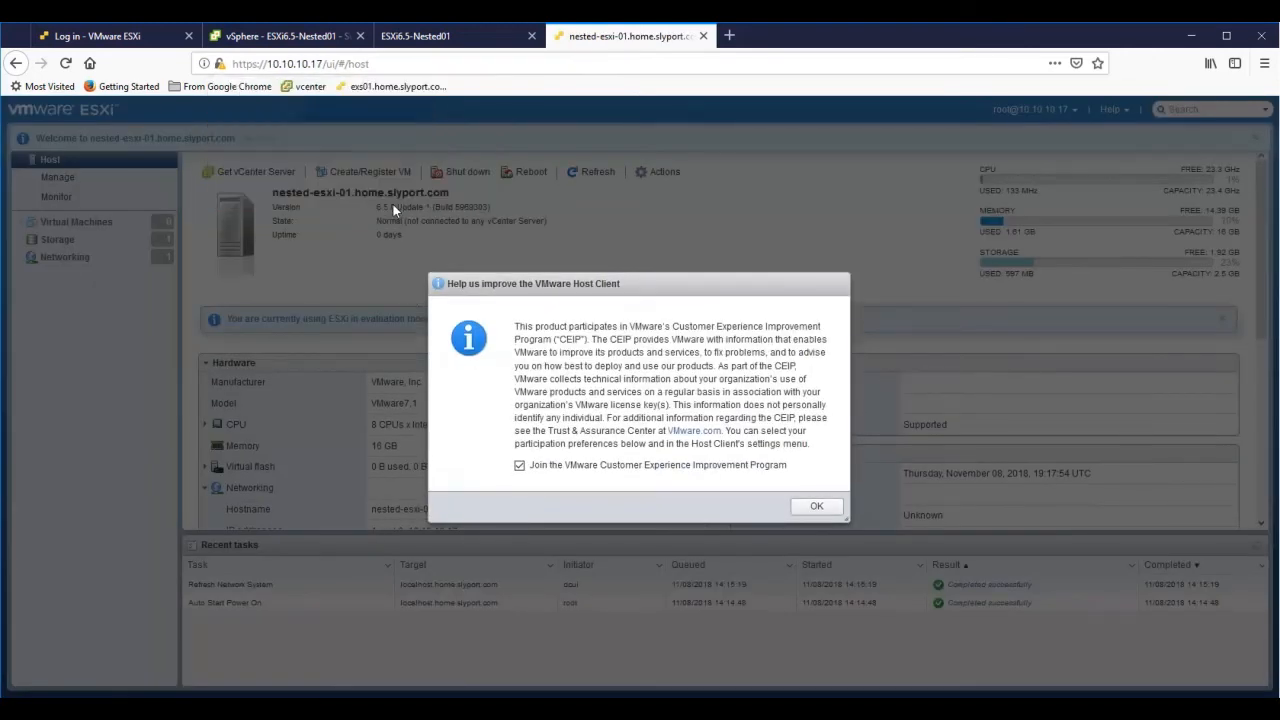
left_click(519, 467)
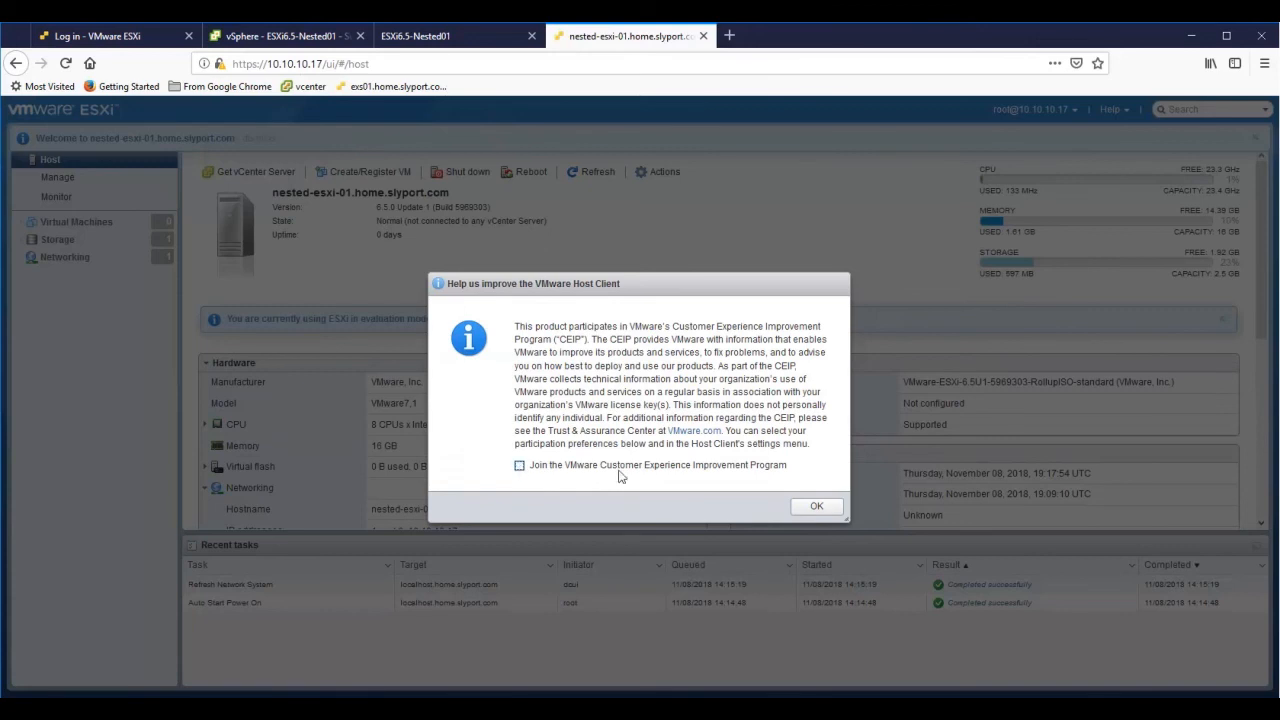
left_click(813, 508)
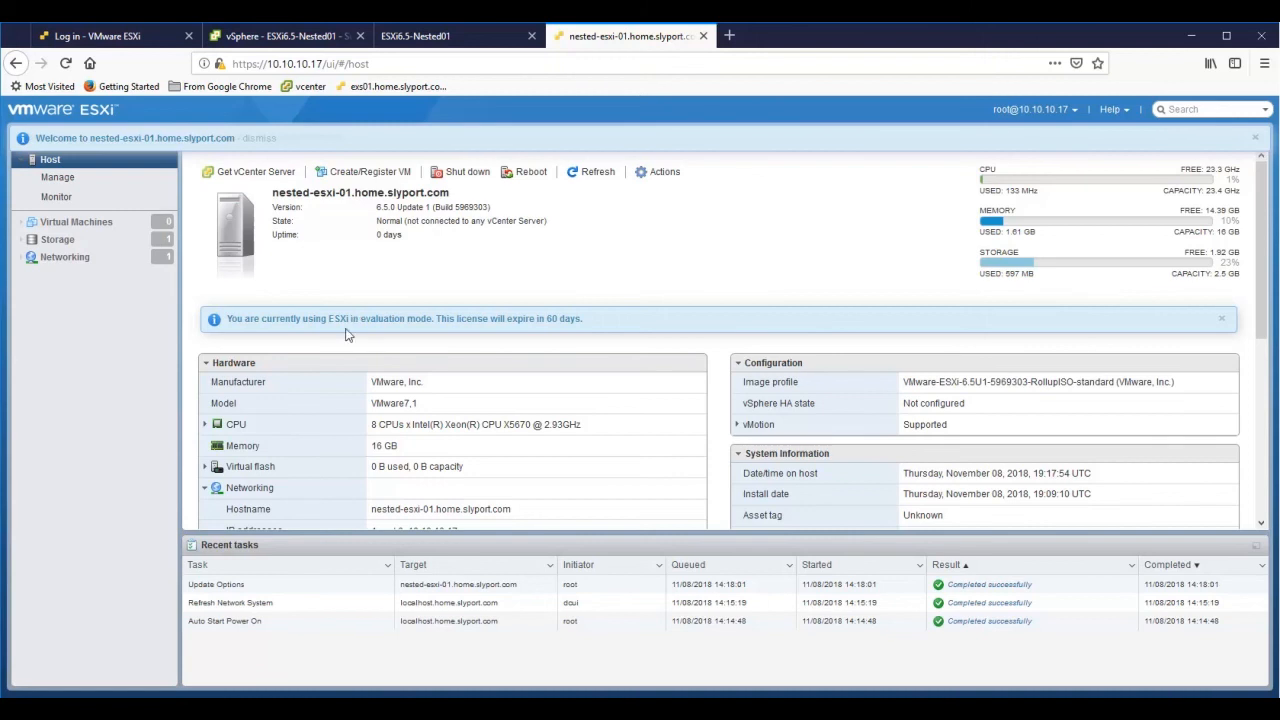
- Scroll the host summary, check Manage licensing and hardware, Monitor performance, then the Virtual Machines list
scroll(393, 440, "down", 3)
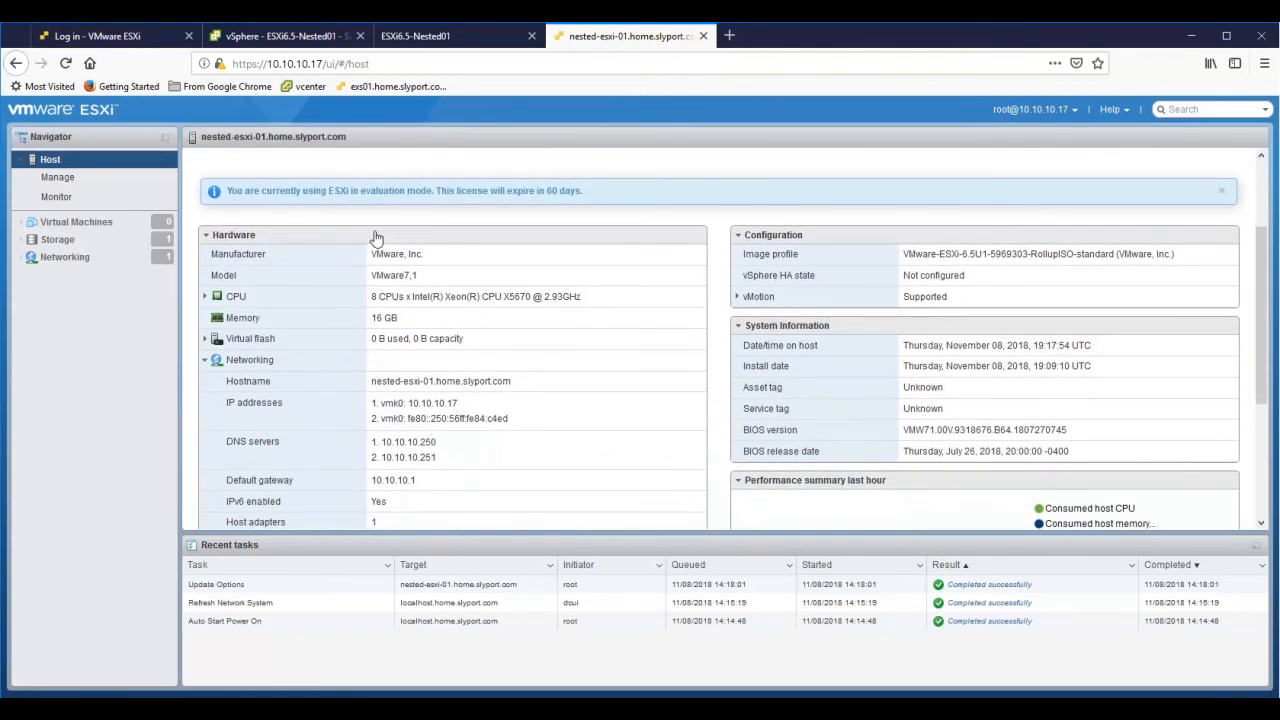
scroll(351, 433, "down", 3)
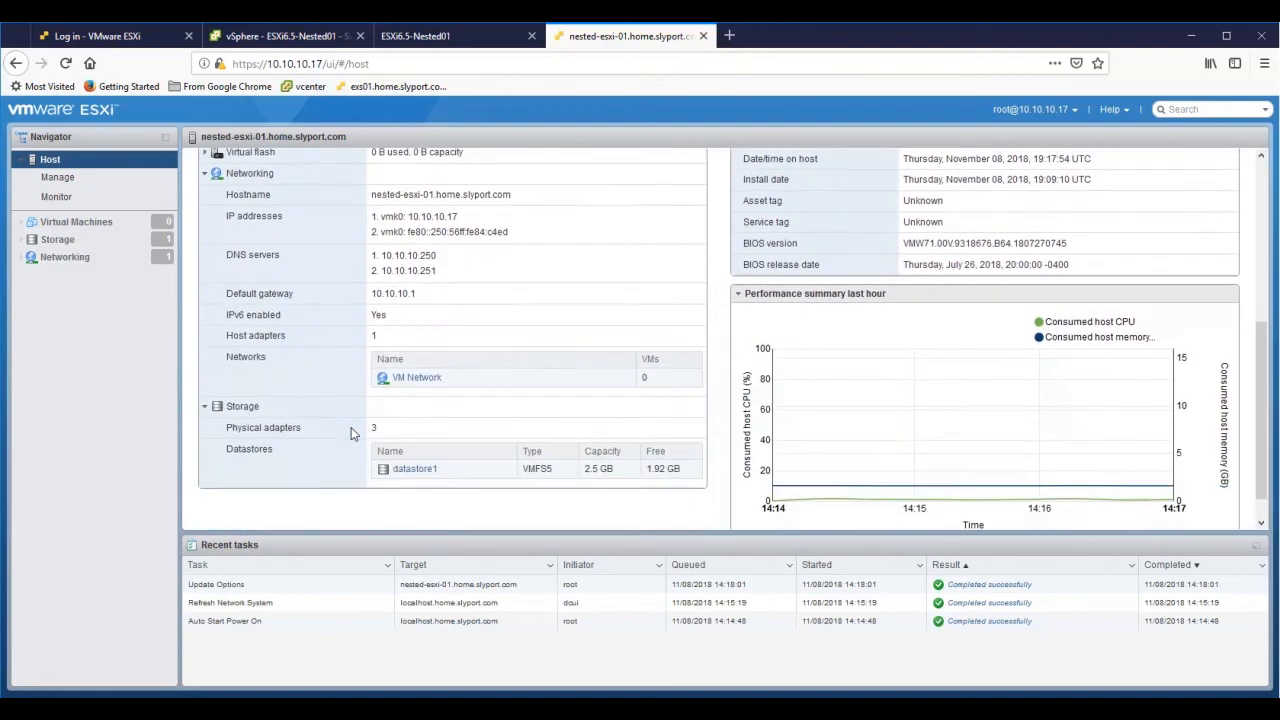
left_click(66, 180)
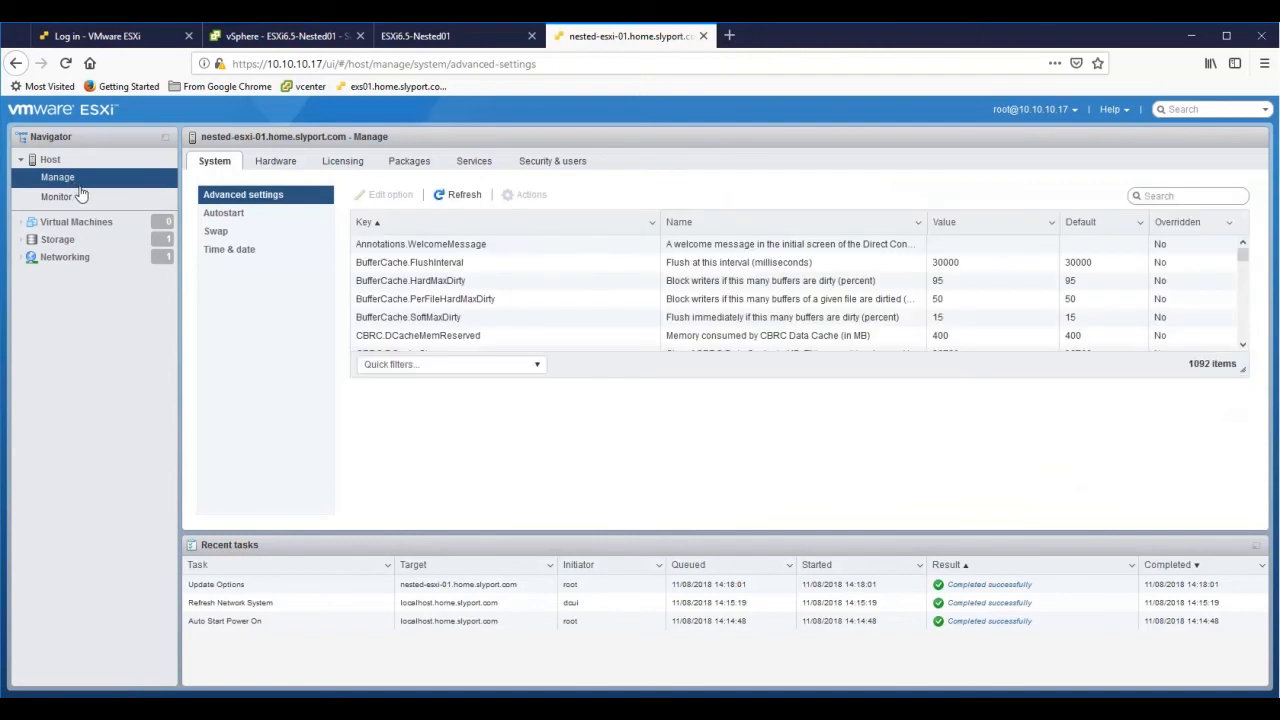
left_click(335, 166)
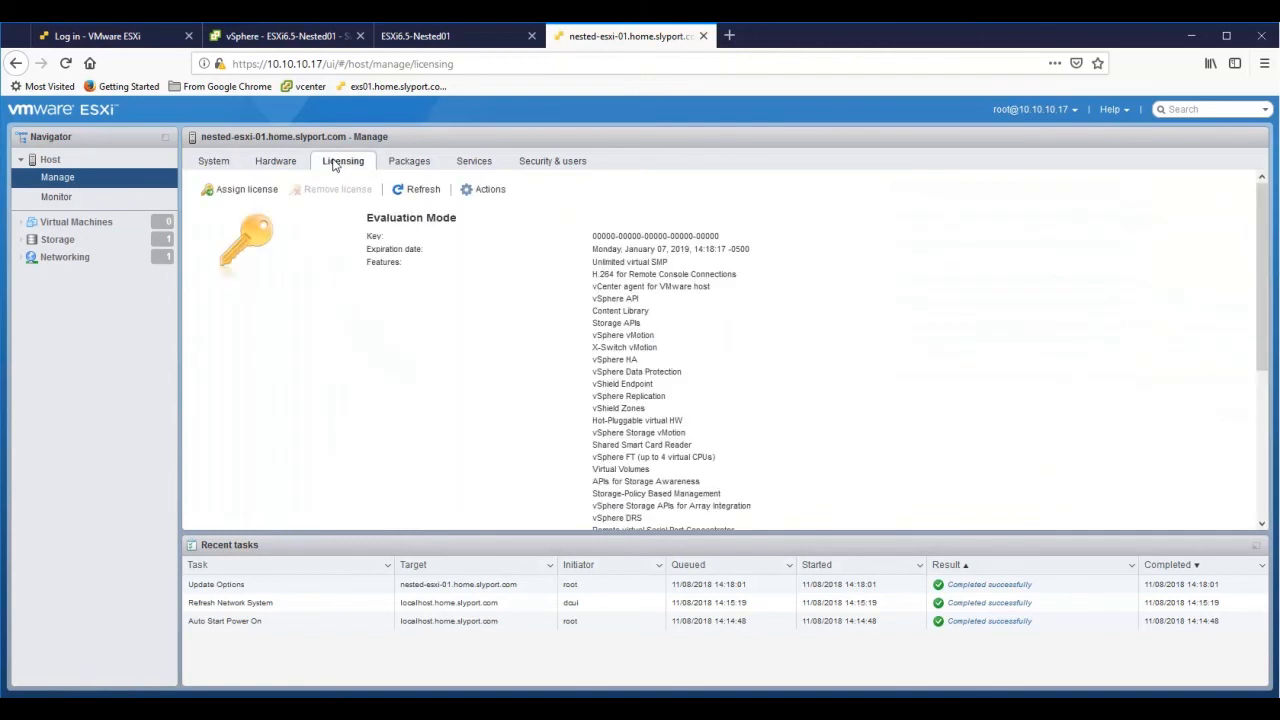
left_click(268, 166)
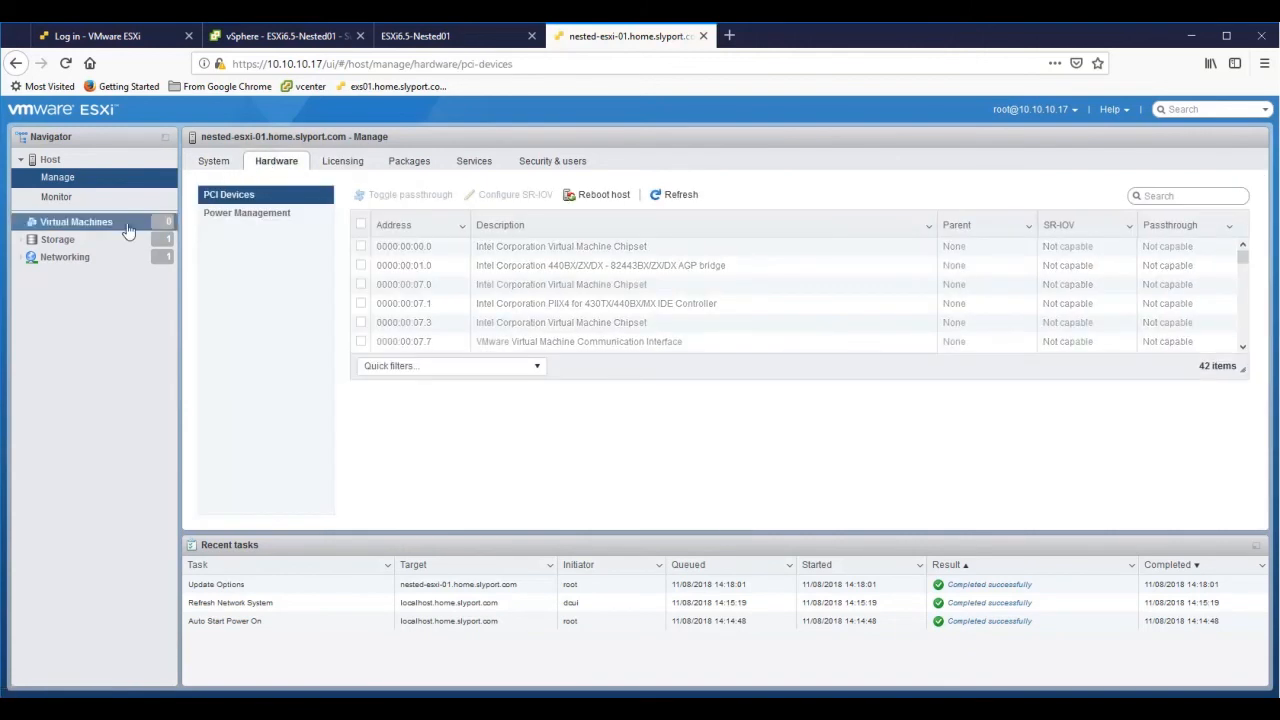
left_click(80, 200)
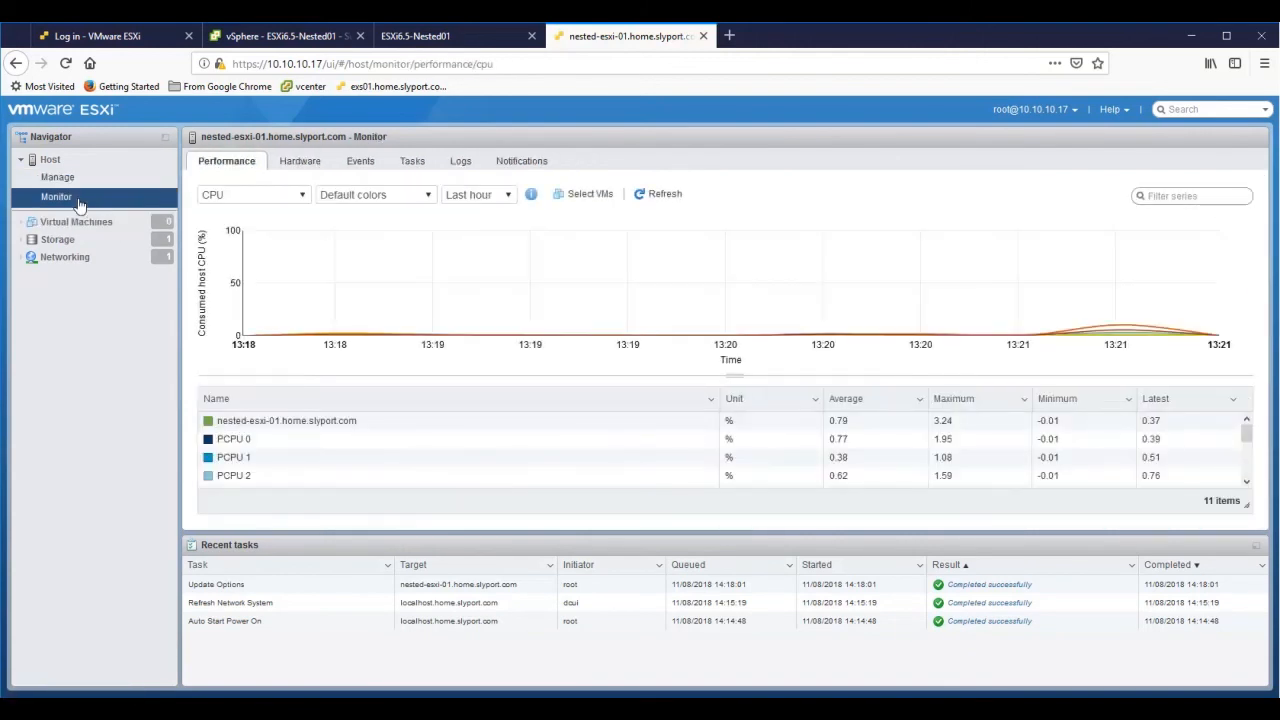
left_click(66, 224)
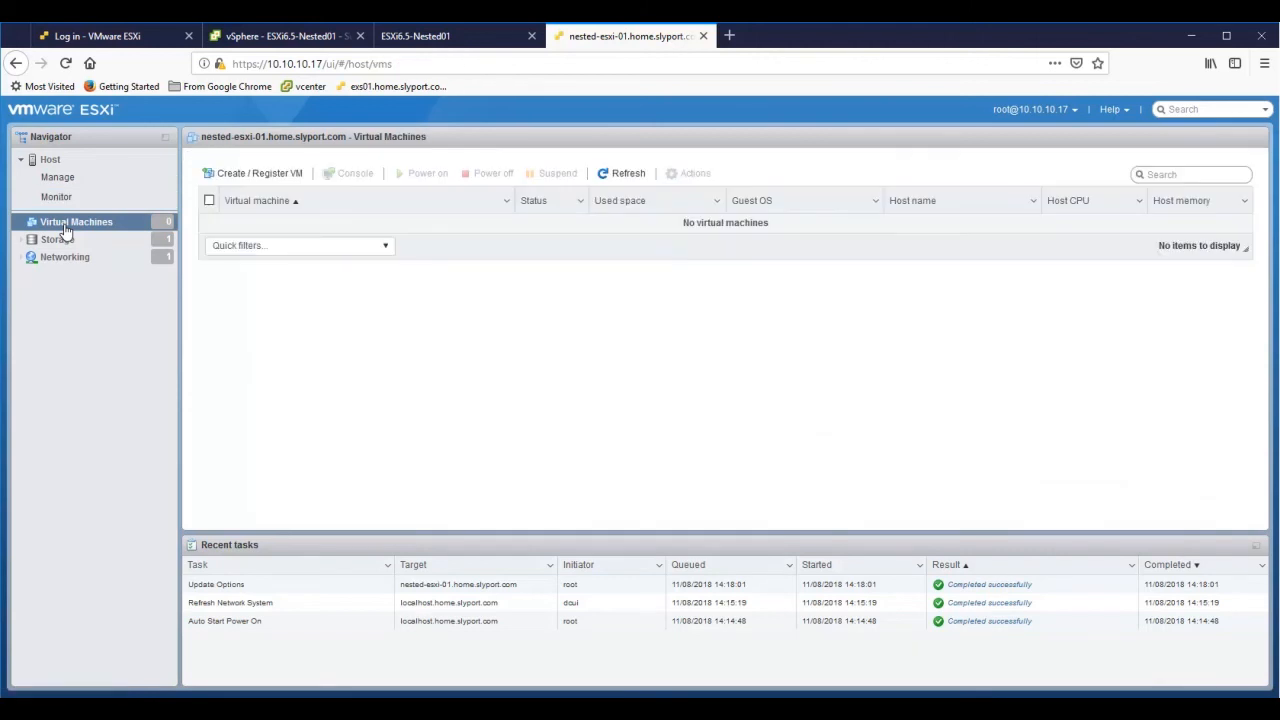
- Check the datastores, physical NICs and vSwitch0 details, ending on the VM Network and Management Network port groups
left_click(58, 240)
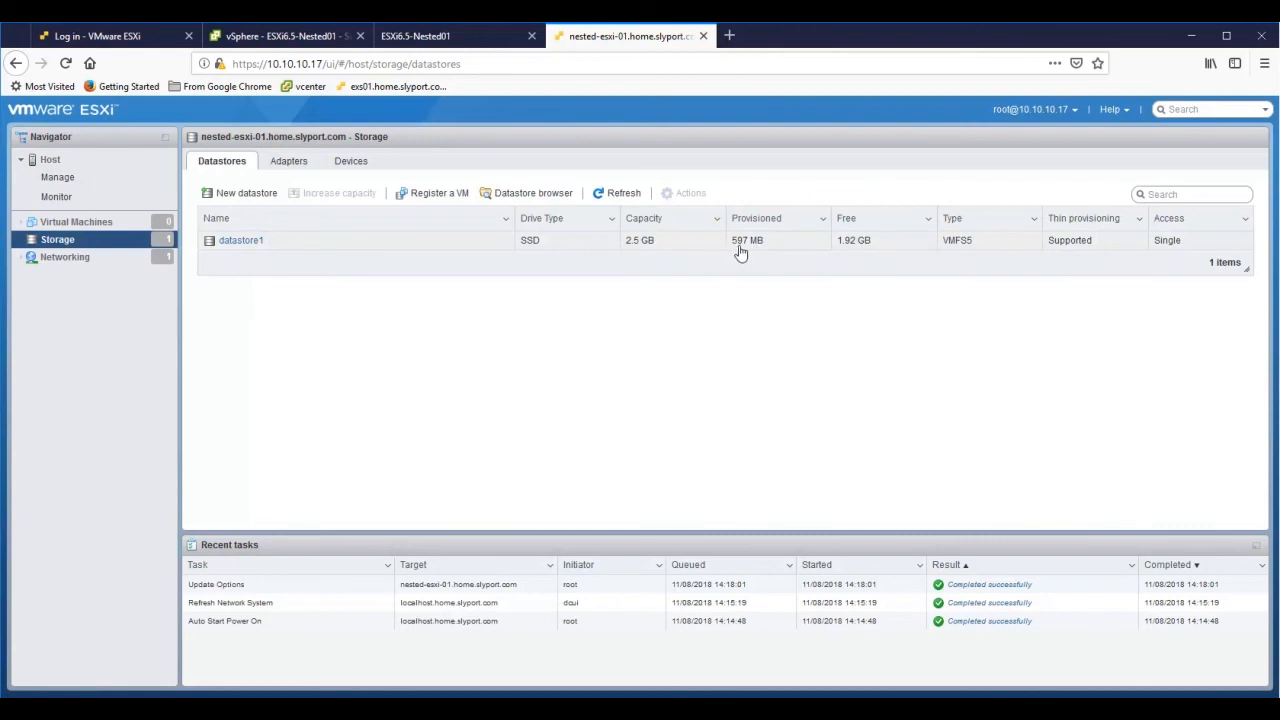
left_click(88, 259)
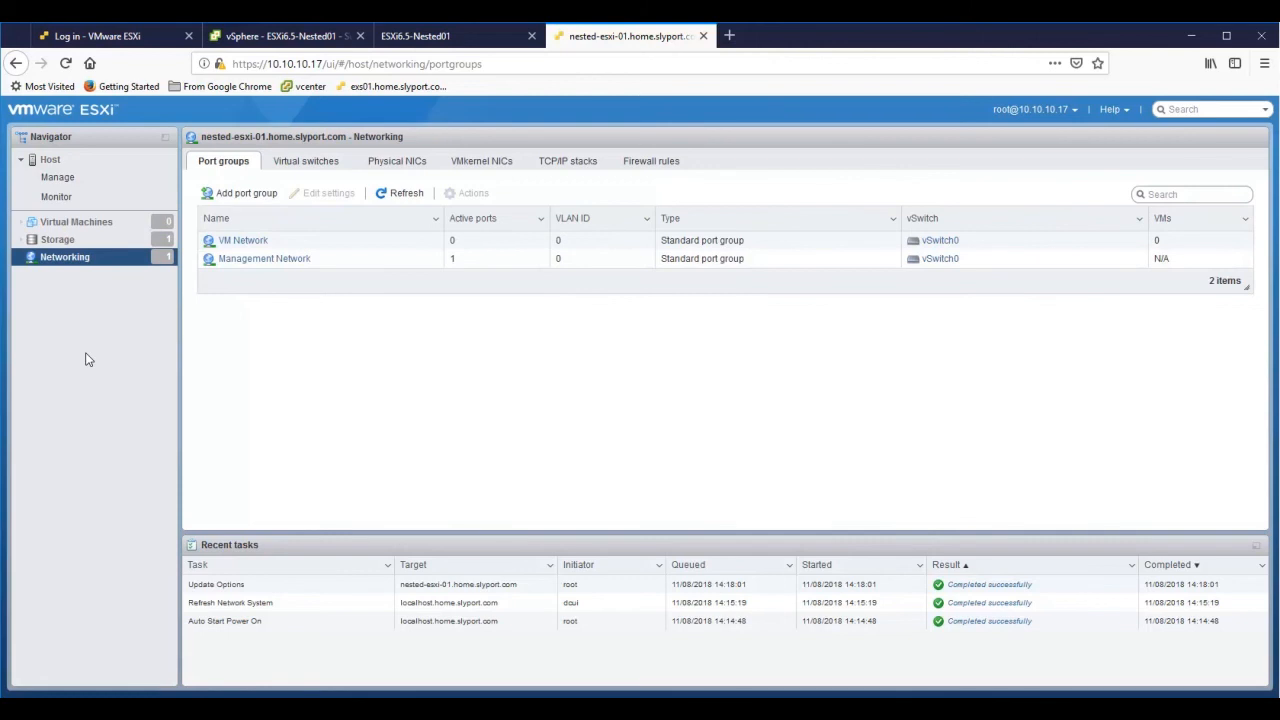
left_click(378, 163)
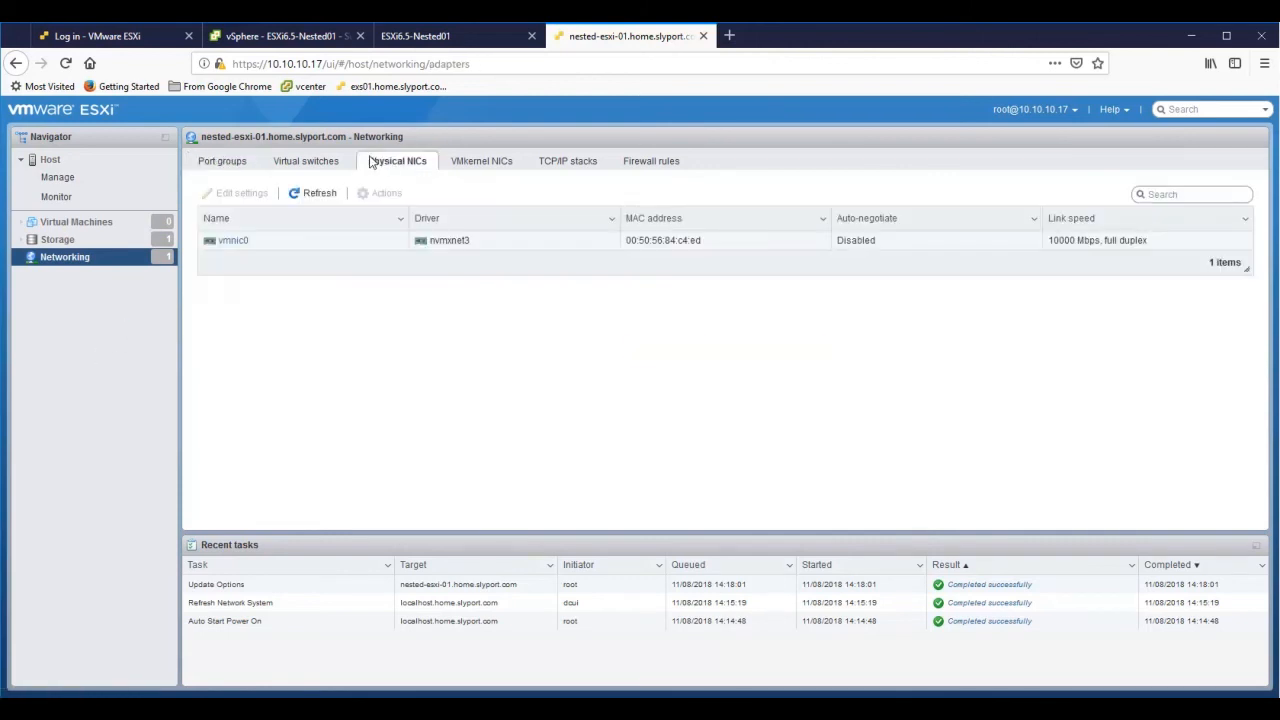
left_click(337, 161)
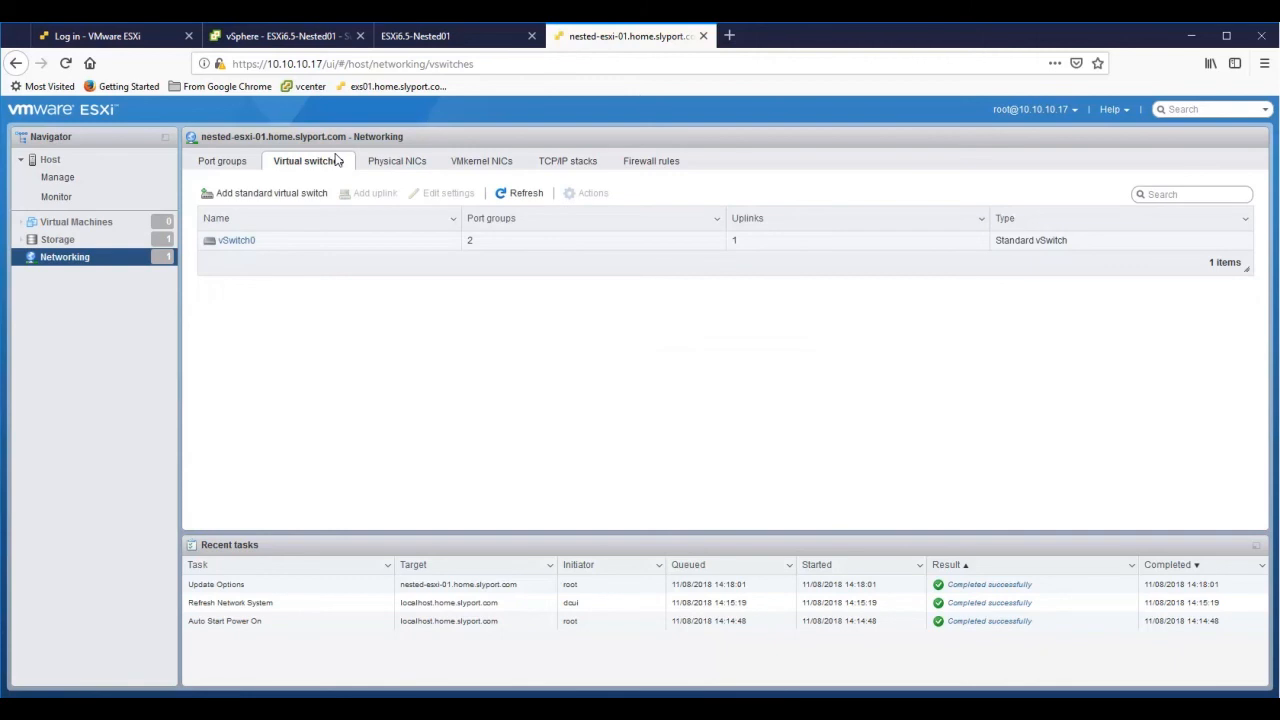
left_click(245, 241)
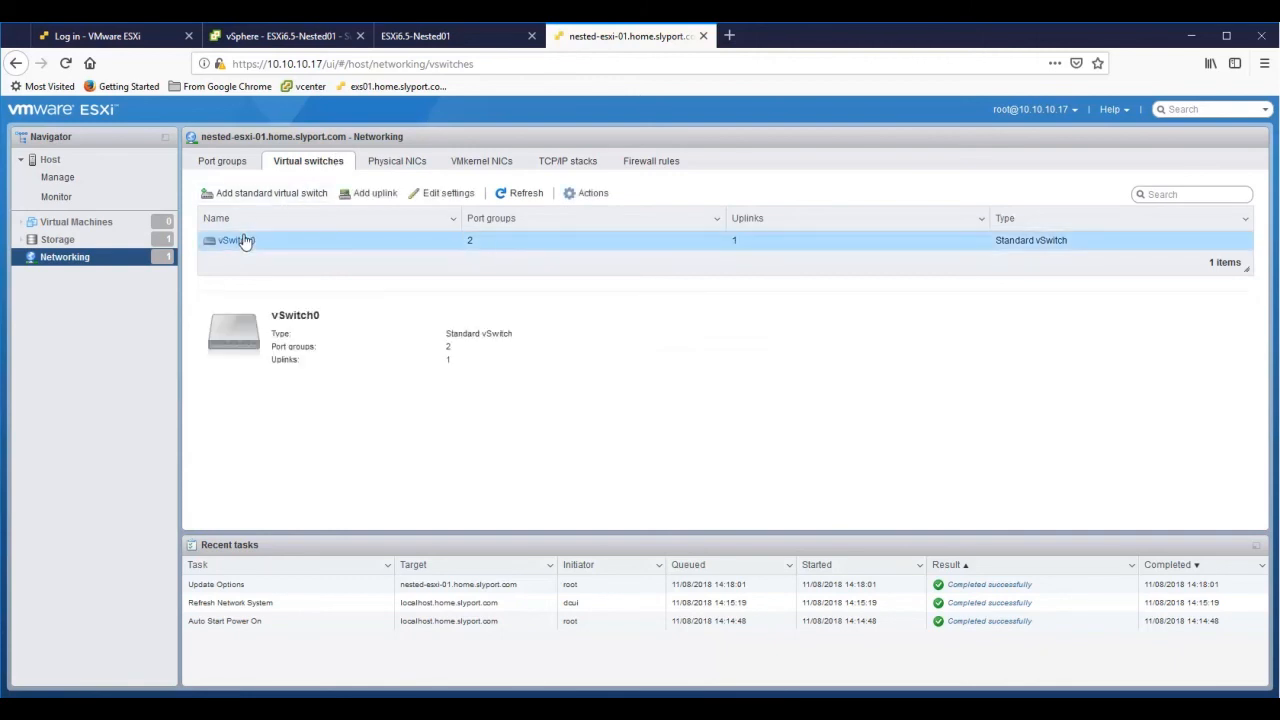
left_click(221, 161)
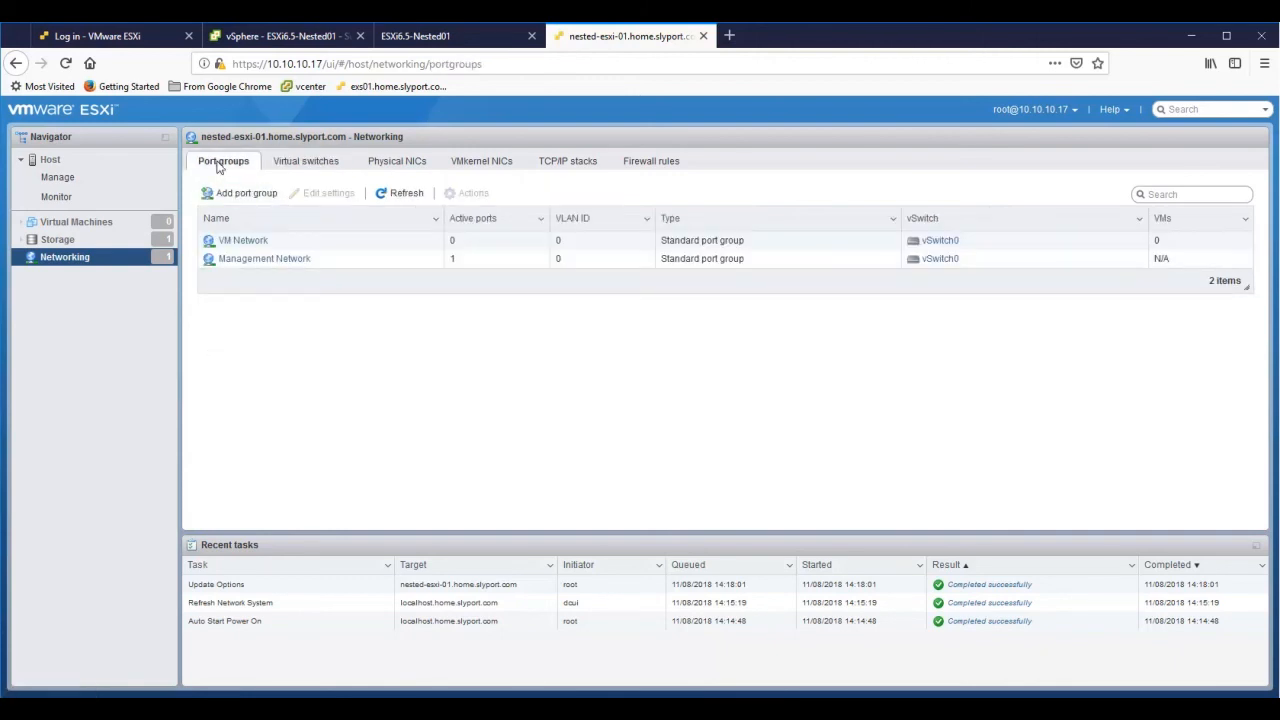